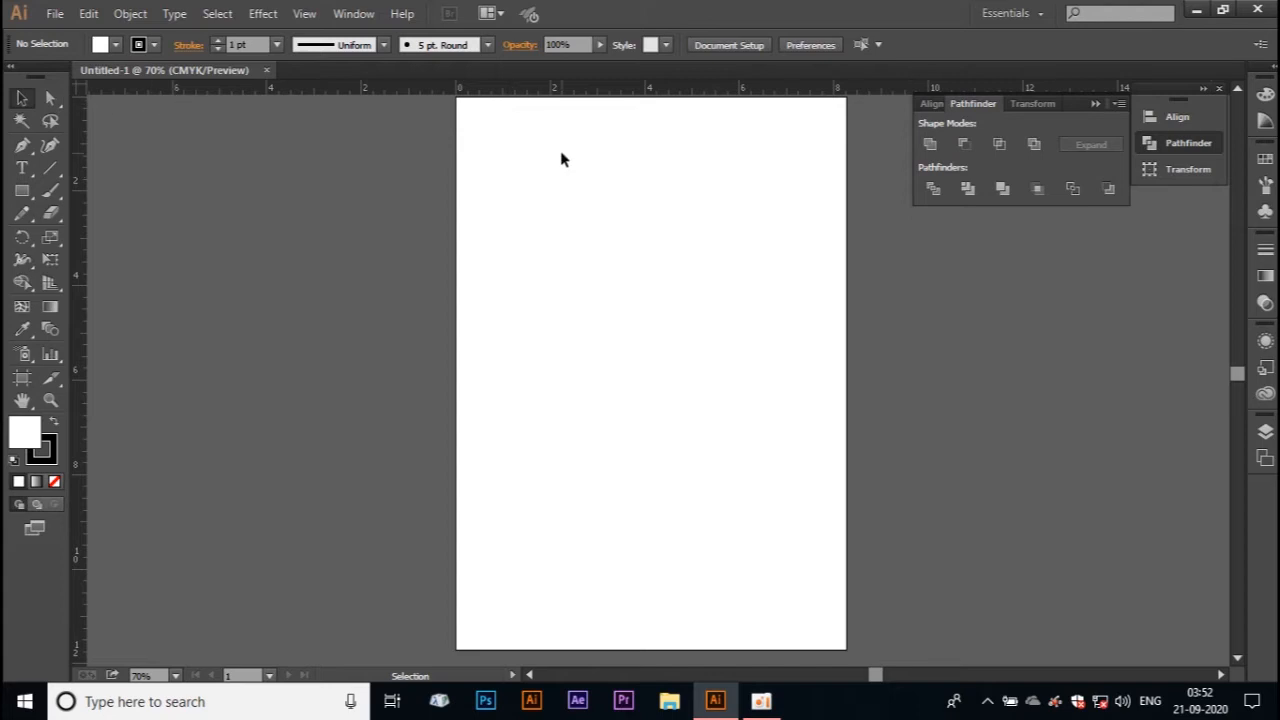
Step: Place ruler guides along all four edges of the artboard
key("ctrl+1")
left_click_drag(563, 152, 517, 317)
left_click_drag(475, 107, 477, 166)
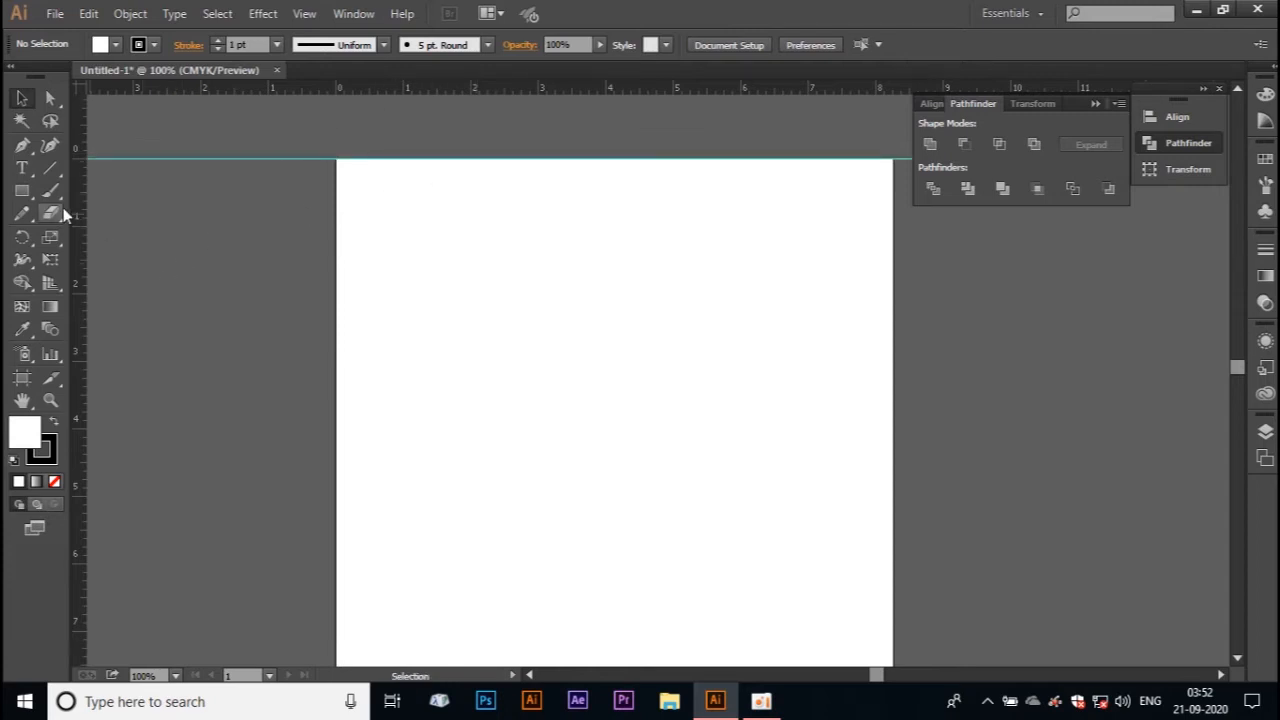
left_click_drag(85, 220, 335, 314)
left_click_drag(80, 290, 903, 337)
left_click_drag(706, 534, 466, 485)
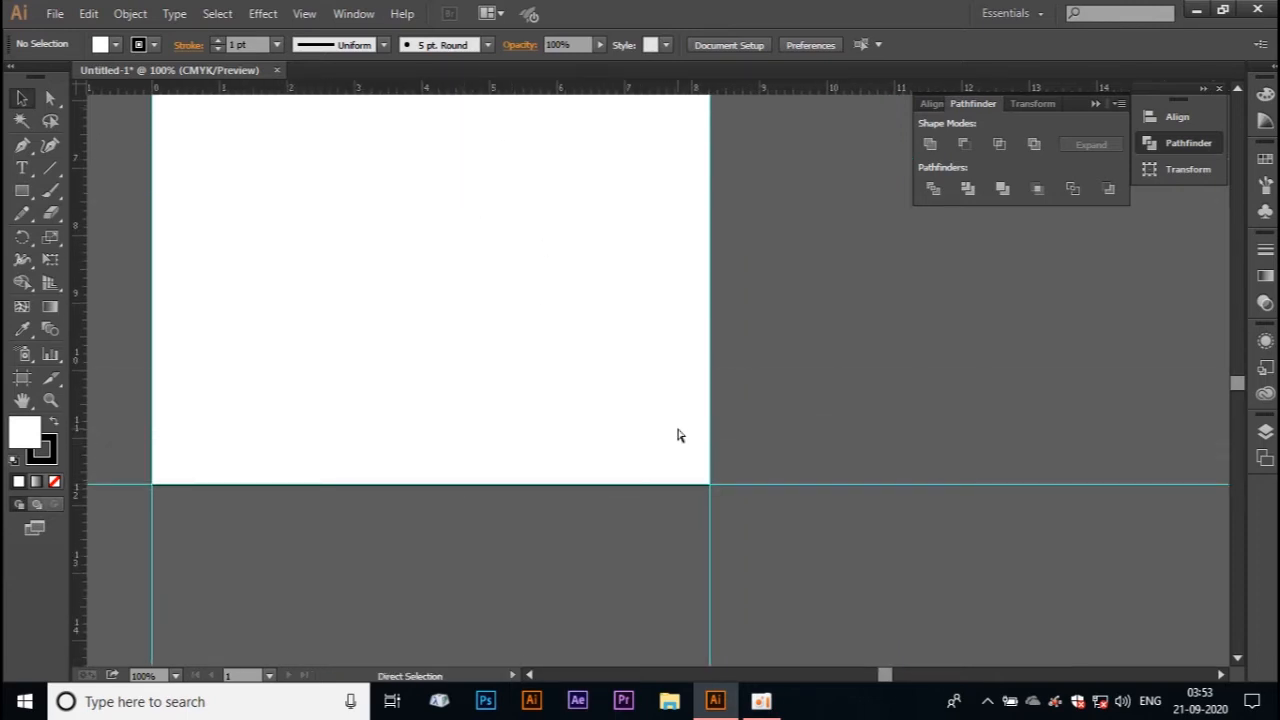
key("ctrl+minus")
key("ctrl+0")
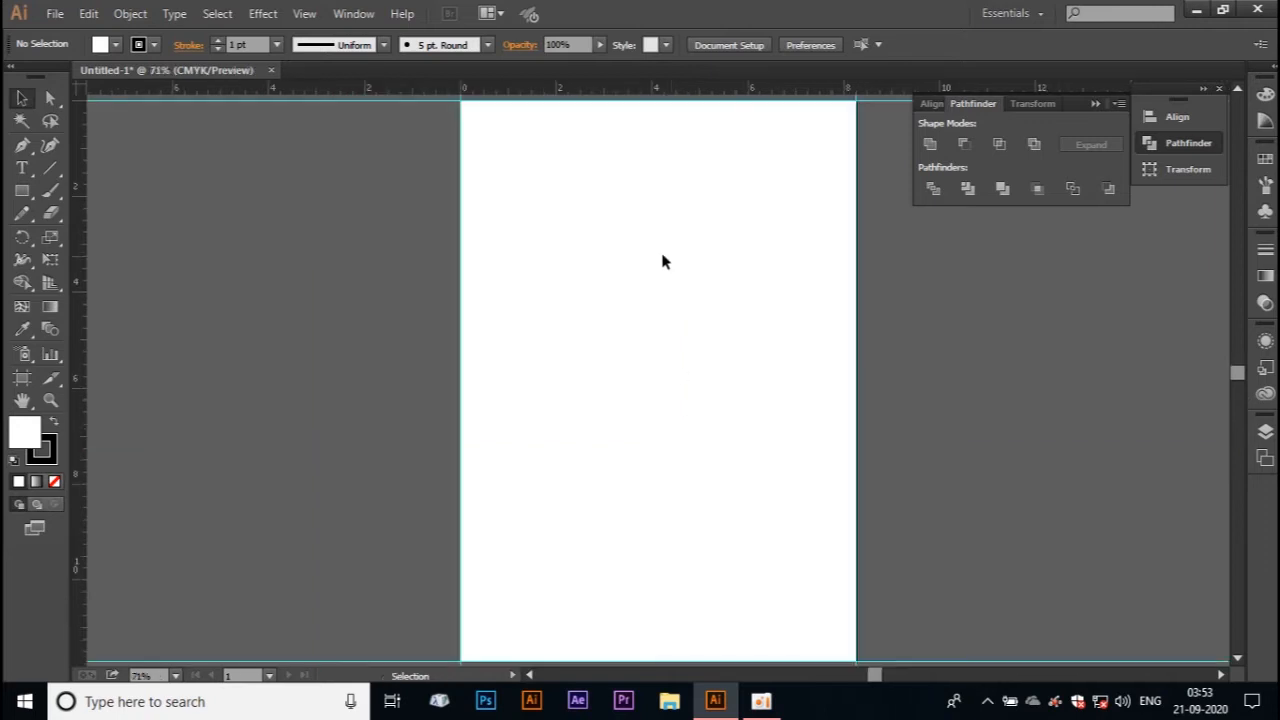
Step: Draw a rectangle covering the whole artboard, 8.268 in wide and 11.693 in high, snapped to the guides
left_click(22, 190)
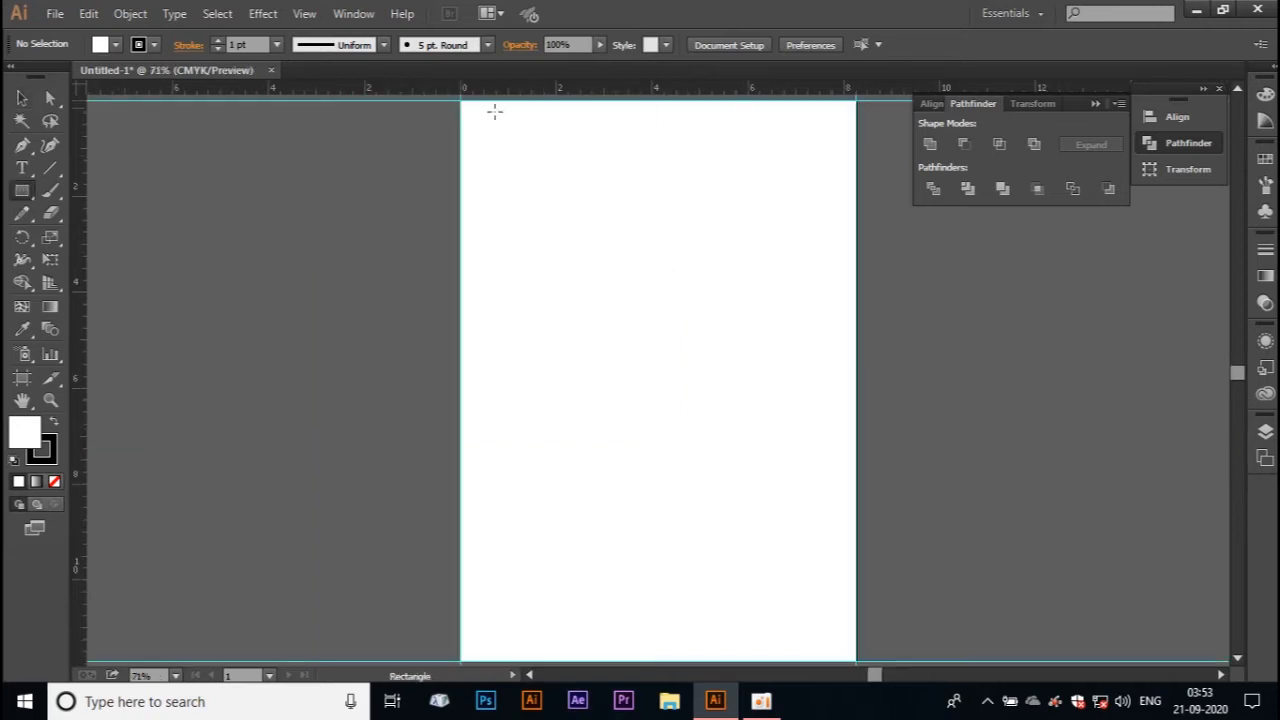
mouse_move(460, 100)
left_mouse_down()
mouse_move(855, 650)
mouse_move(845, 598)
mouse_move(856, 594)
left_mouse_up()
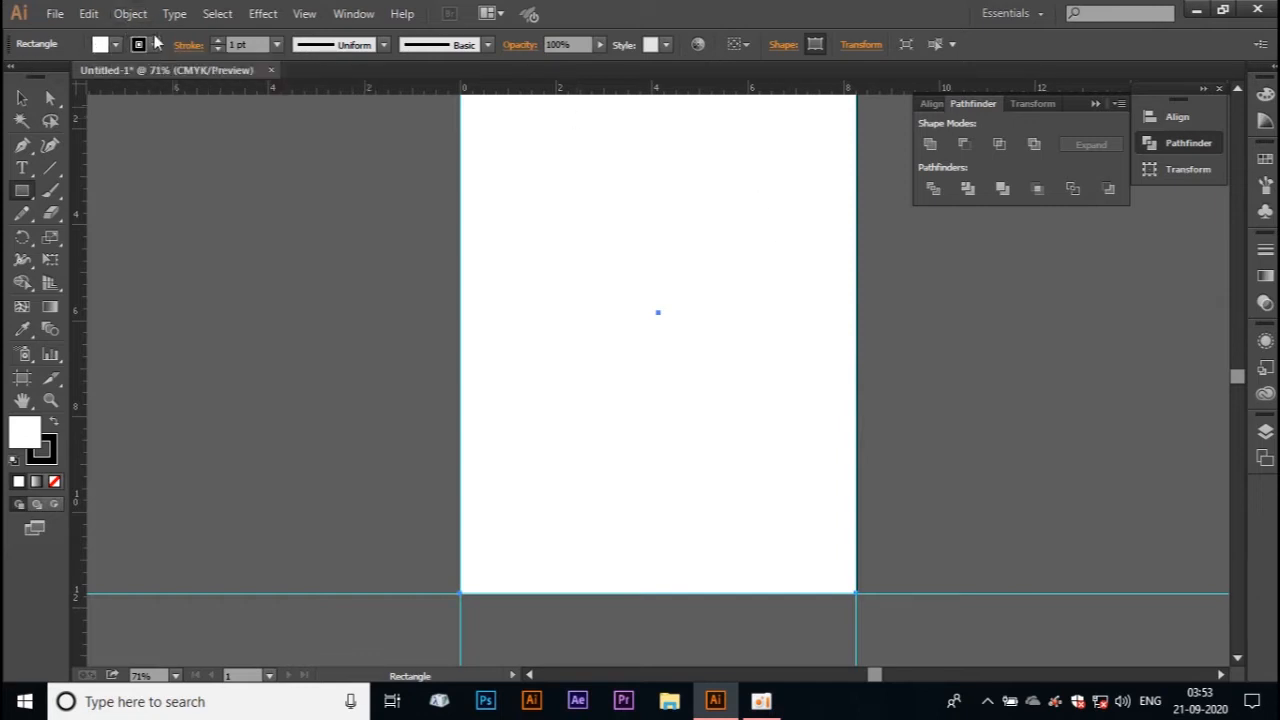
key("v")
key("a")
key("ctrl+0")
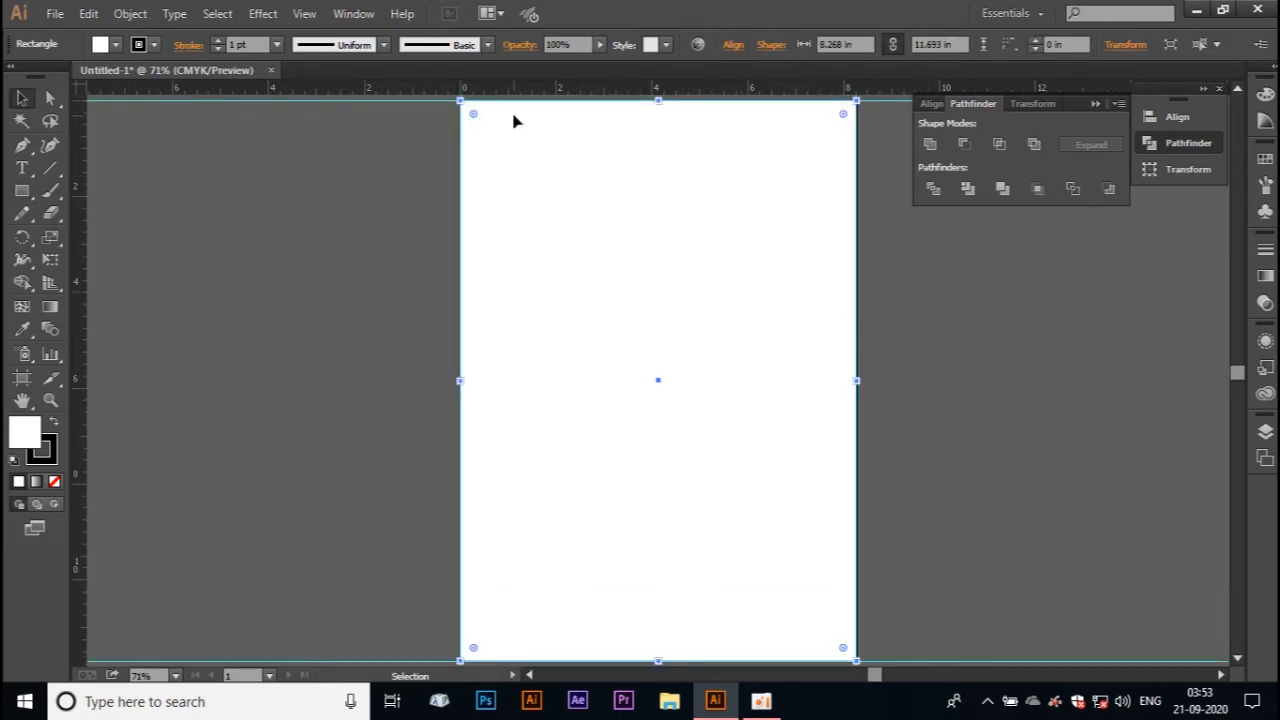
left_click(862, 43)
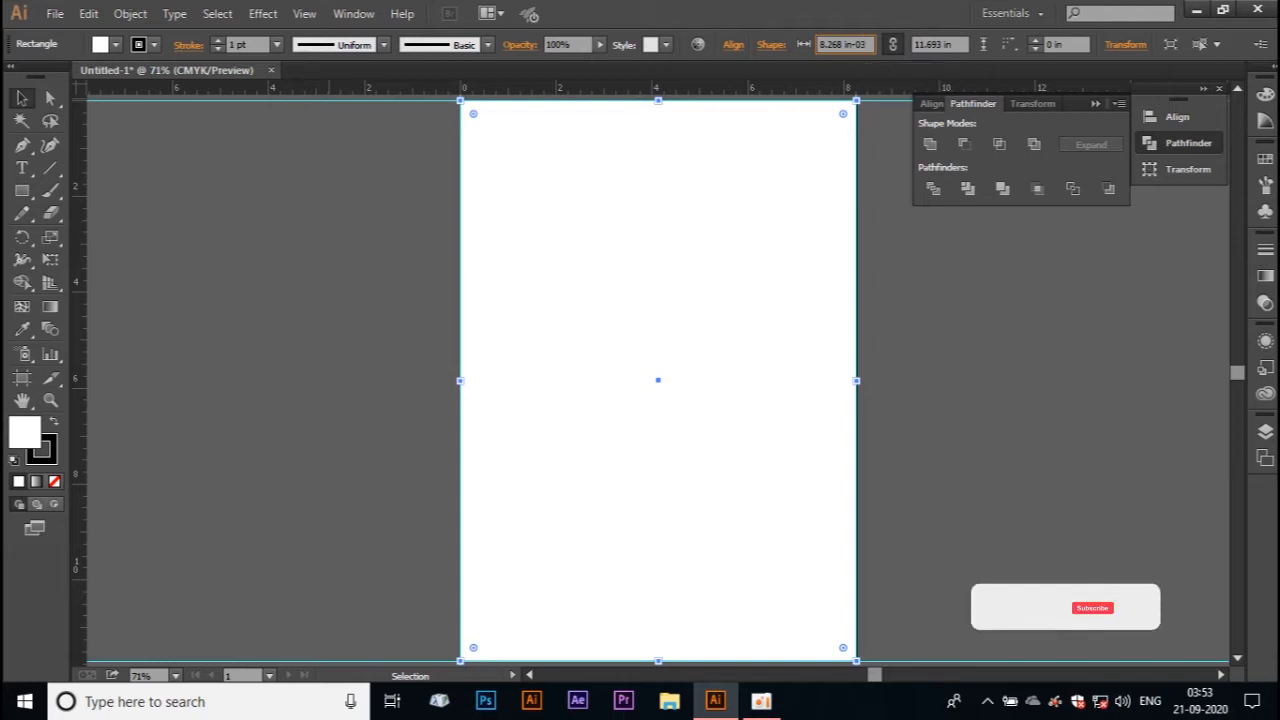
key("Return")
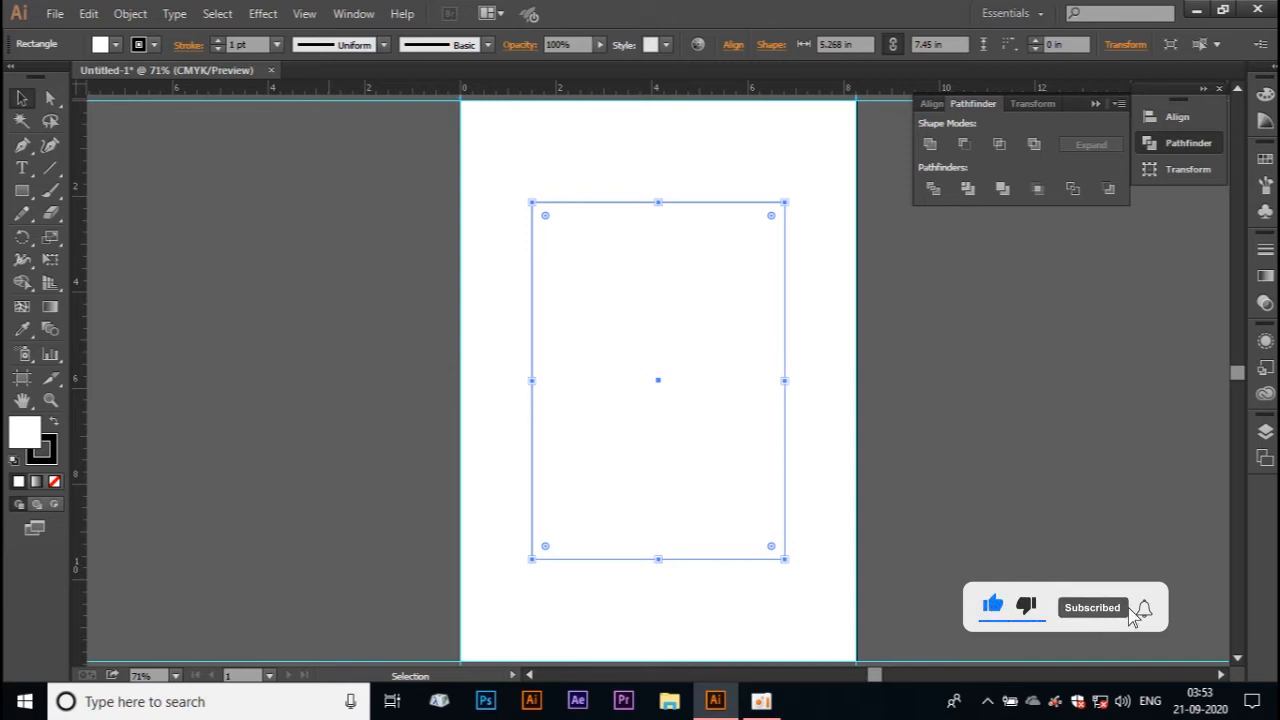
key("ctrl+z")
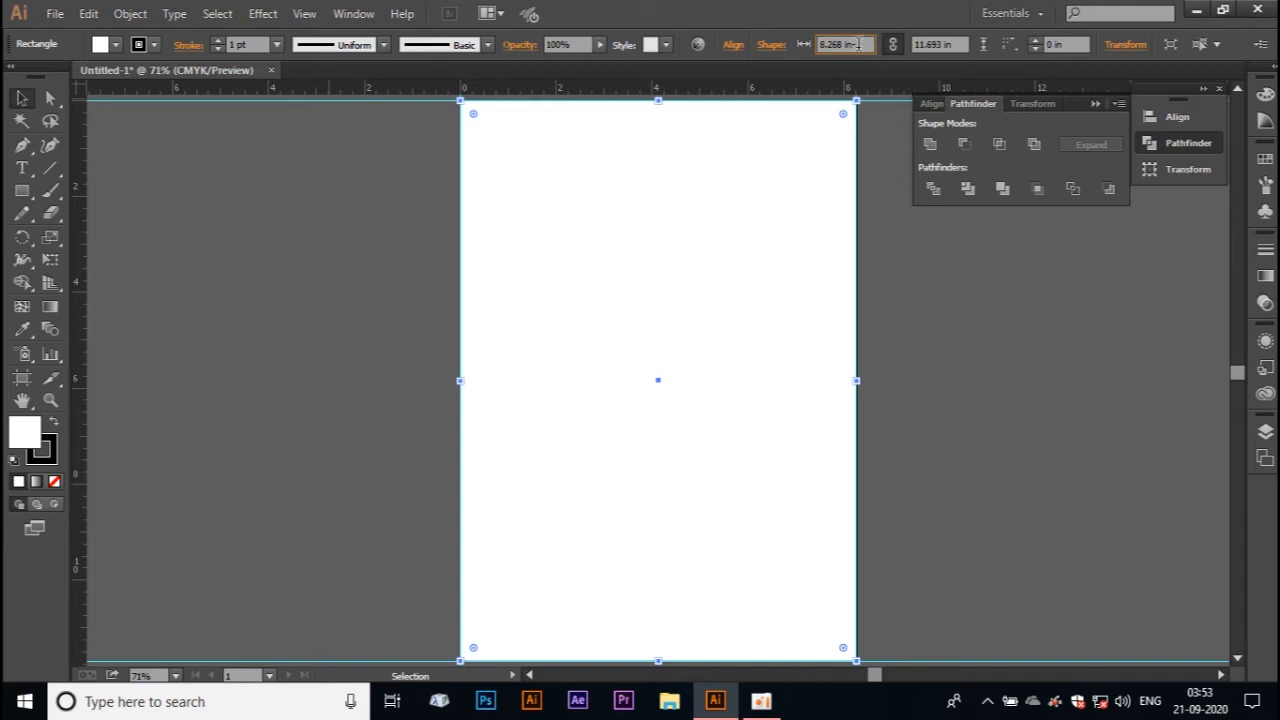
Step: Shrink the page-sized rectangle proportionally to a width of 7.938 in and lock it as a margin frame
key("Return")
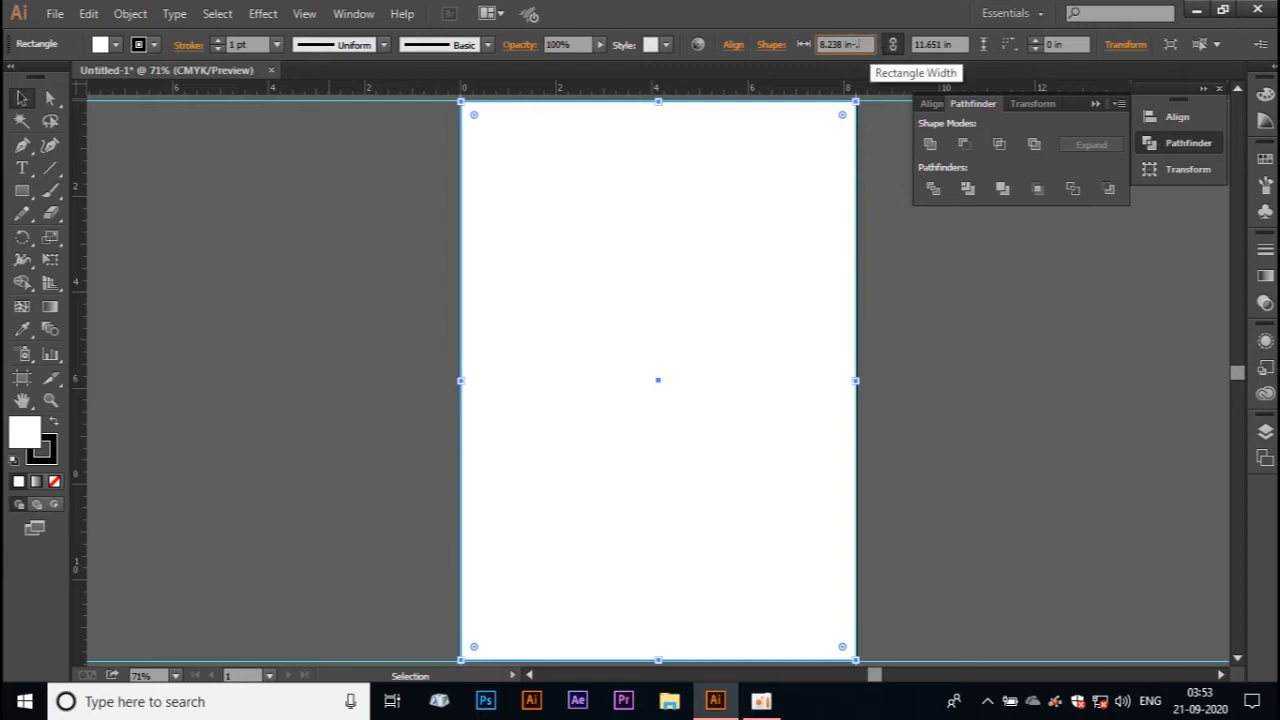
key("Return")
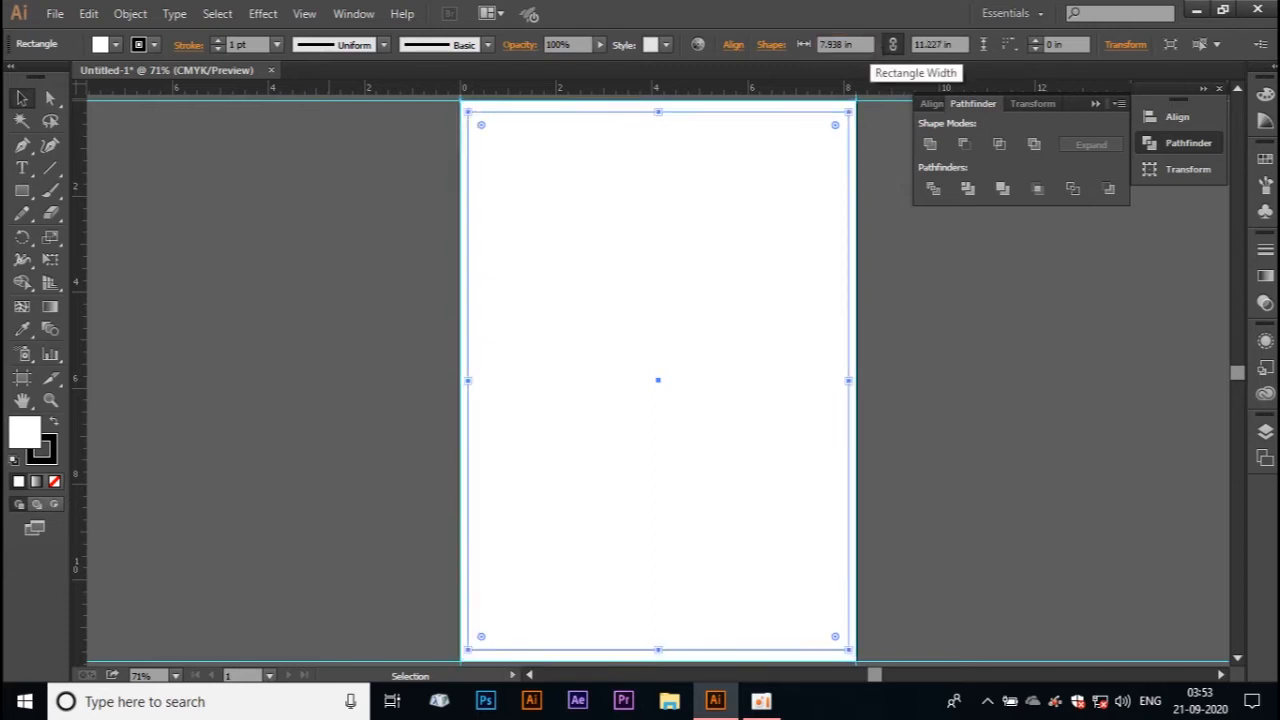
left_click(257, 222)
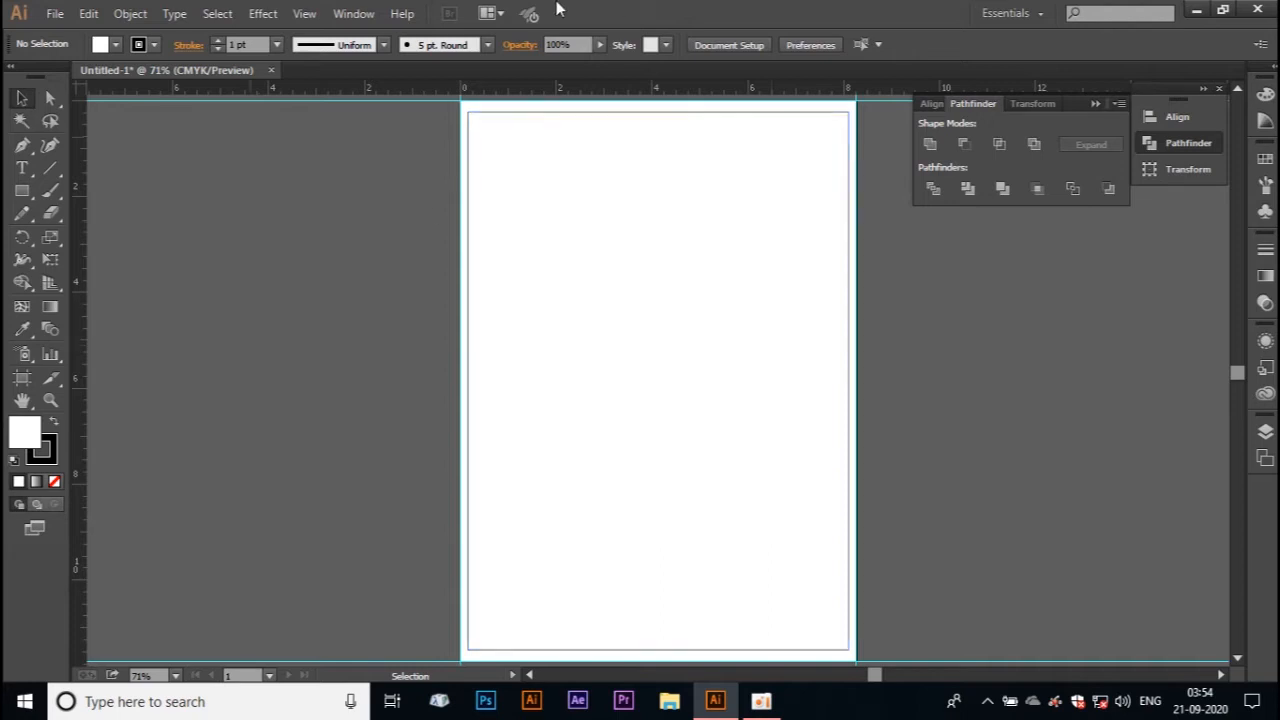
left_click(537, 121)
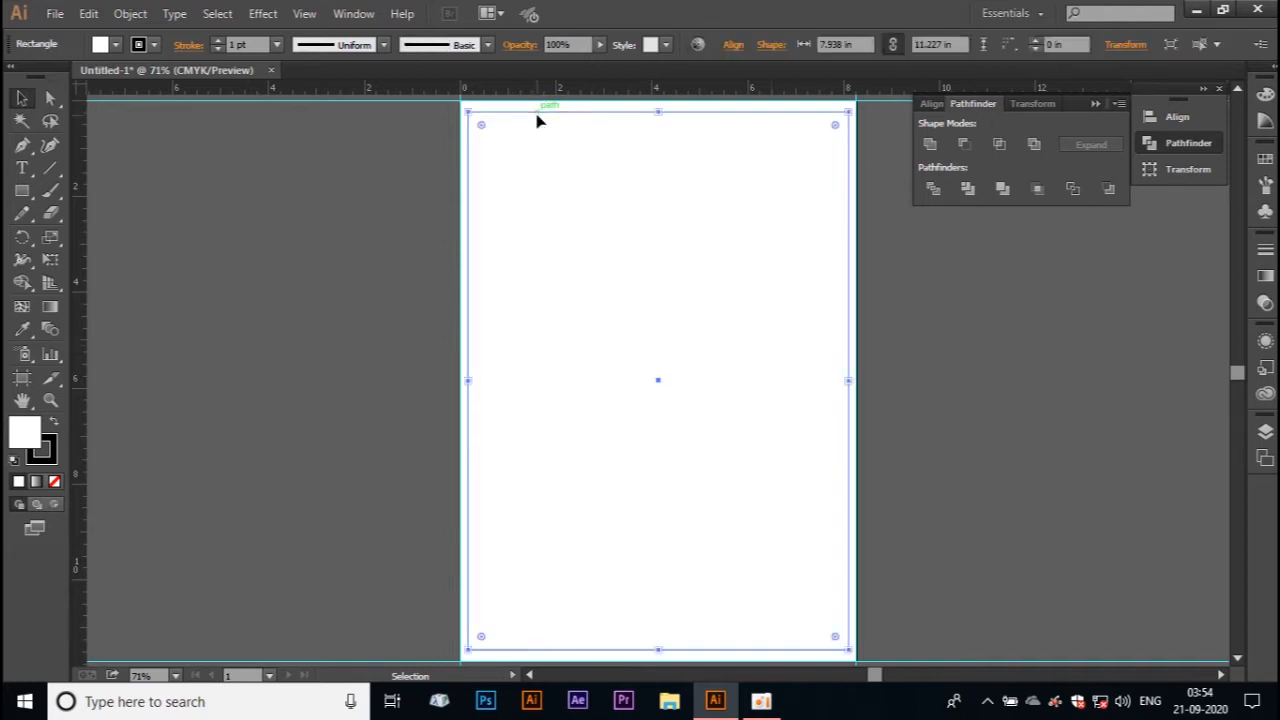
key("a")
key("ctrl+2")
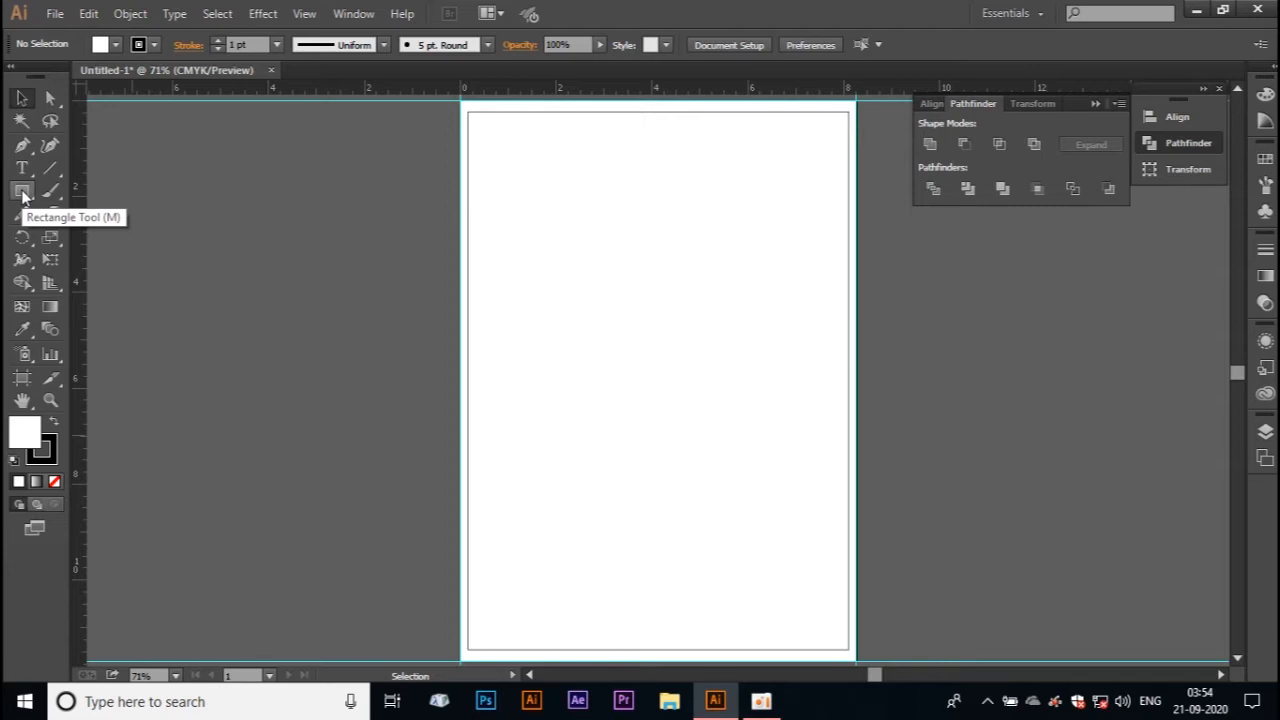
Step: Draw a rectangle about 2.4 by 2.2 in in the upper part of the artboard, filled with red
left_click(22, 191)
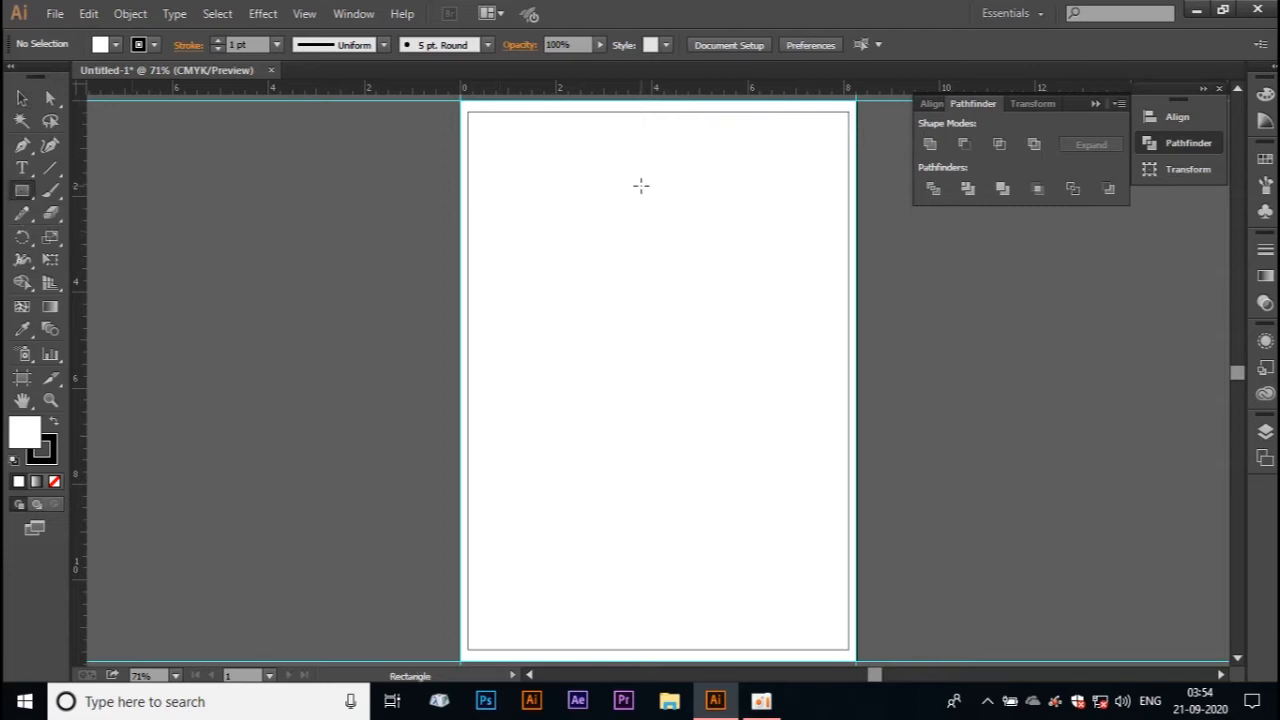
left_click_drag(594, 188, 711, 294)
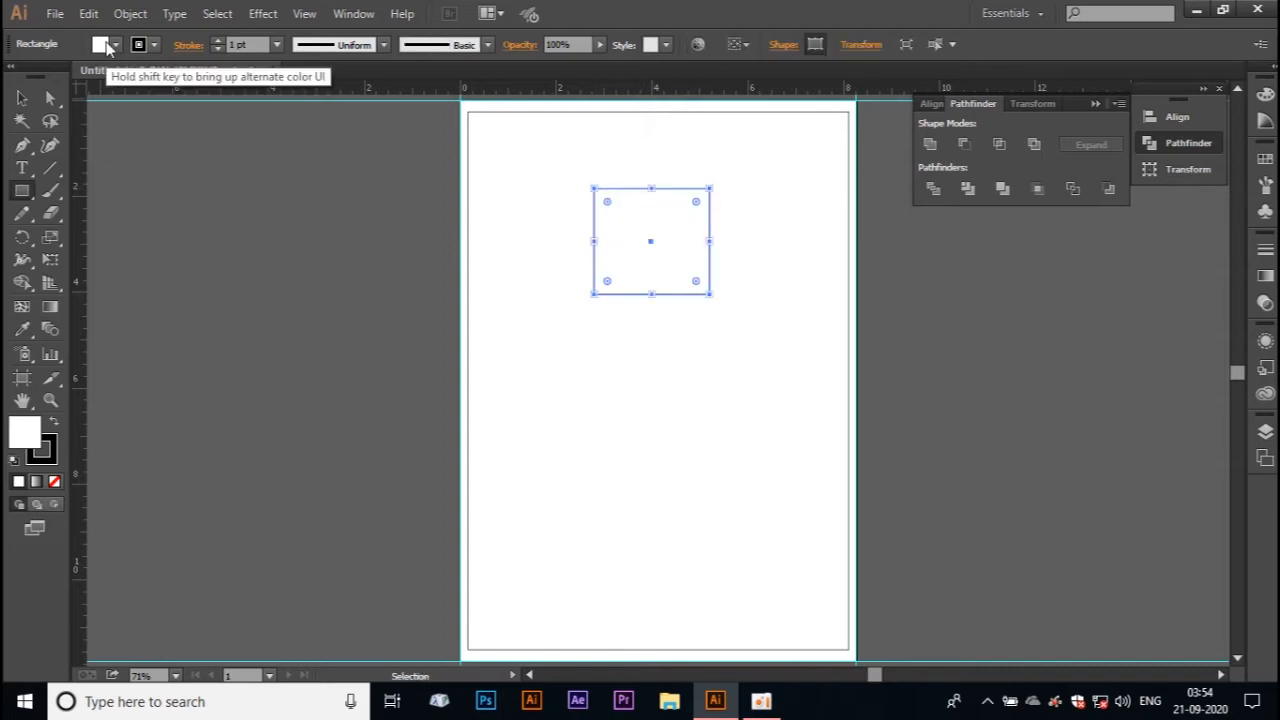
left_click(116, 44)
left_click(72, 75)
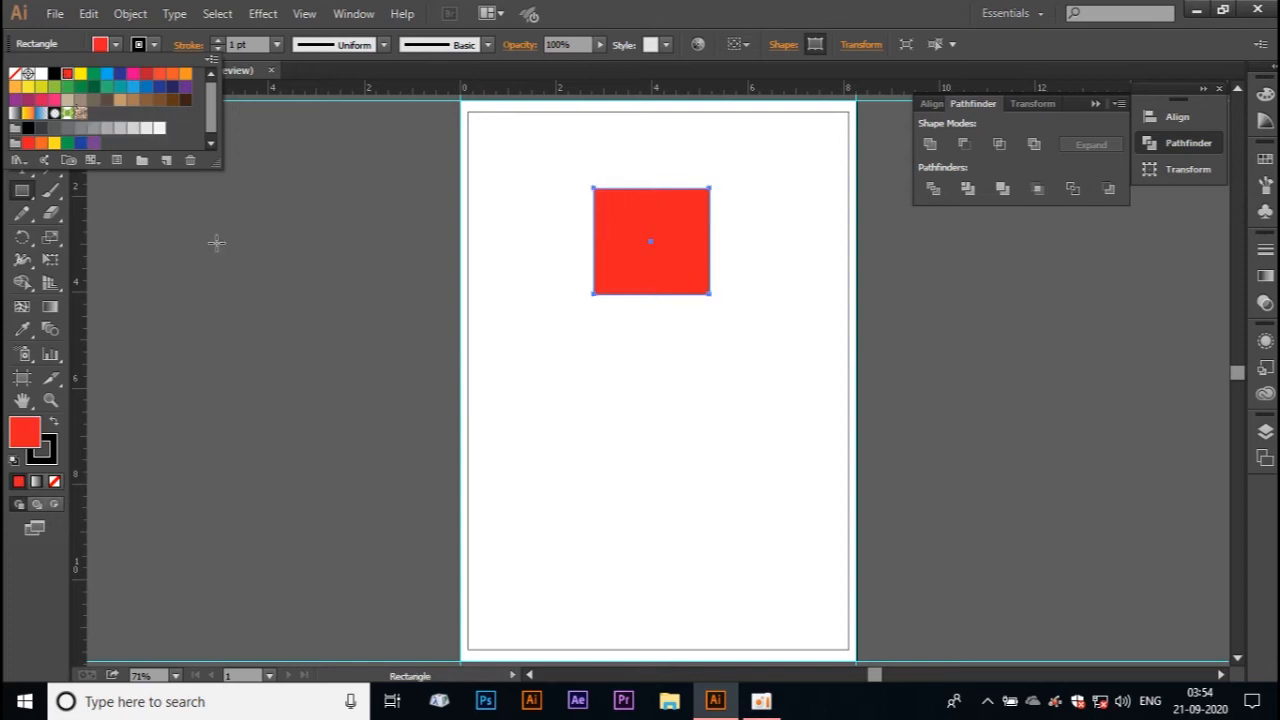
left_click(22, 99)
left_click_drag(616, 231, 590, 226)
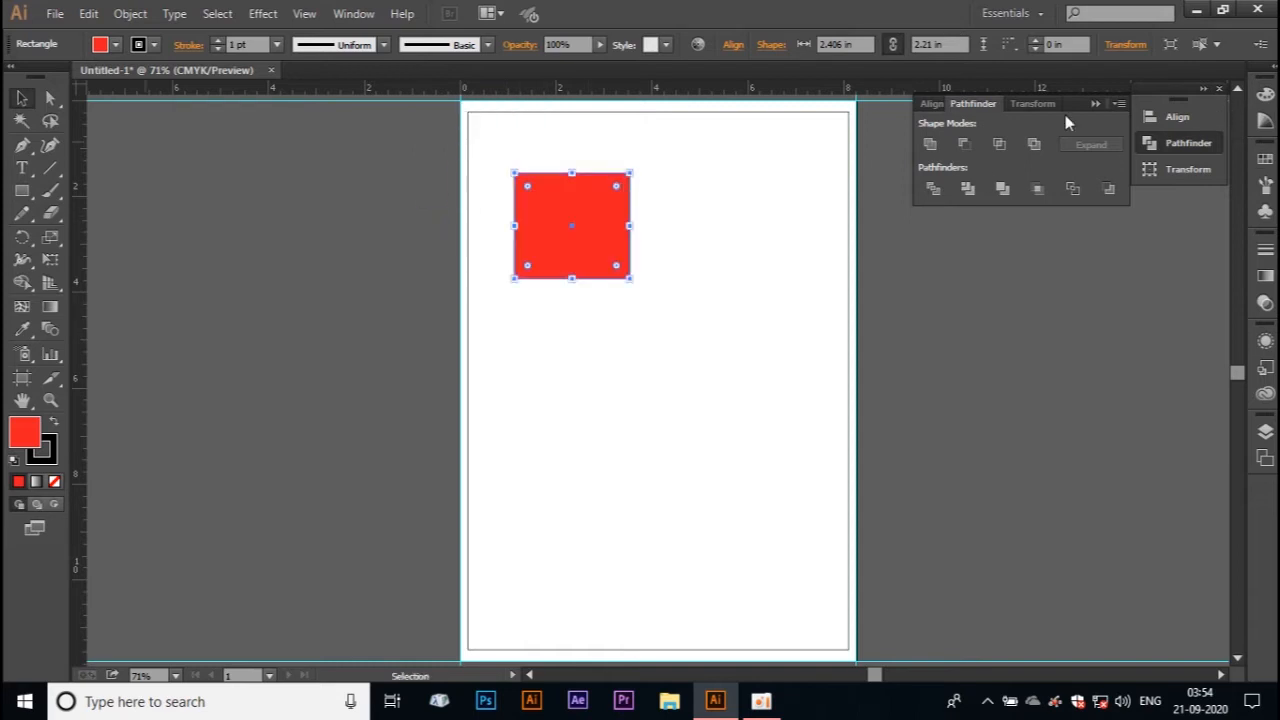
Step: Rotate the red rectangle by 45° and move it over the artboard's top-left corner
left_click(1040, 104)
left_click(980, 175)
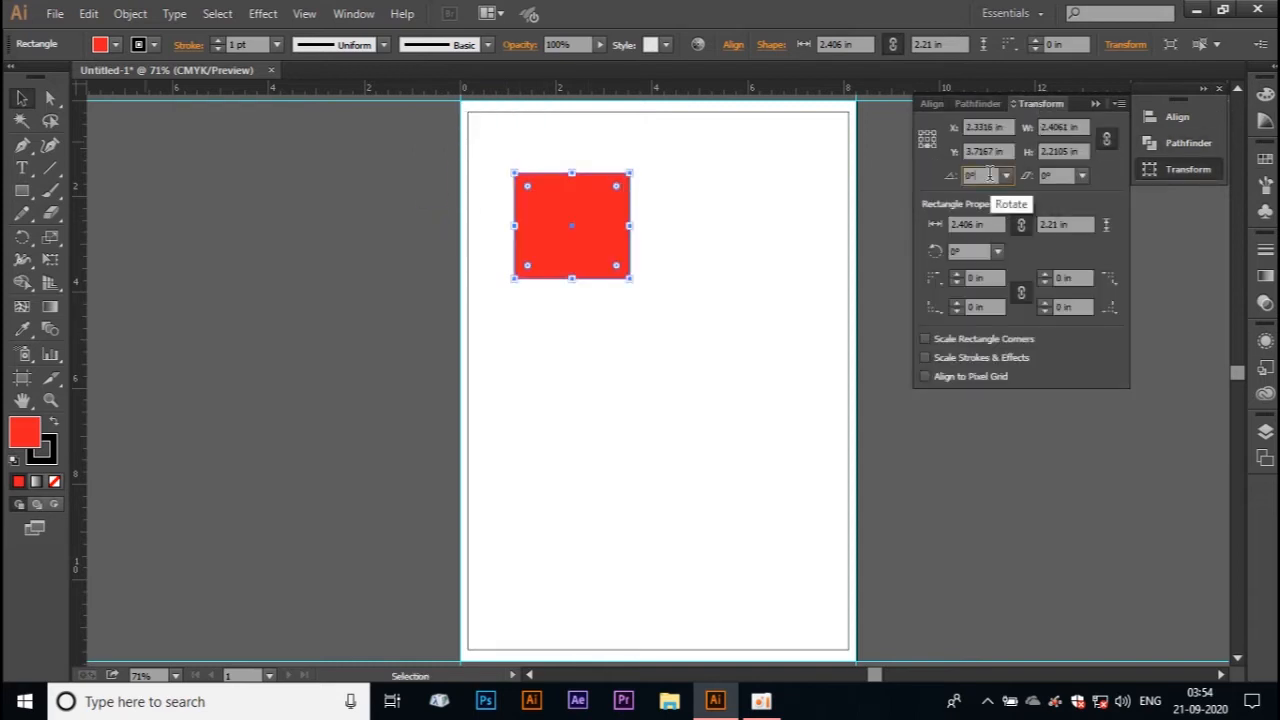
type("45")
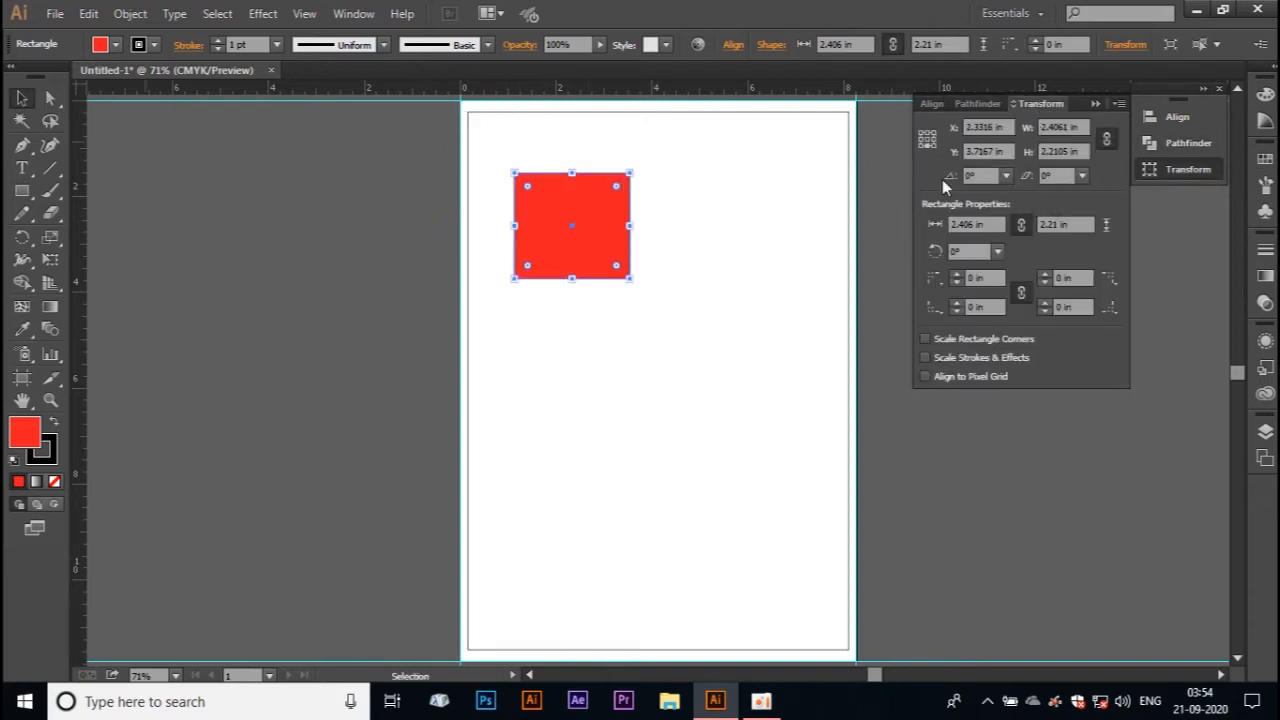
key("Return")
left_click(251, 206)
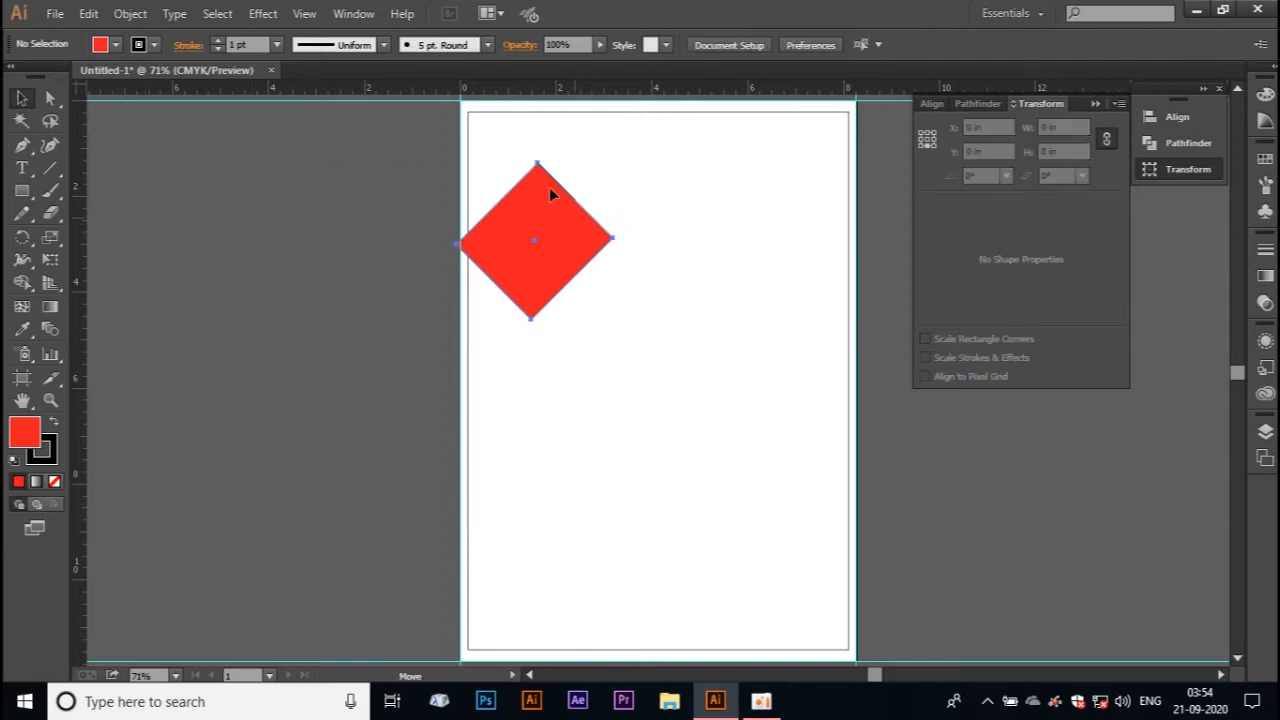
left_click_drag(549, 193, 519, 147)
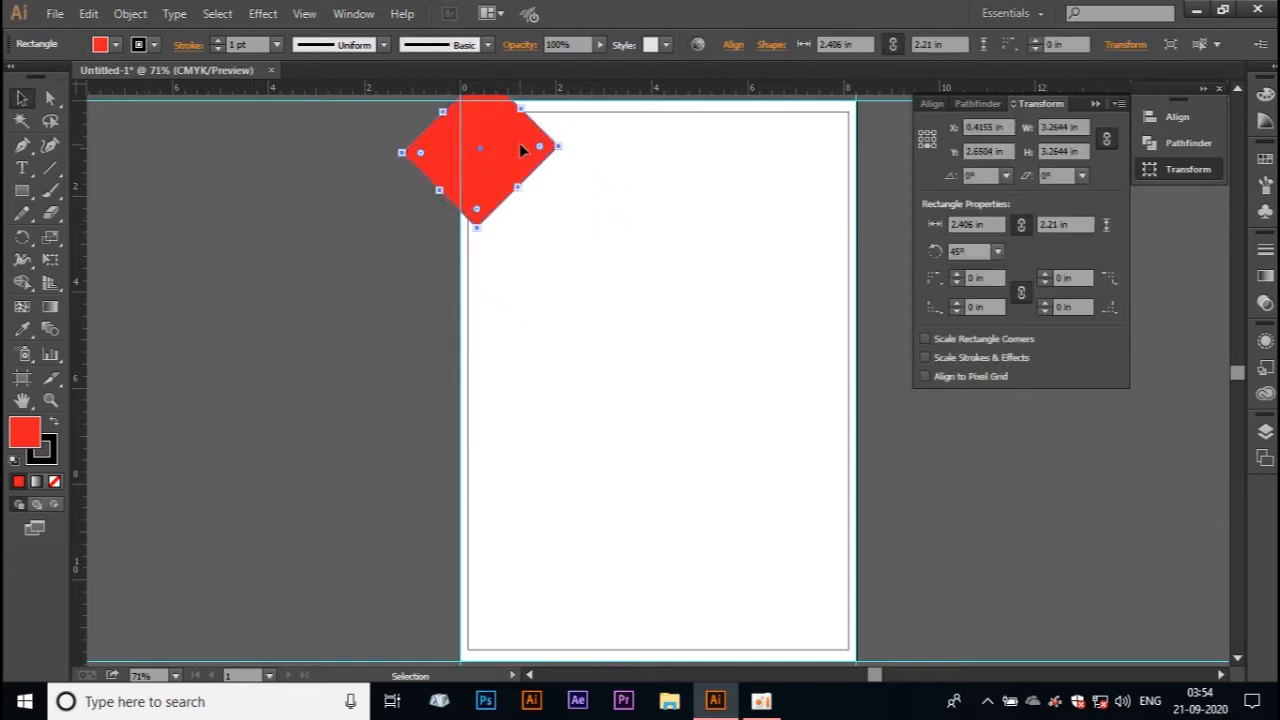
Step: Duplicate the red diamond to its lower right, scaled down to about 1.36 by 1.25 in, and fill the copy dark blue
left_click_drag(519, 147, 567, 181)
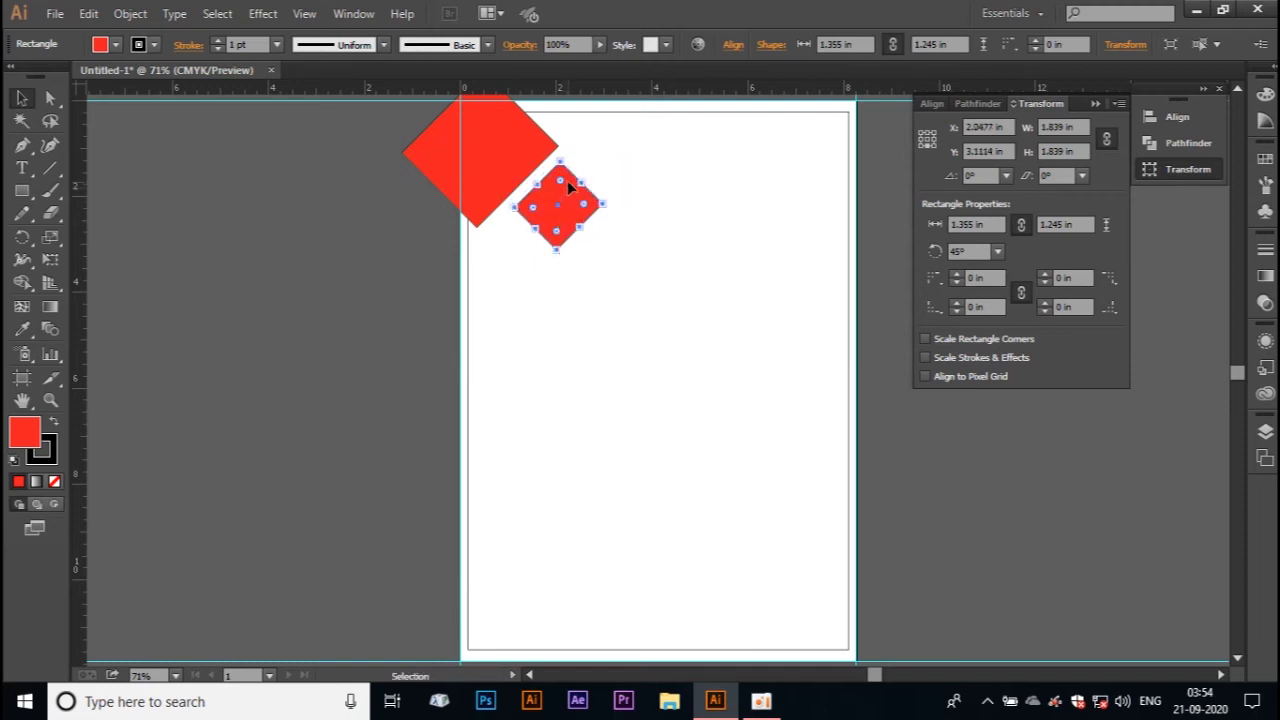
left_click(113, 47)
left_click(143, 102)
left_click(155, 87)
left_click(490, 270)
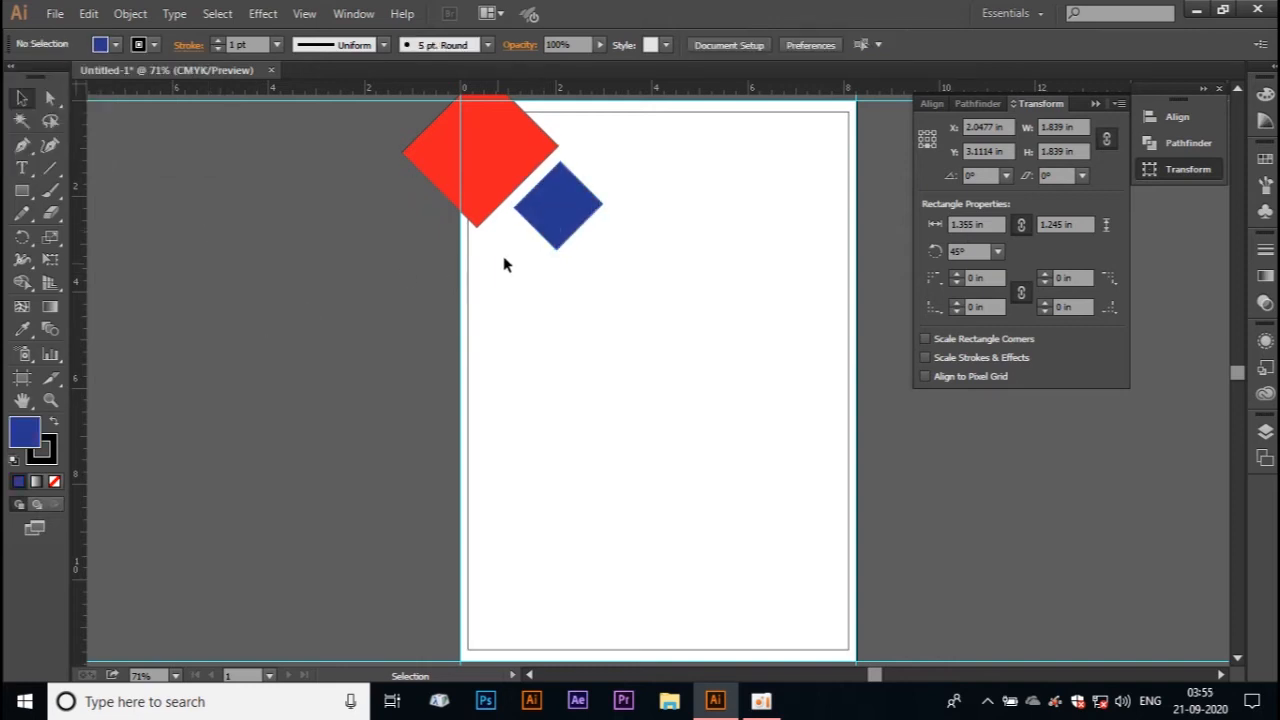
Step: Nudge the dark blue diamond up until it sits close beside the red diamond's lower-right edge
left_click(545, 202)
key("Up")
key("Up")
key("Up")
key("Up")
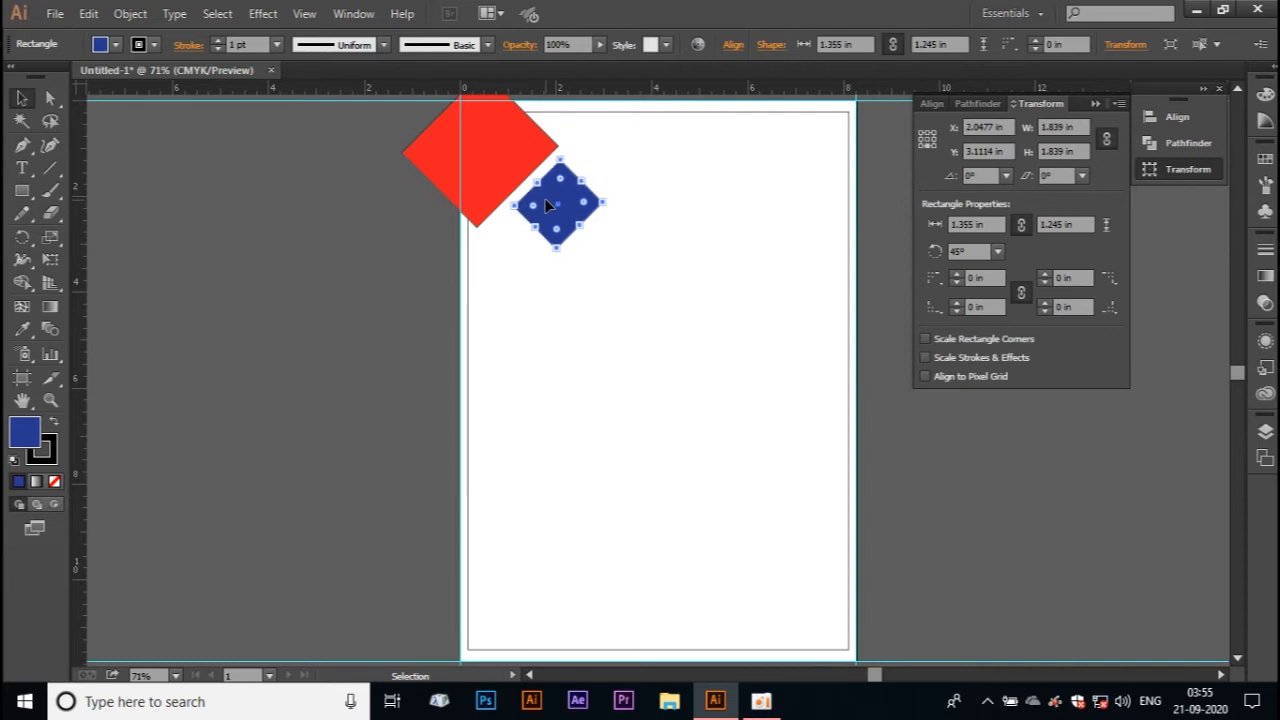
key("Up")
key("Up")
key("Up")
key("Up")
key("Up")
key("Up")
key("Up")
key("Up")
key("Up")
key("Up")
key("Up")
key("Up")
key("Up")
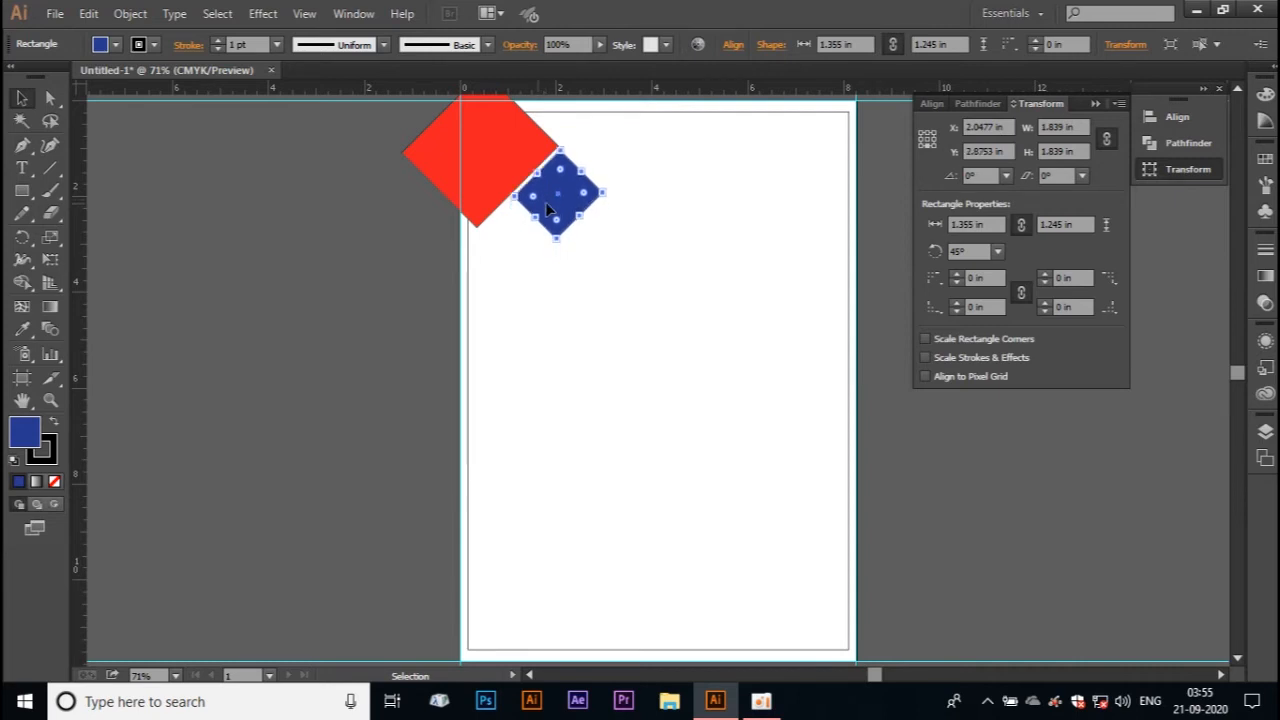
Step: Duplicate the dark blue diamond below the red one, near the artboard's left edge, and fill the copy light blue
left_click_drag(541, 200, 476, 268)
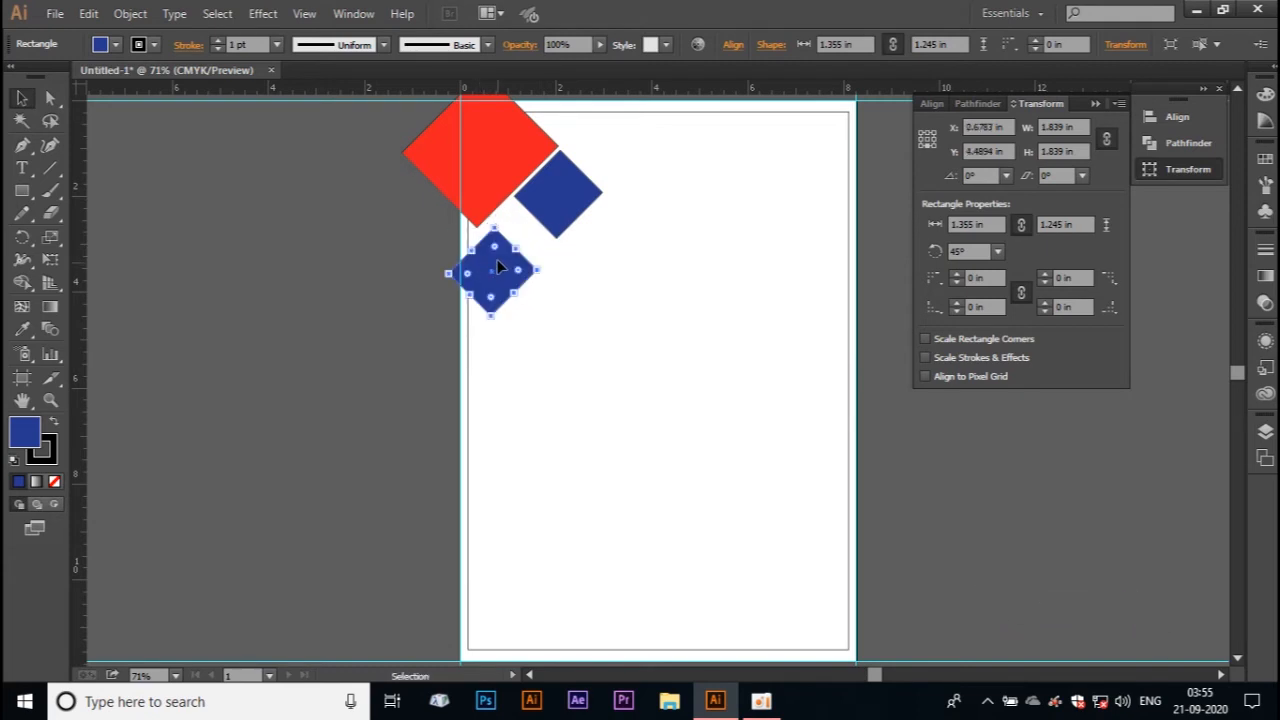
left_click(100, 44)
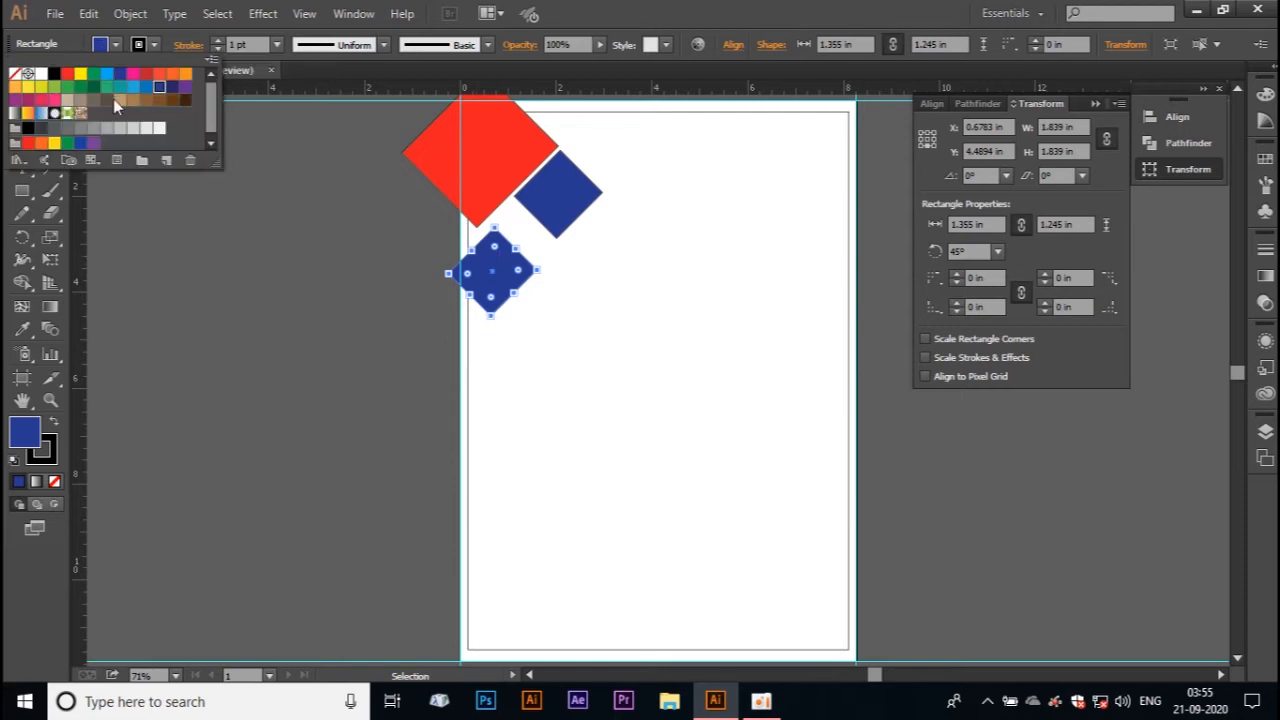
left_click(107, 74)
left_click(340, 300)
Step: Copy the red, dark blue and light blue diamonds together to the artboard's bottom-right corner
left_click(484, 164)
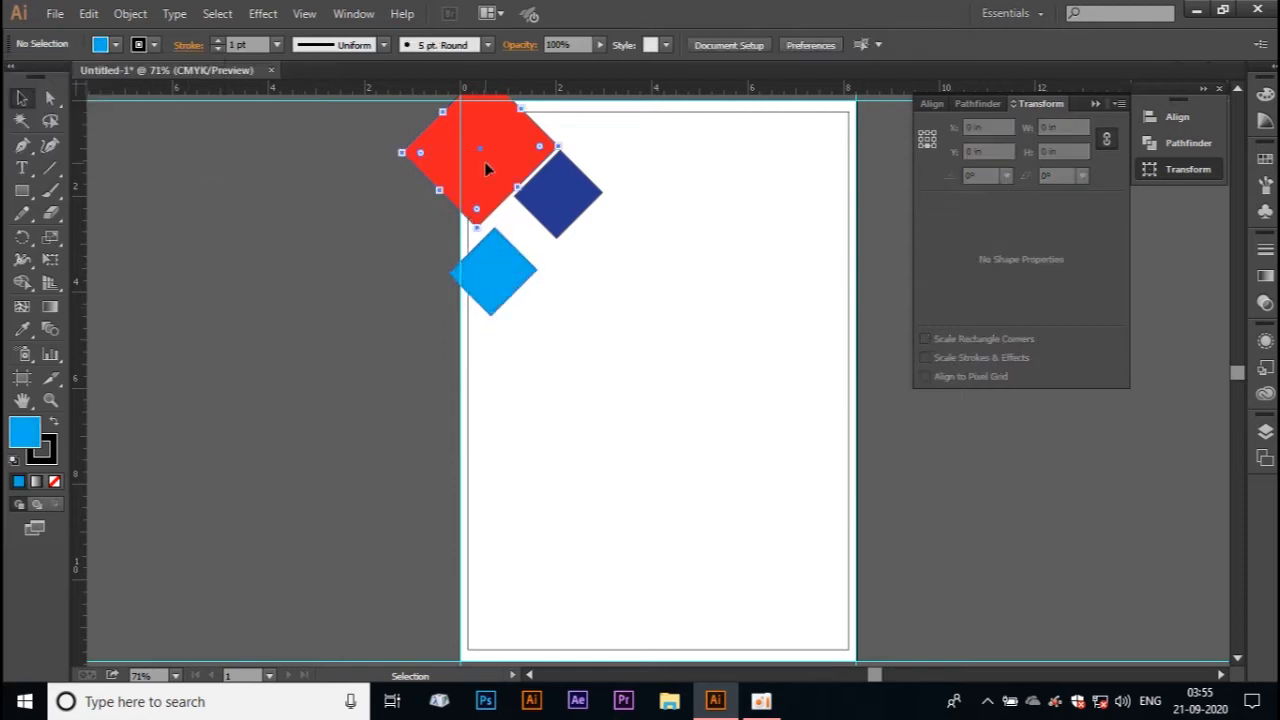
left_click(578, 196, "shift")
left_click(488, 279, "shift")
left_click_drag(562, 208, 828, 555)
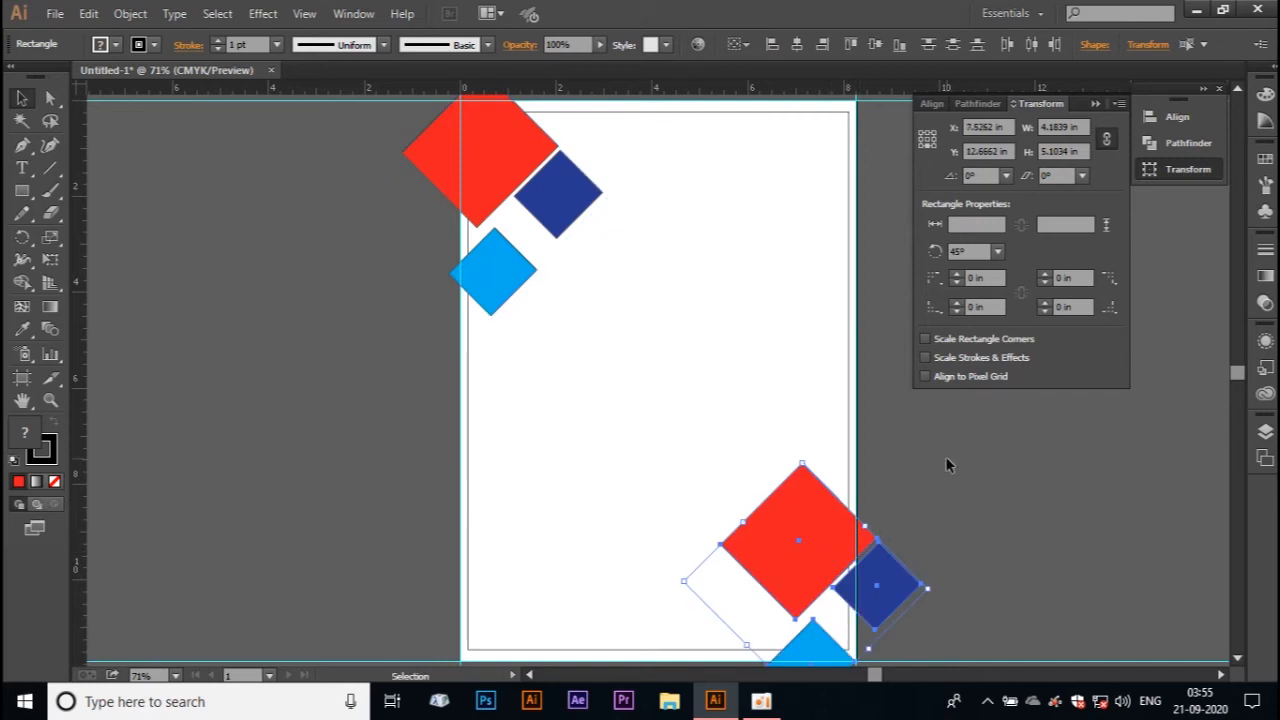
left_click(1117, 107)
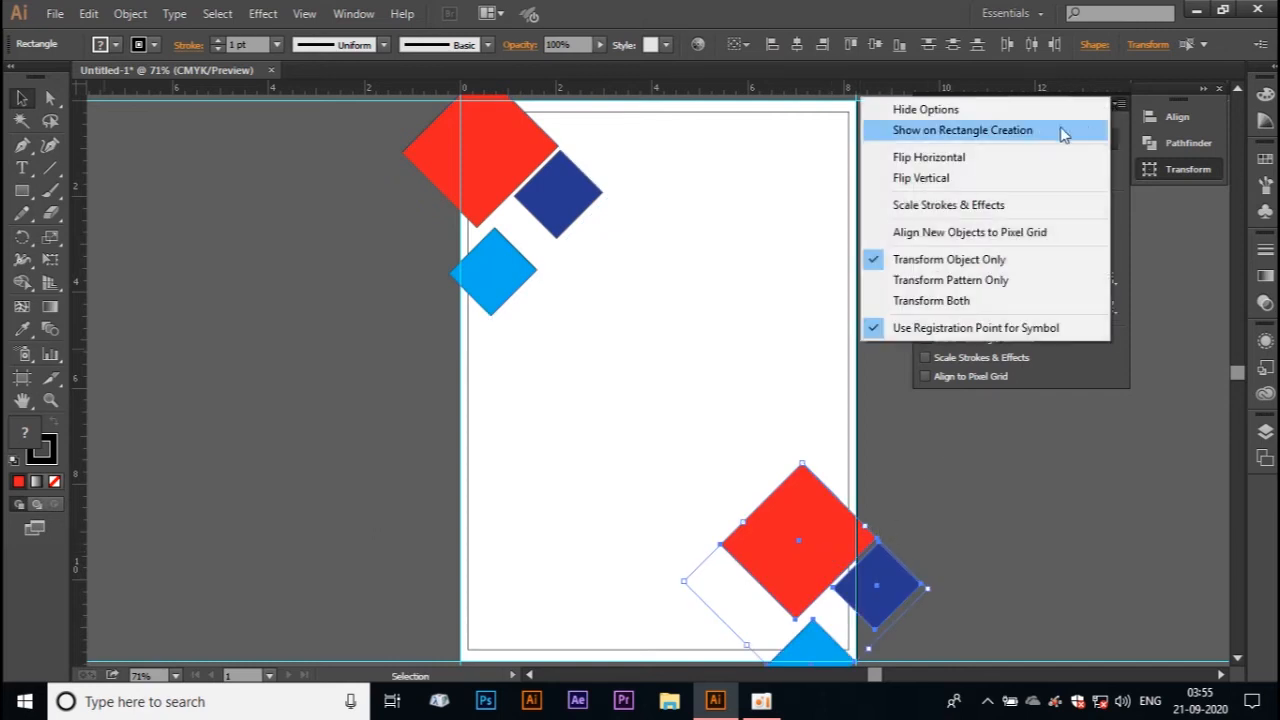
left_click(954, 176)
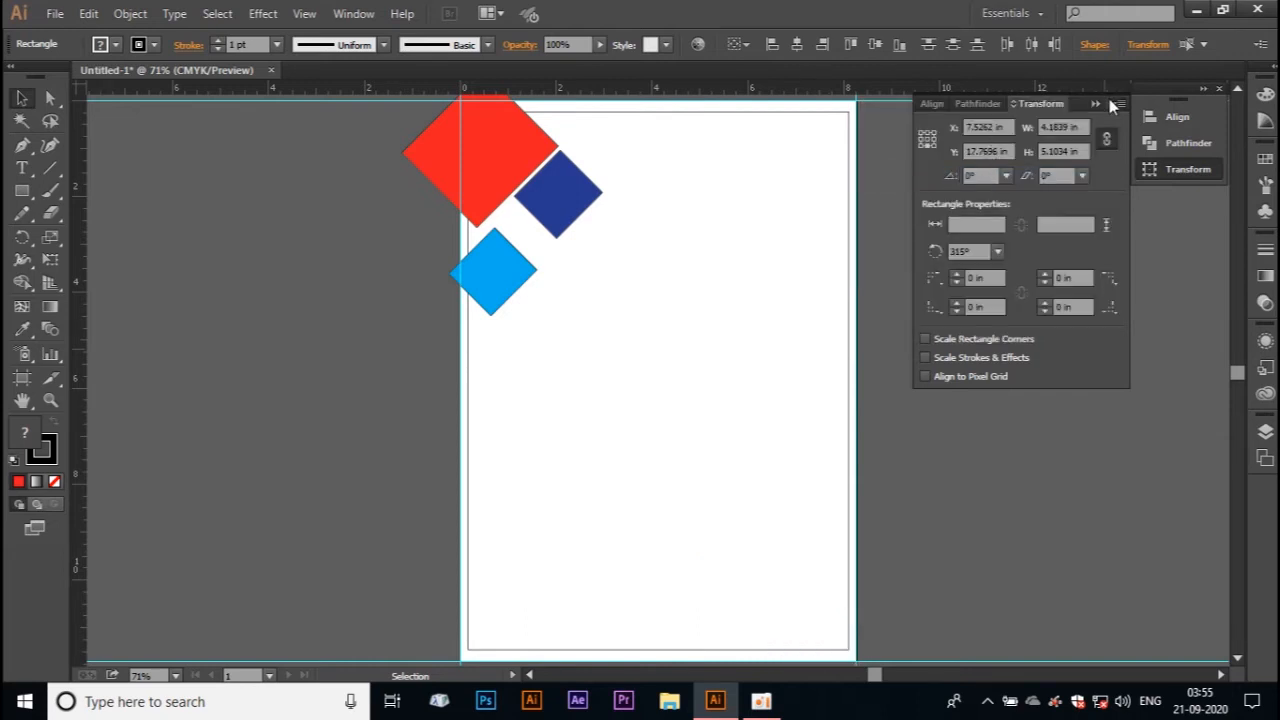
left_click(1117, 105)
left_click(997, 160)
left_click(1119, 104)
left_click(1005, 170)
Step: Flip the three copied diamonds at the bottom-right corner horizontally
left_click(1120, 104)
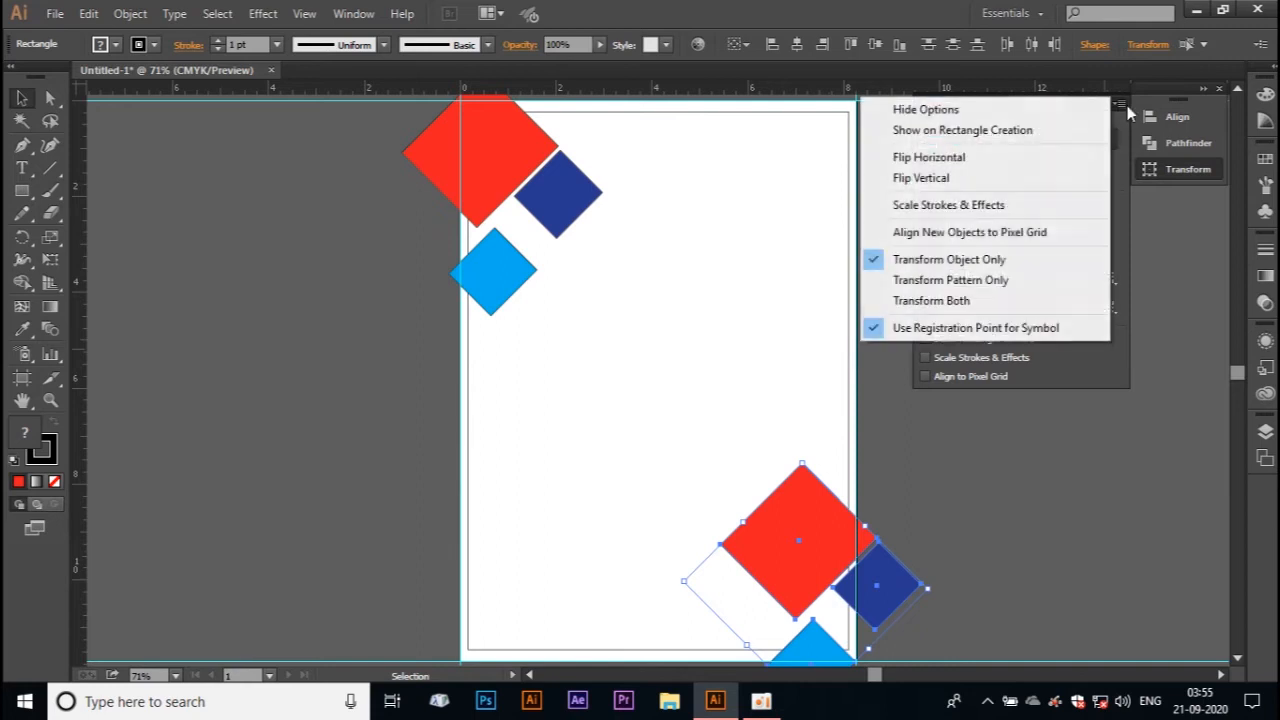
left_click(966, 164)
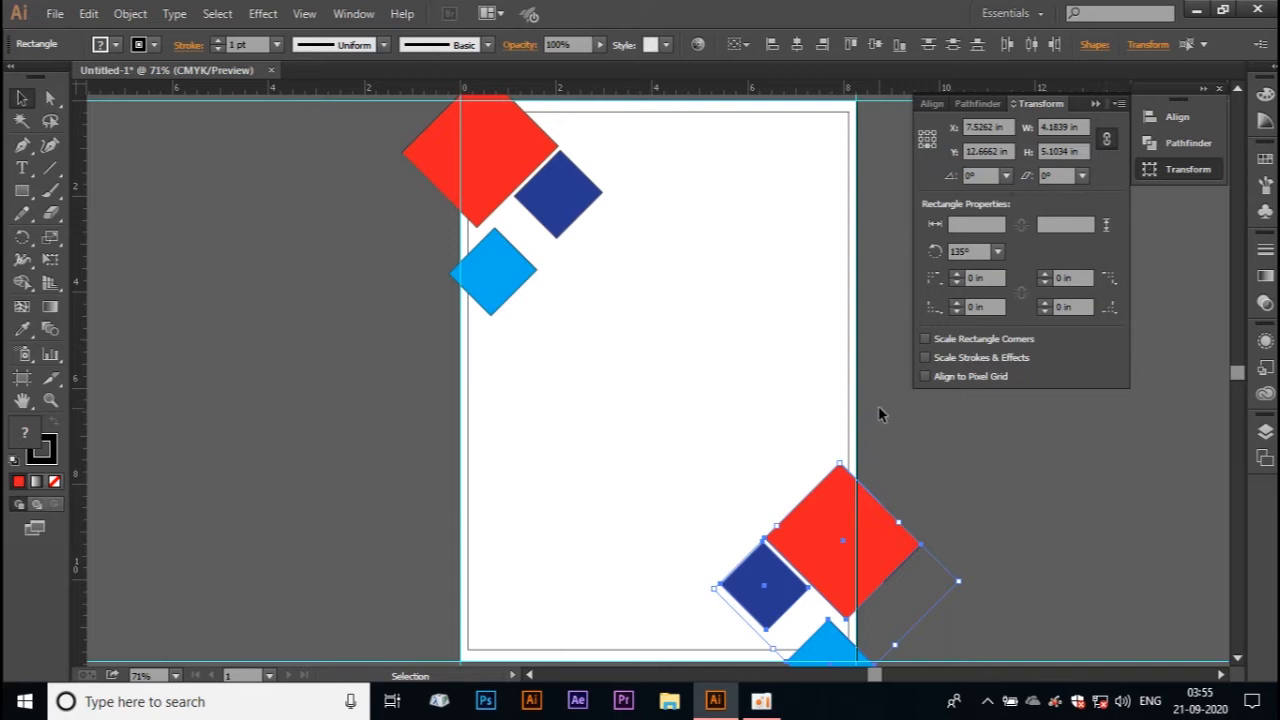
left_click_drag(937, 473, 883, 508)
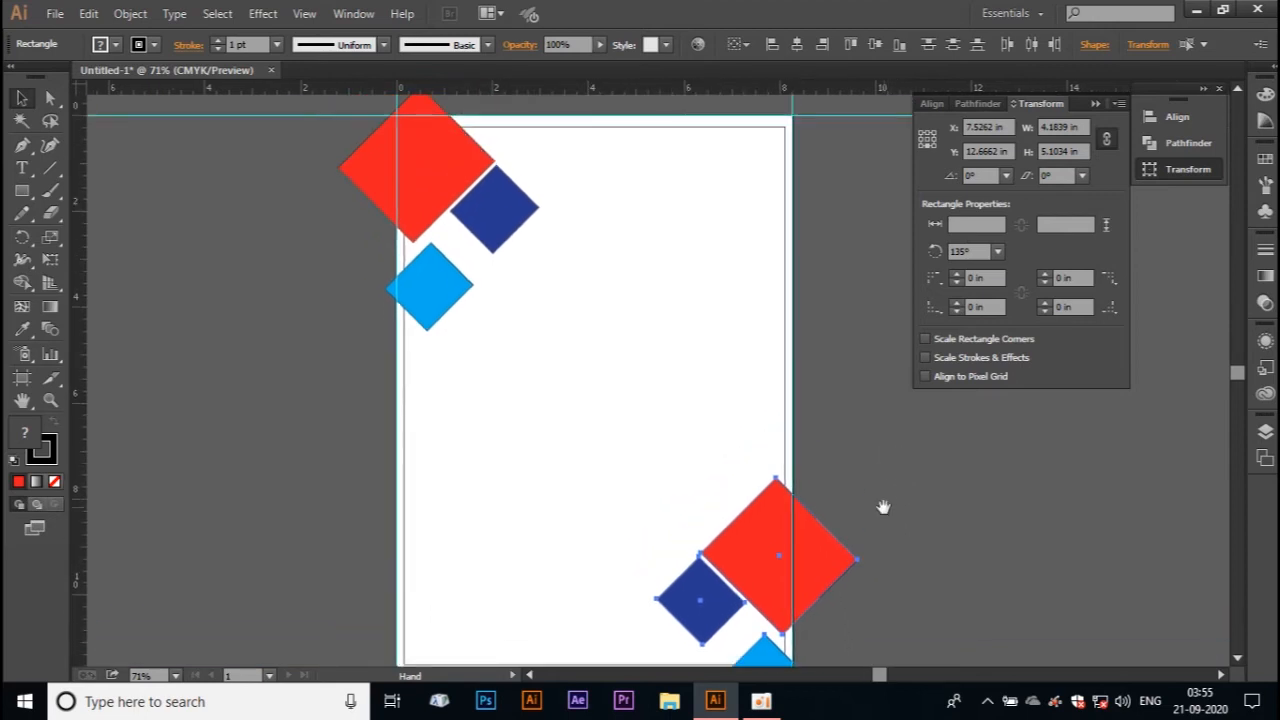
Step: Duplicate the upper light blue diamond below itself and shrink the copy to about 0.58 in wide
left_click(840, 250)
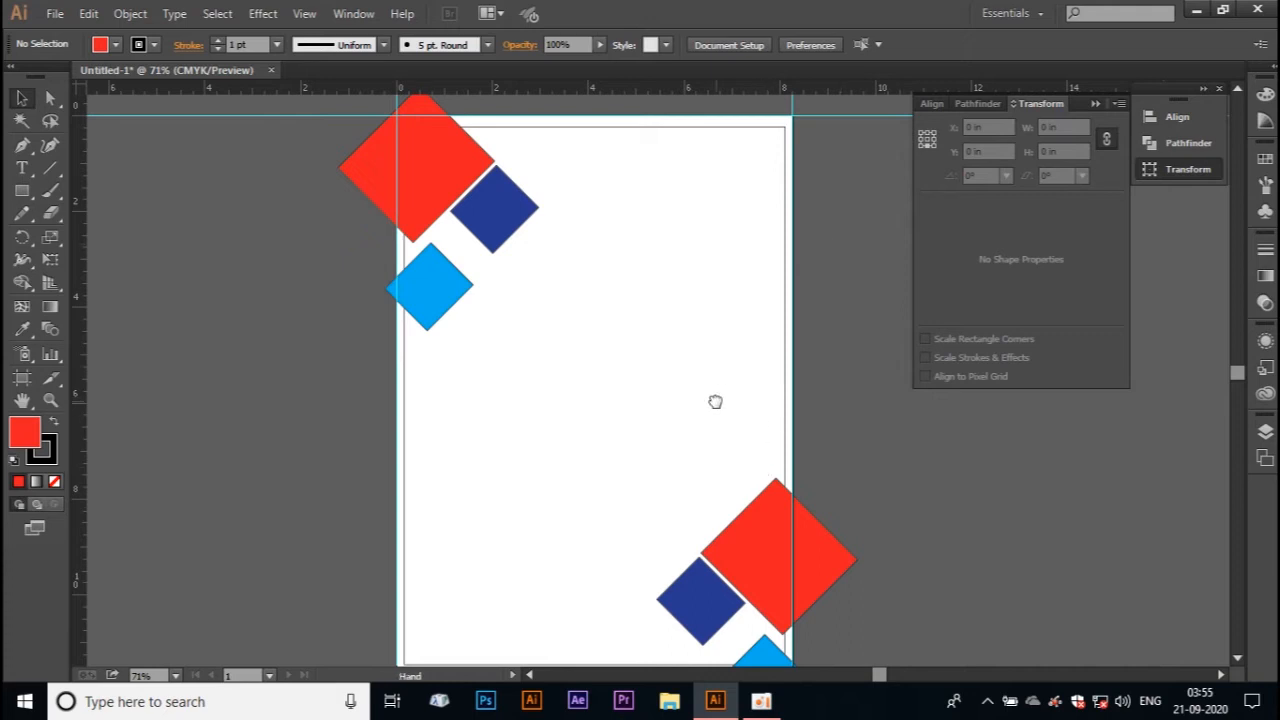
scroll(714, 400, "down", 2)
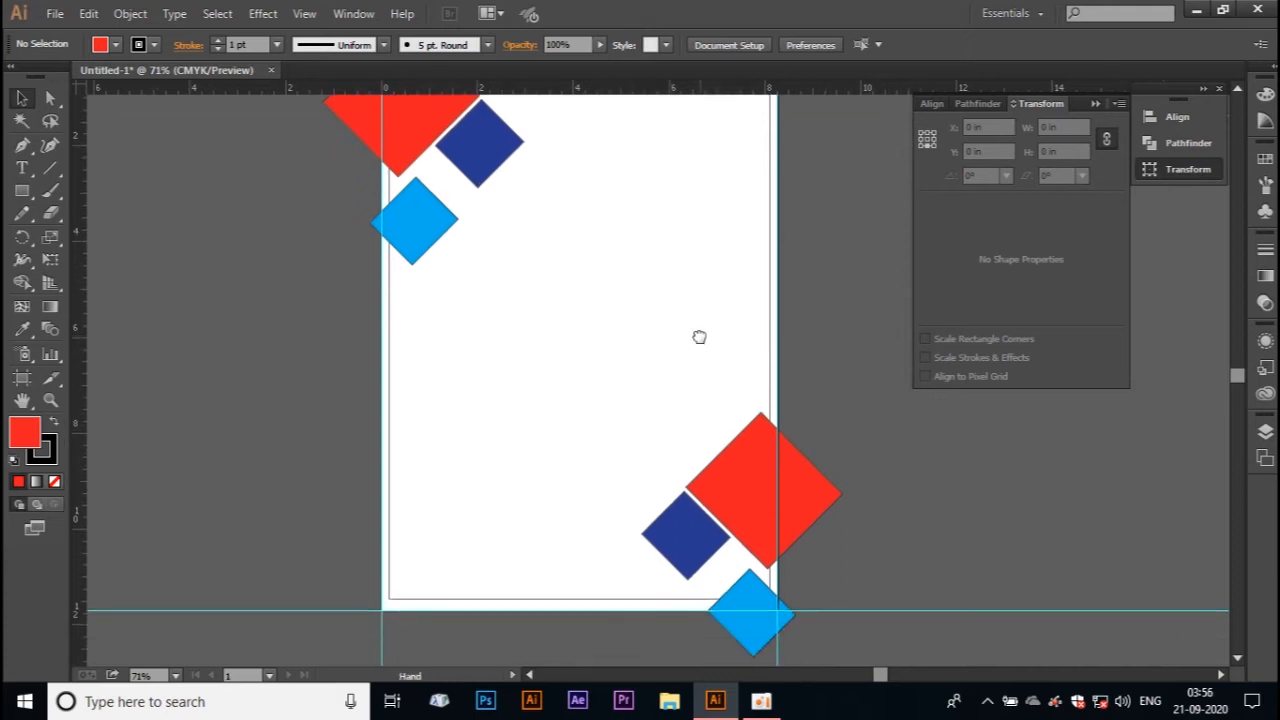
left_click(432, 215)
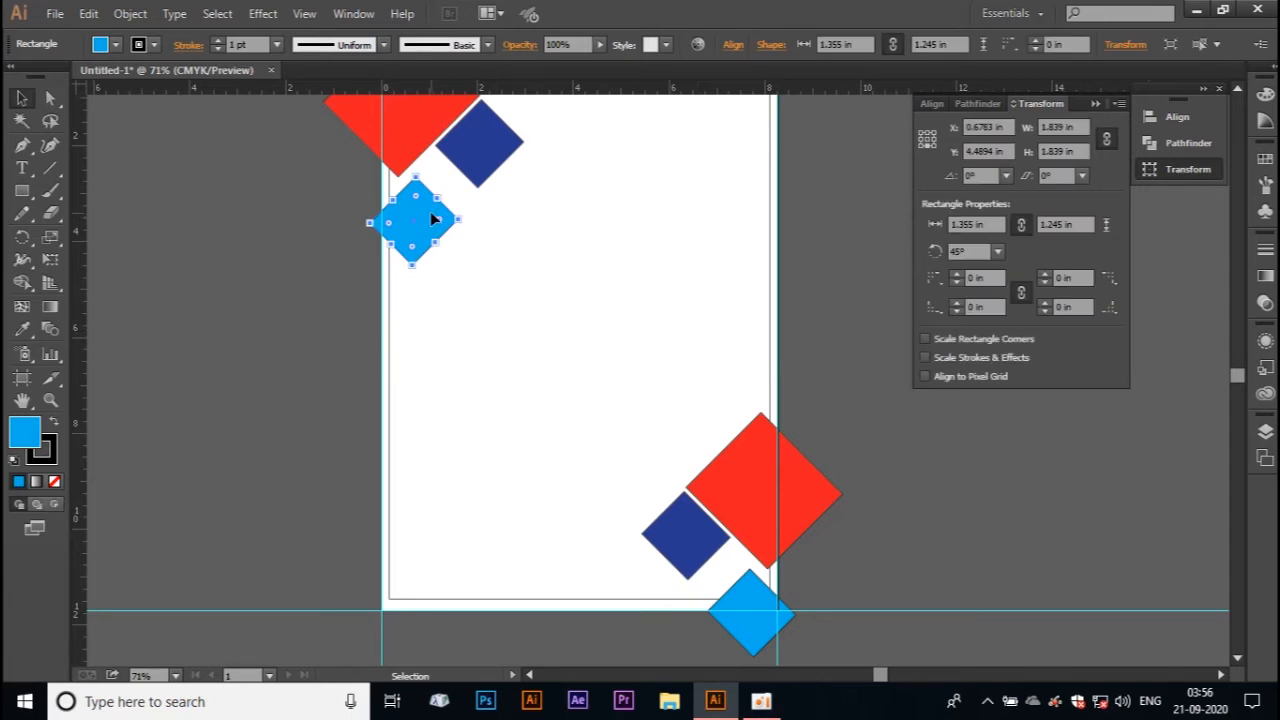
left_click_drag(426, 208, 457, 297)
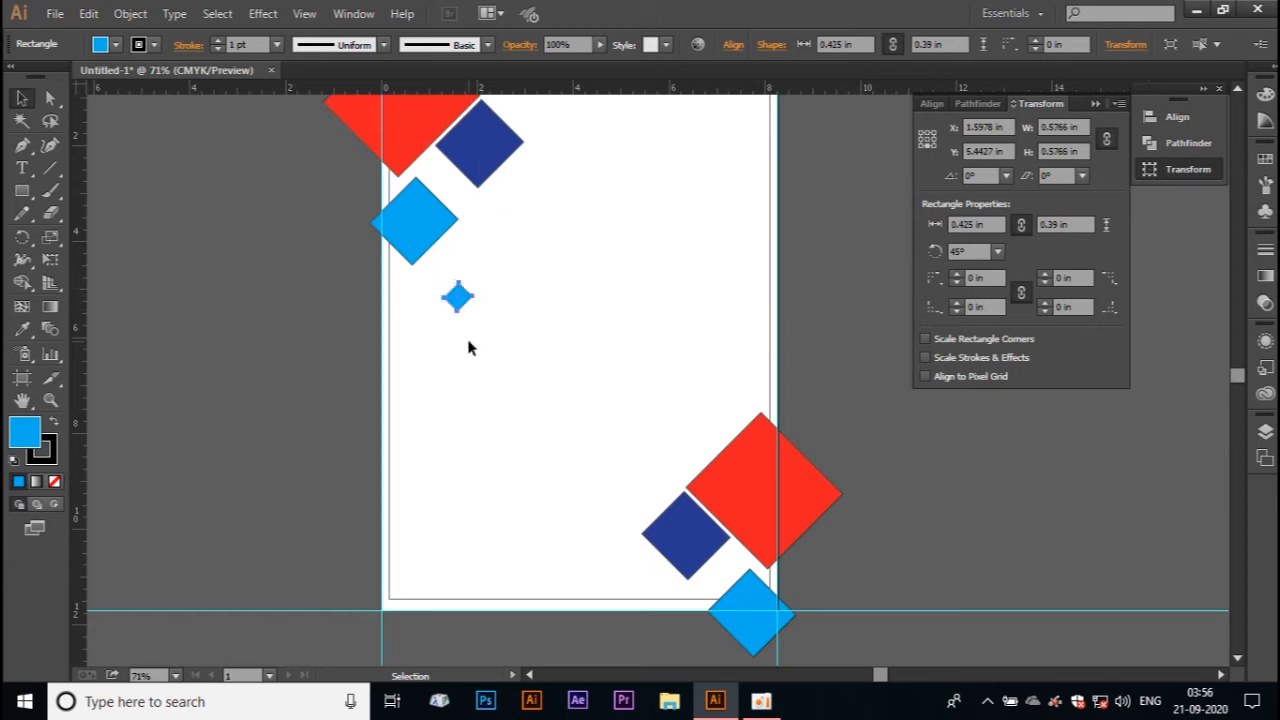
left_click(465, 313)
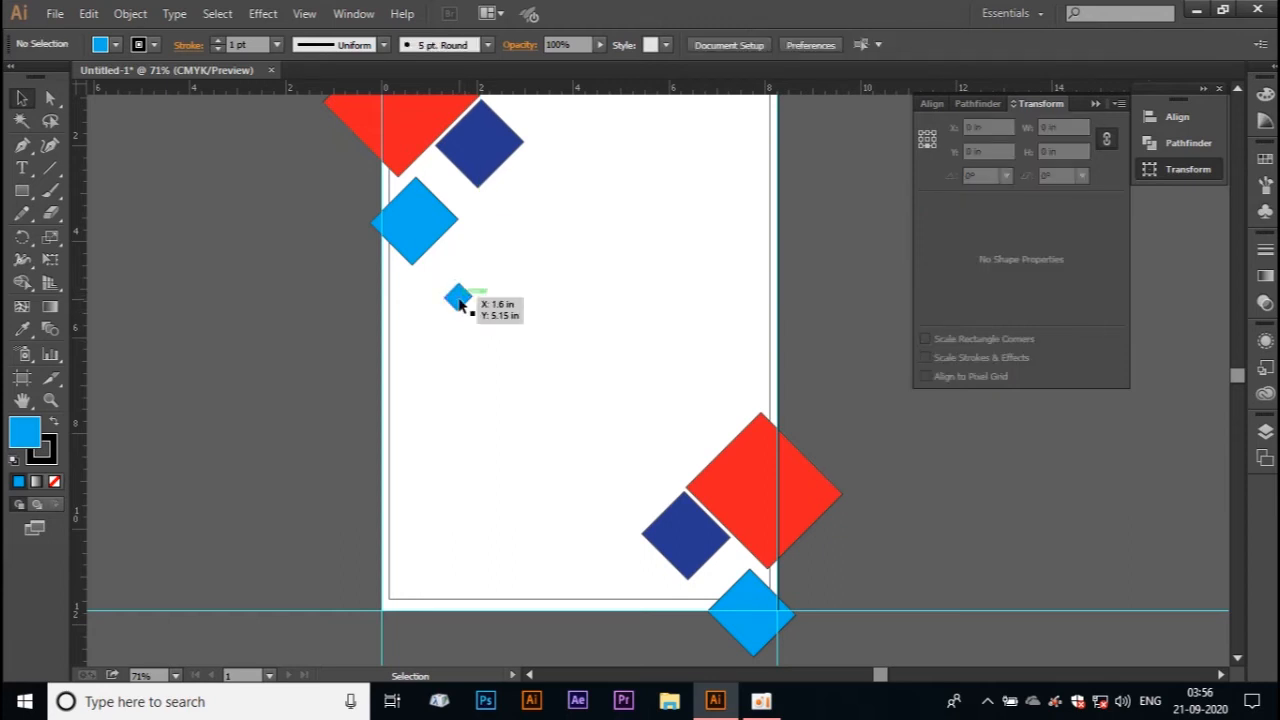
Step: Remove the stroke from all the shapes by setting it to None
key("ctrl+a")
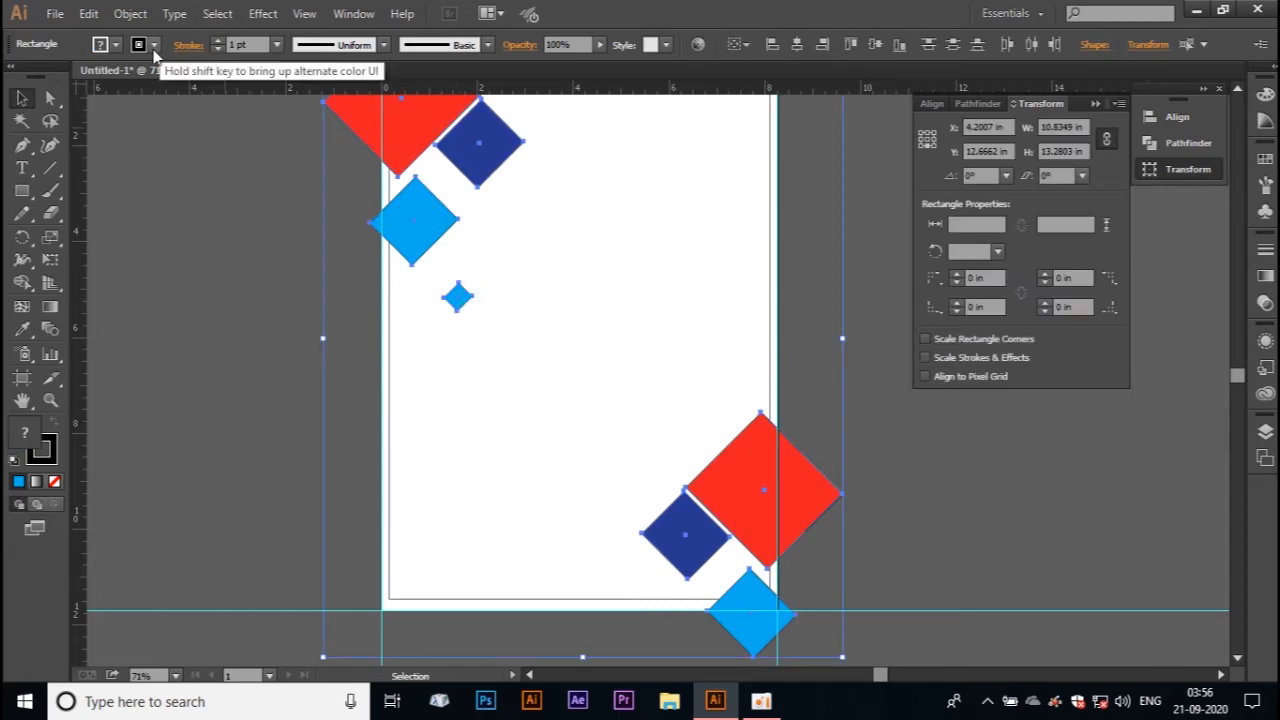
left_click(152, 46)
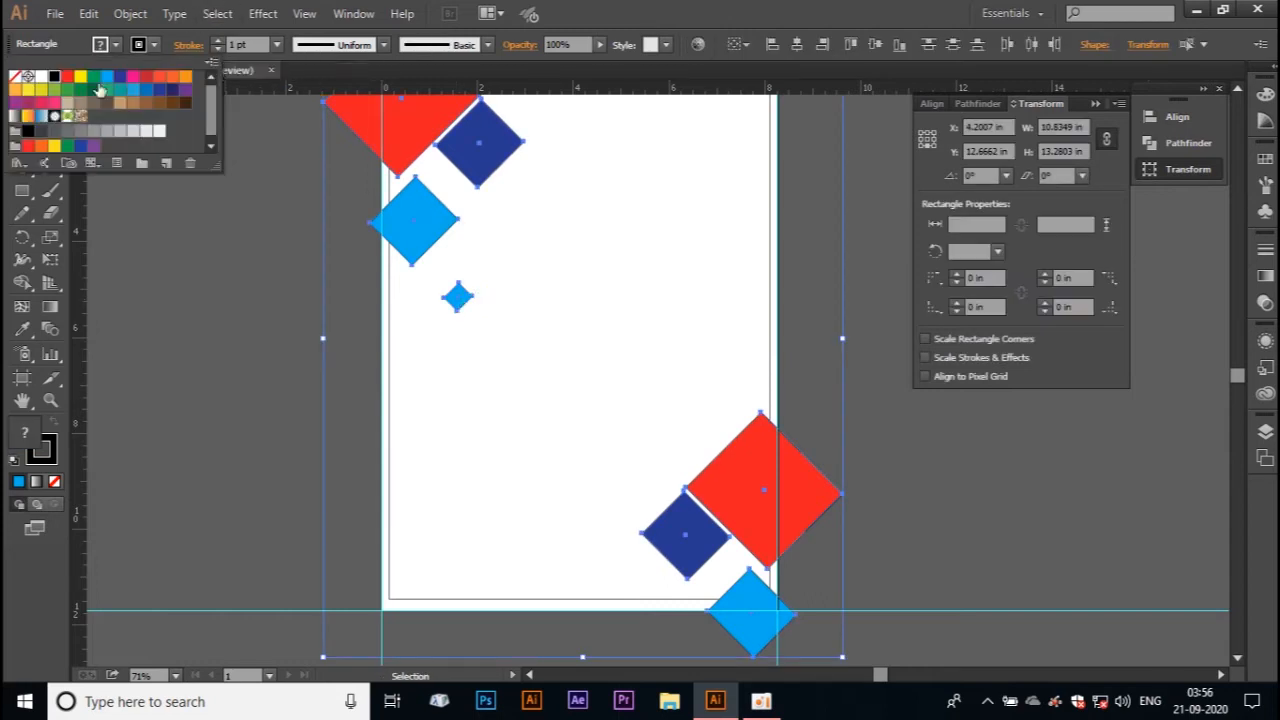
left_click(17, 82)
left_click(237, 274)
left_click(191, 191)
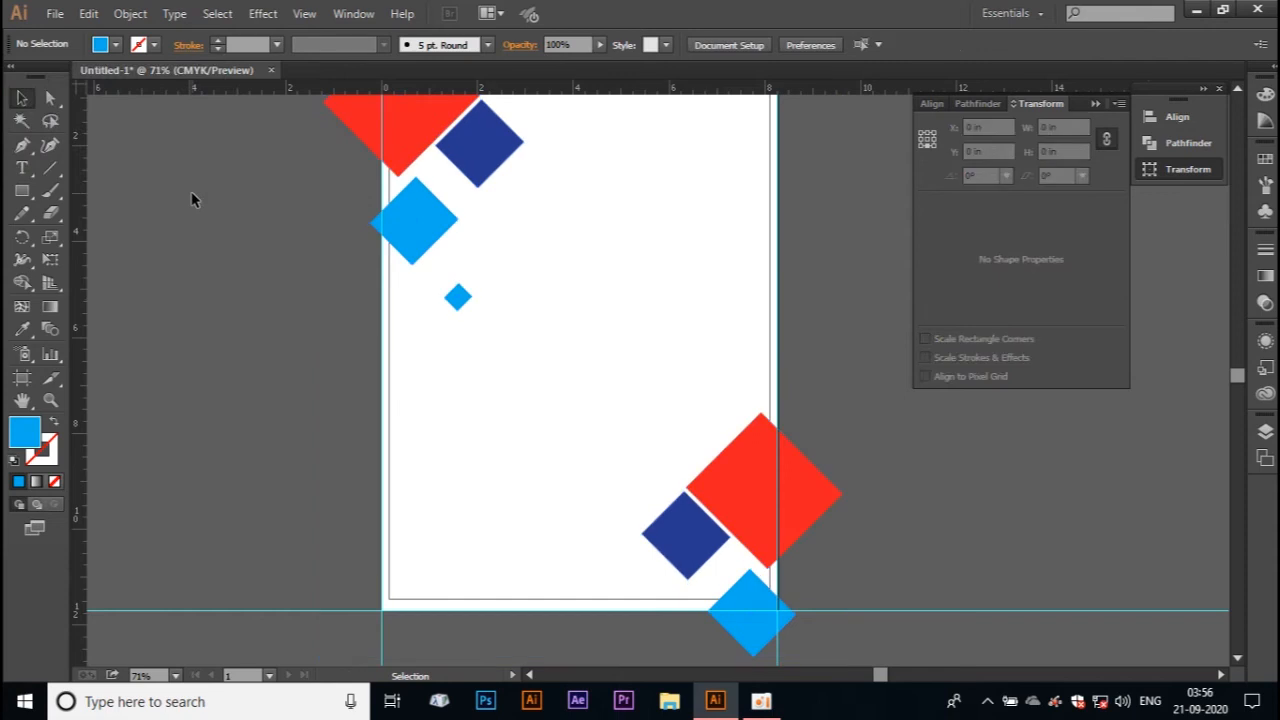
left_click(458, 297)
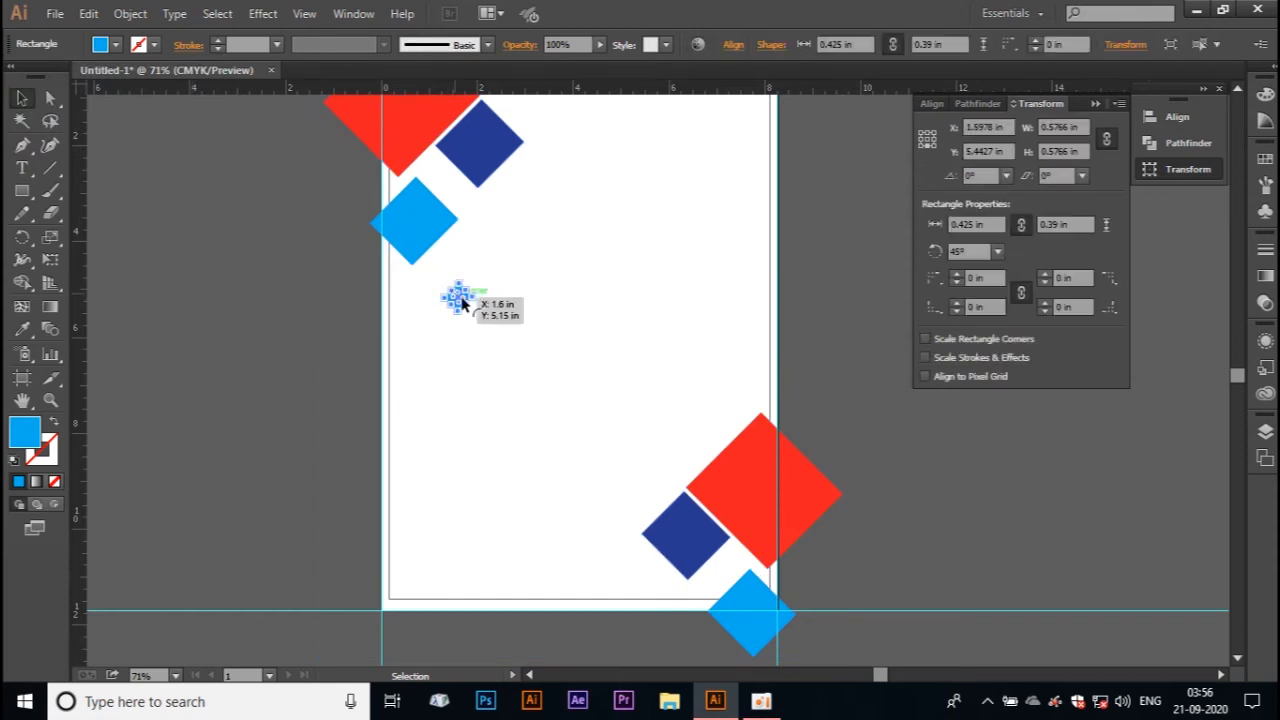
left_click(532, 320)
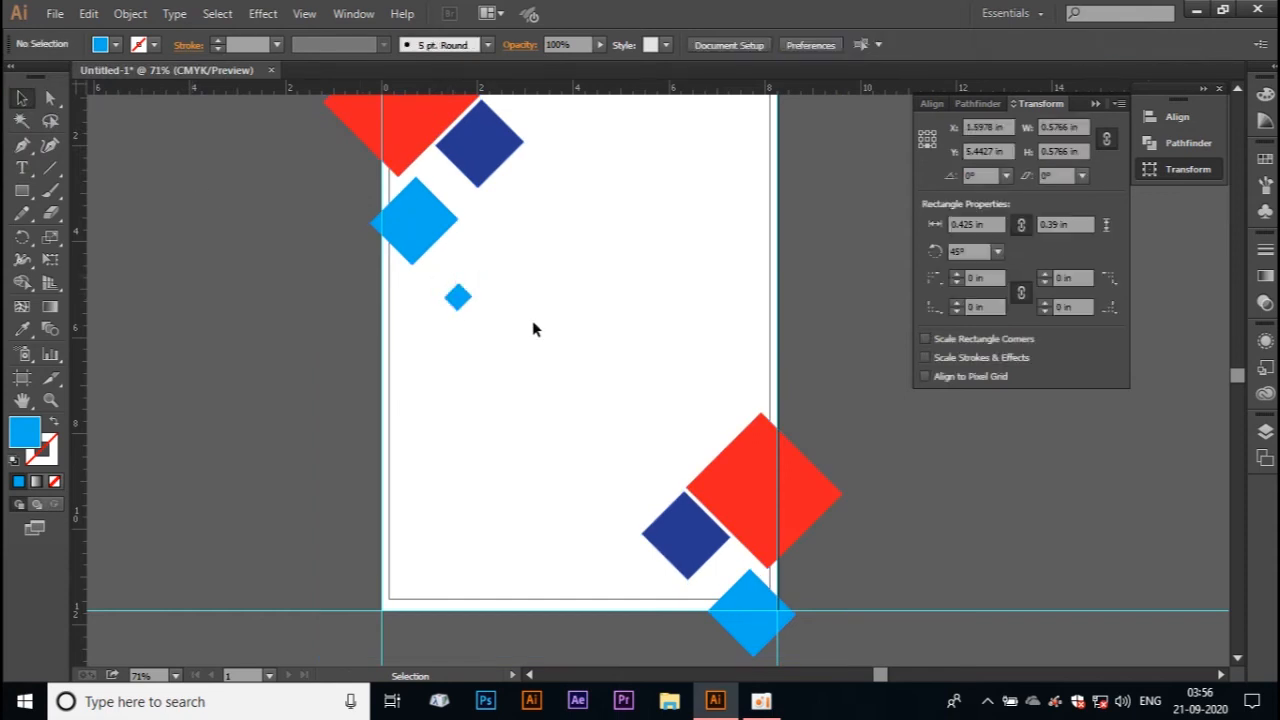
left_click(462, 299)
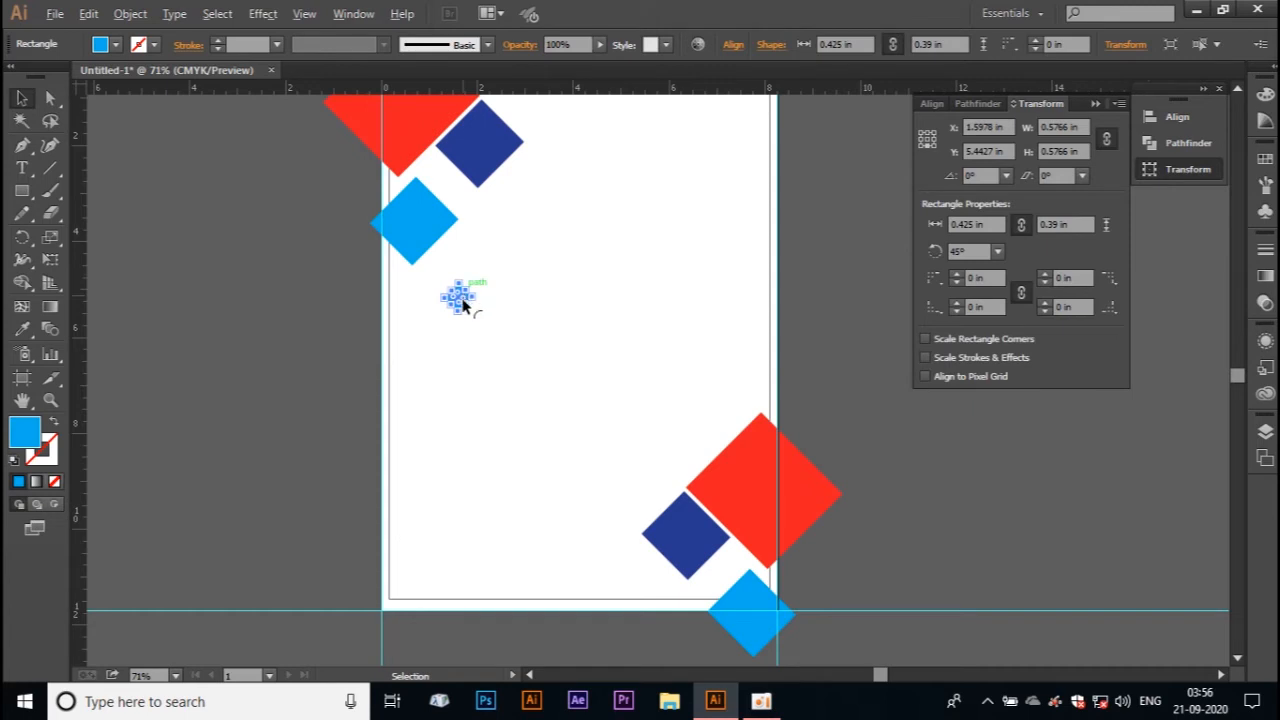
left_click_drag(463, 300, 458, 297)
left_click(497, 235)
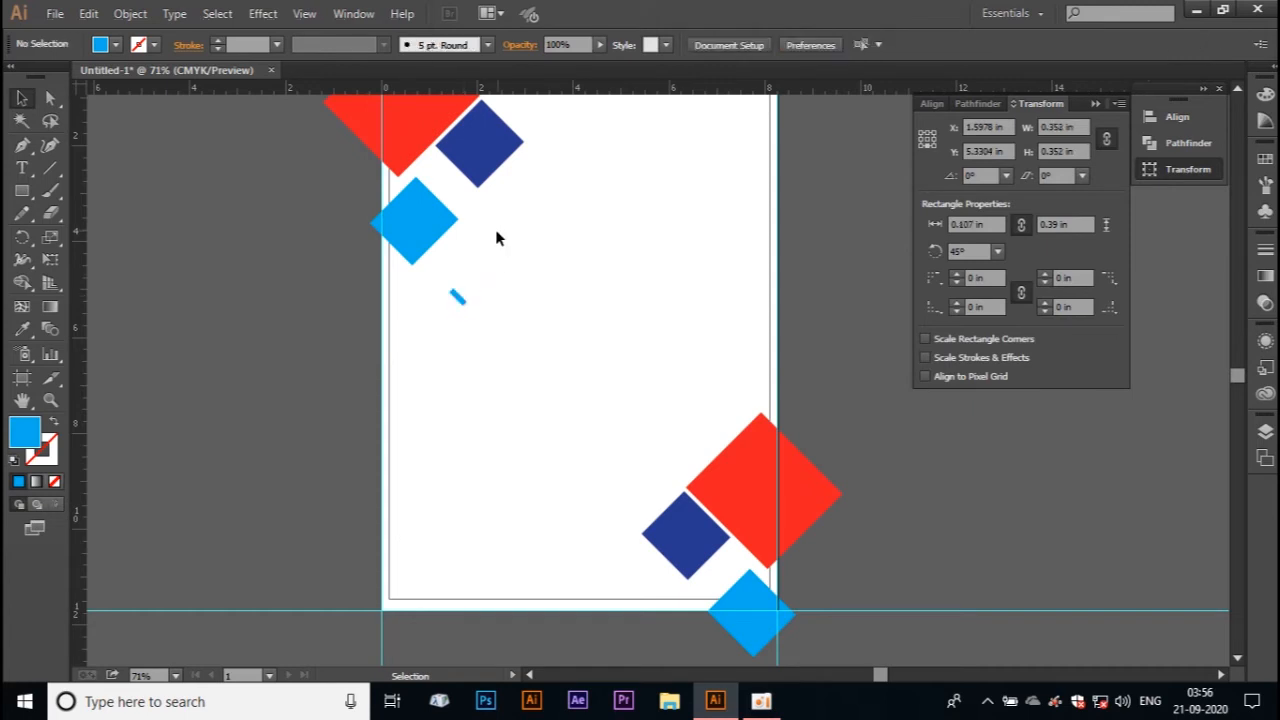
key("ctrl+z")
left_click(497, 258)
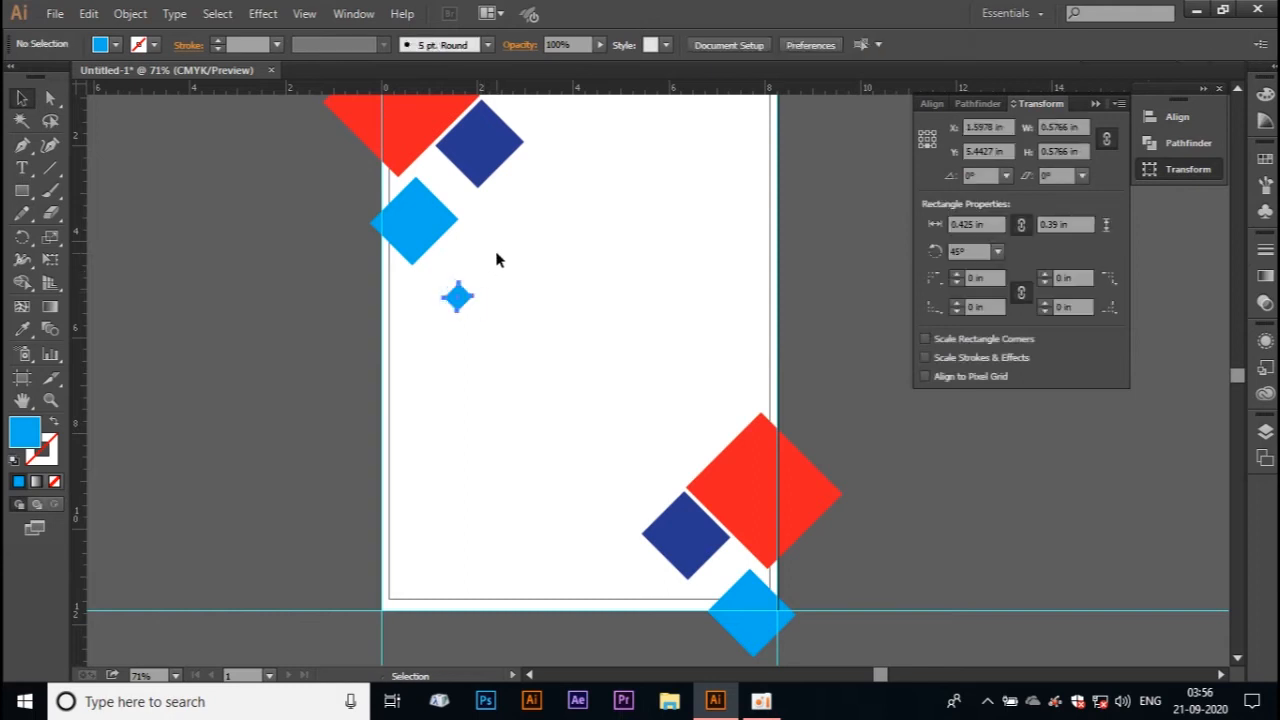
Step: Copy the small light blue diamond once below itself and twice beside the lower-right group of large diamonds
left_click_drag(452, 305, 436, 388)
left_click(486, 349)
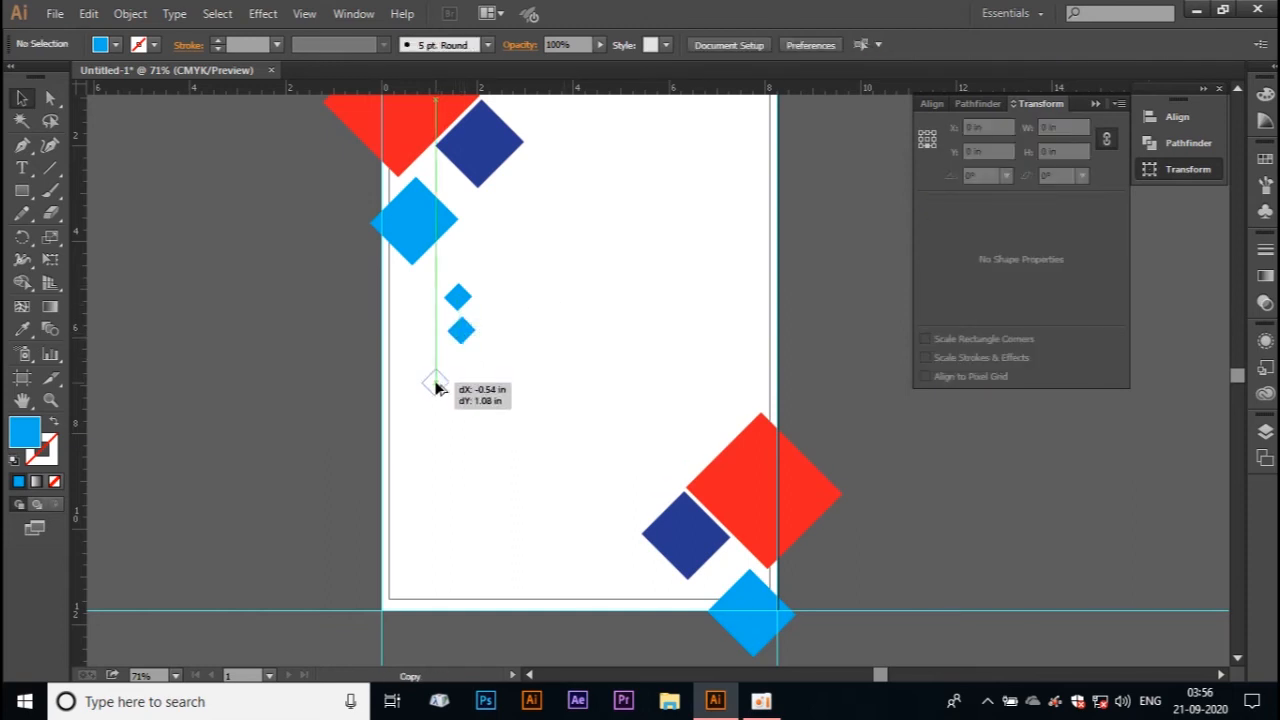
left_click_drag(436, 388, 643, 467)
left_click(612, 528)
left_click(802, 306)
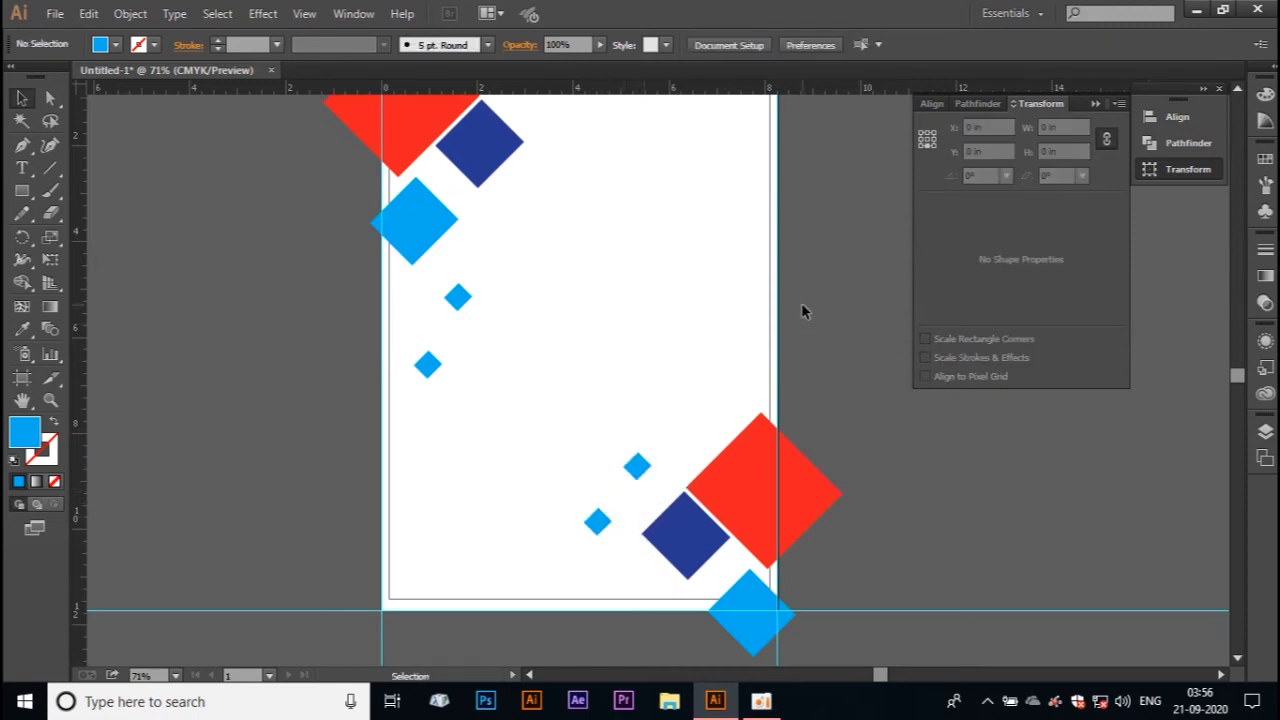
Step: Draw a light blue rectangle about 2.87 by 3.25 in inside the margin frame's upper-right corner
key("ctrl+minus")
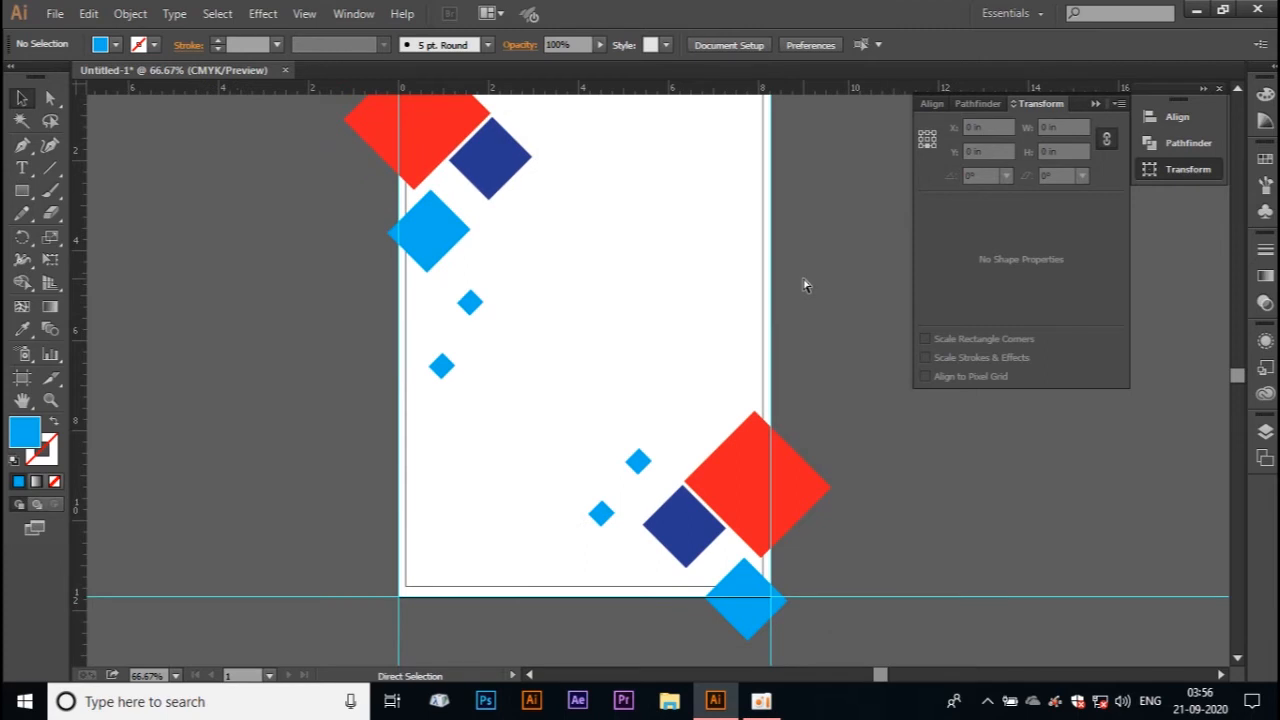
key("ctrl+minus")
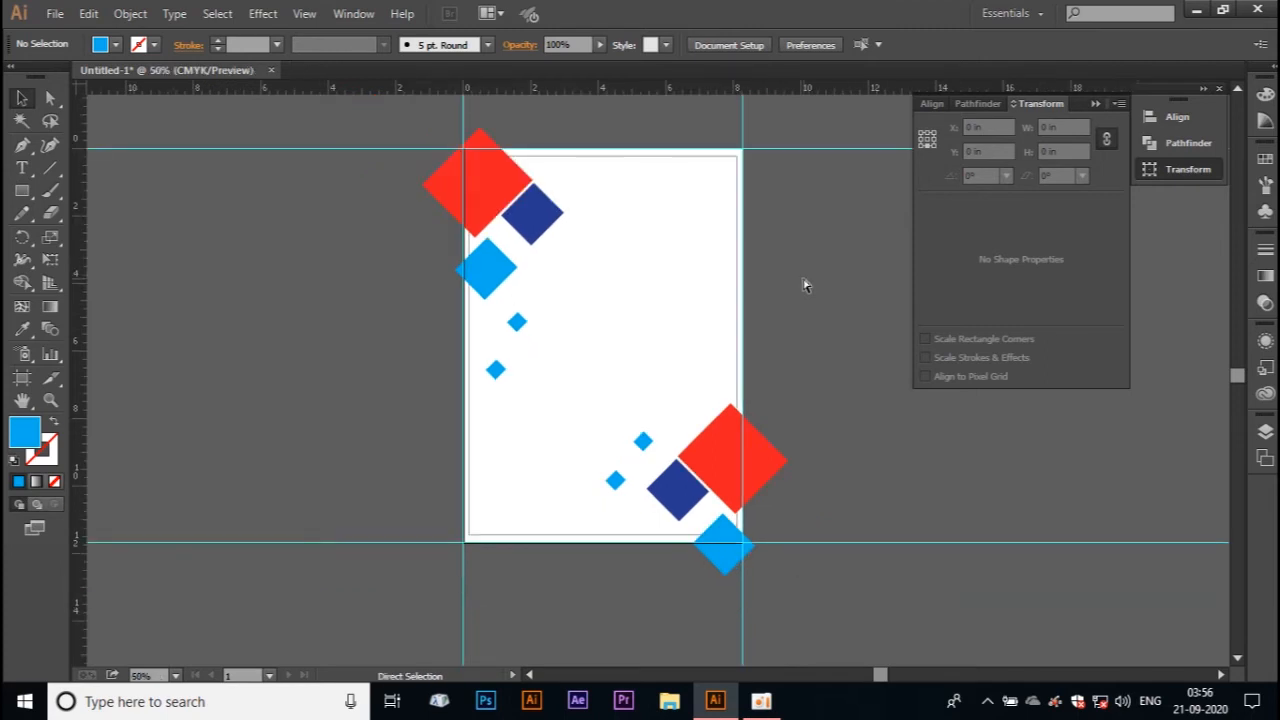
key("ctrl+plus")
key("ctrl+plus")
left_click_drag(797, 240, 698, 449)
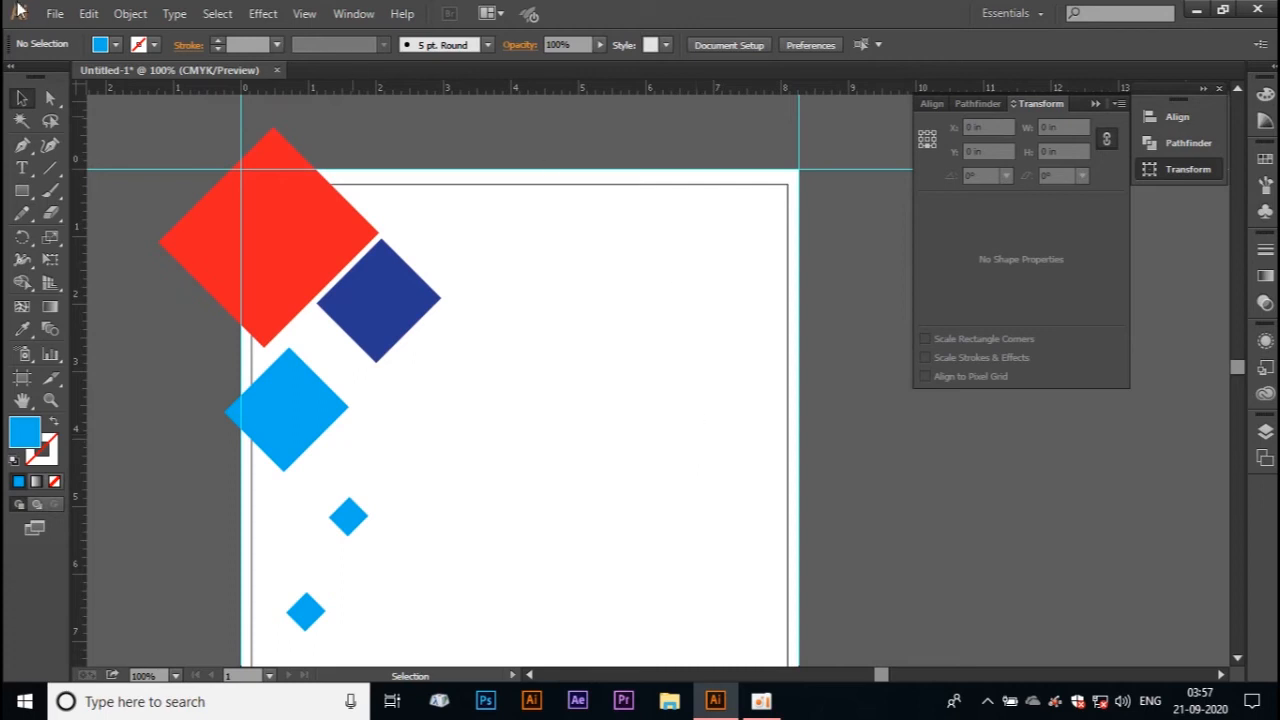
left_click(22, 190)
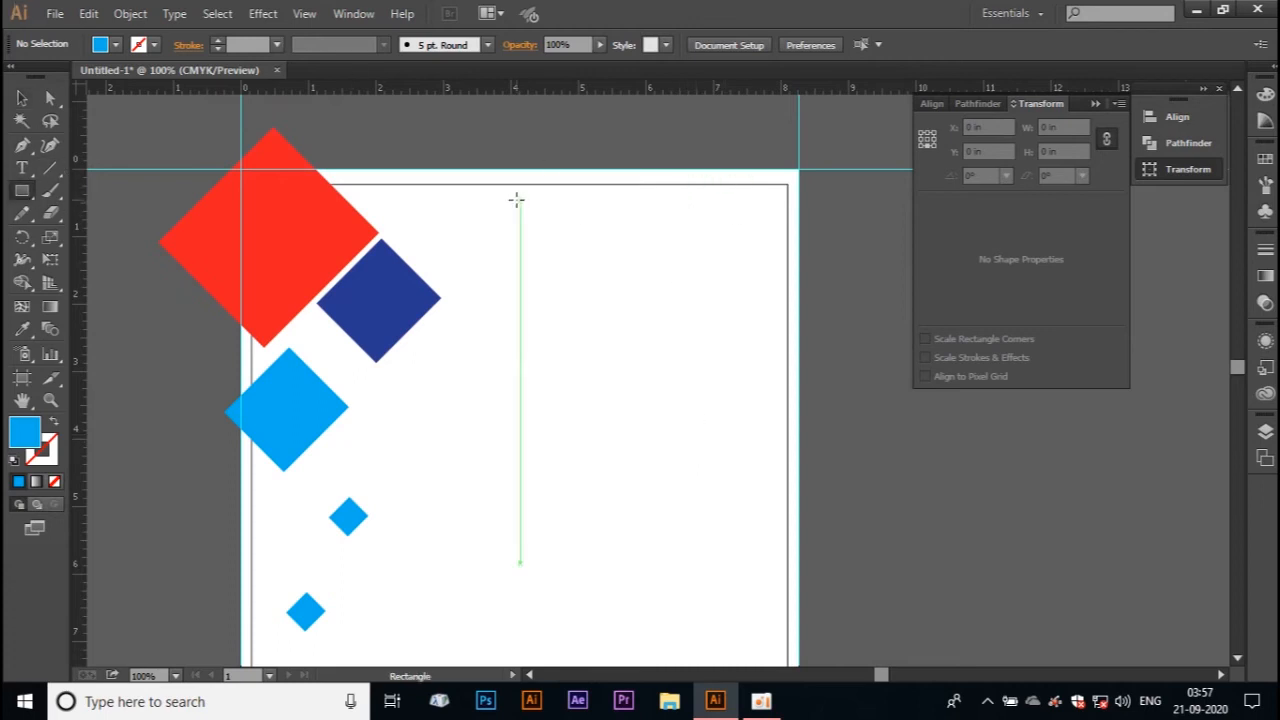
left_click_drag(594, 190, 787, 409)
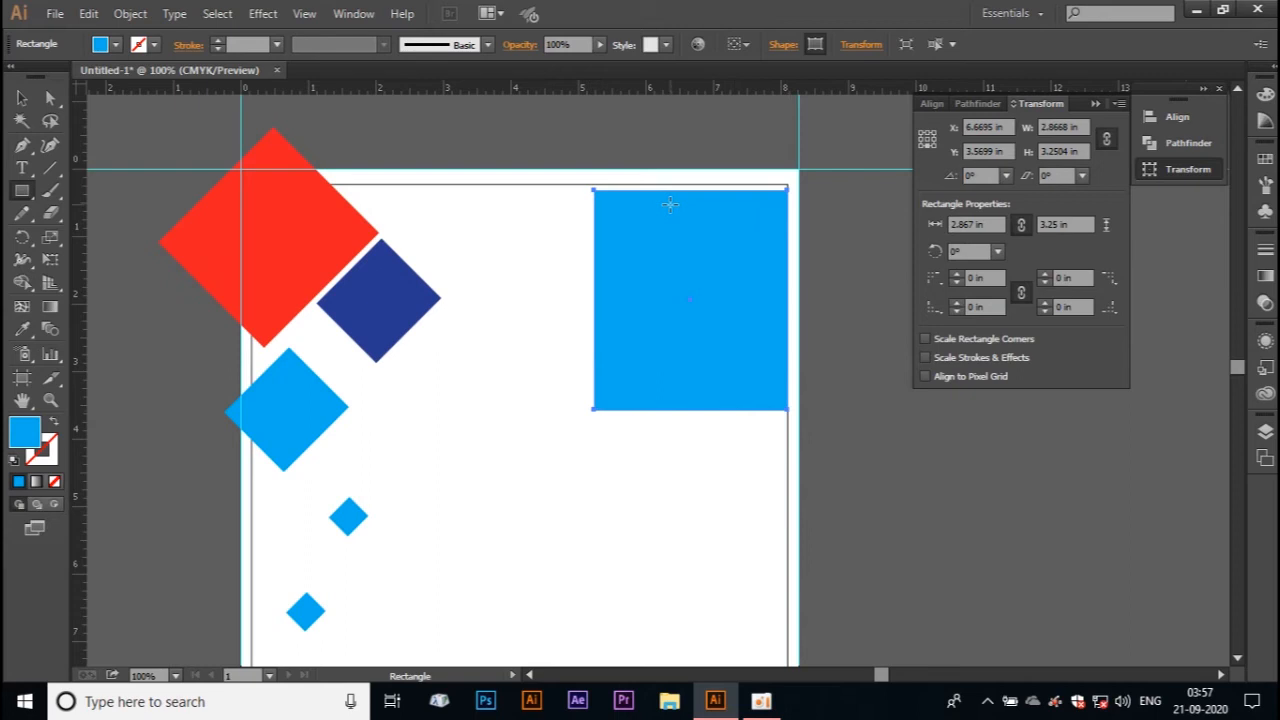
Step: Narrow the rectangle to about 0.56 in and tilt it about 18° across the artboard's right edge near the top
left_click(21, 98)
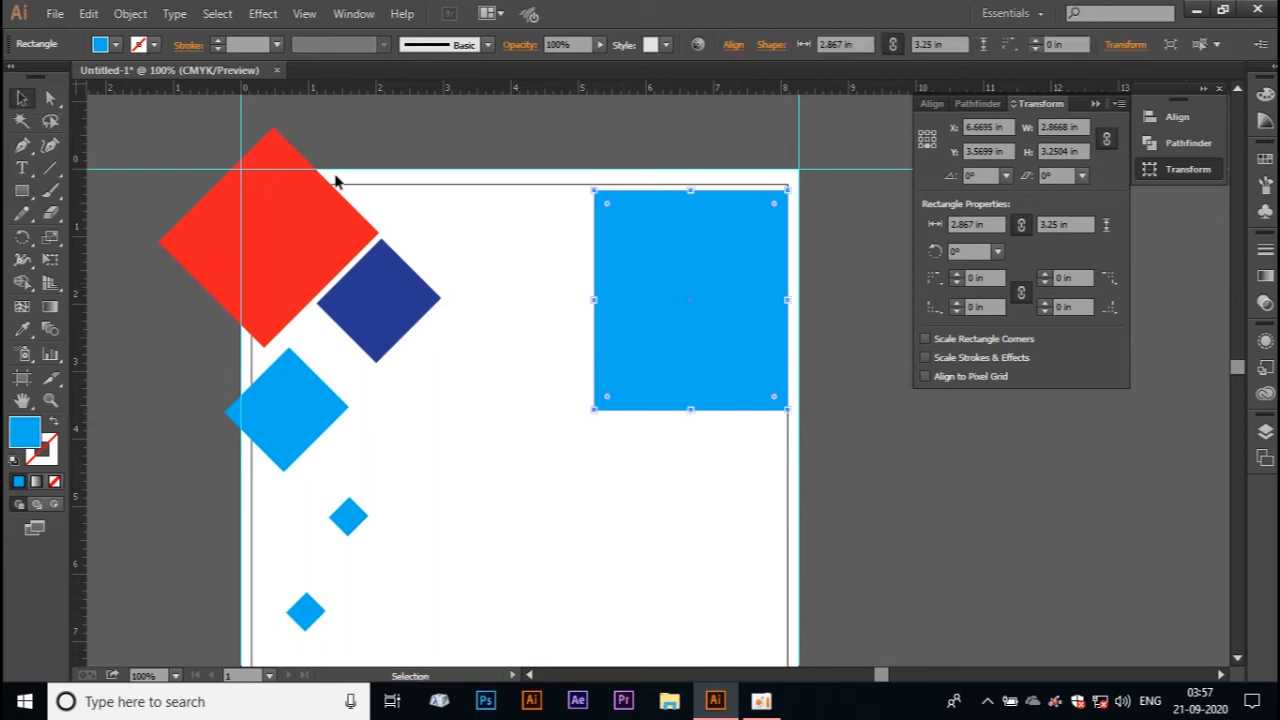
left_click_drag(591, 300, 750, 297)
left_click_drag(775, 235, 771, 176)
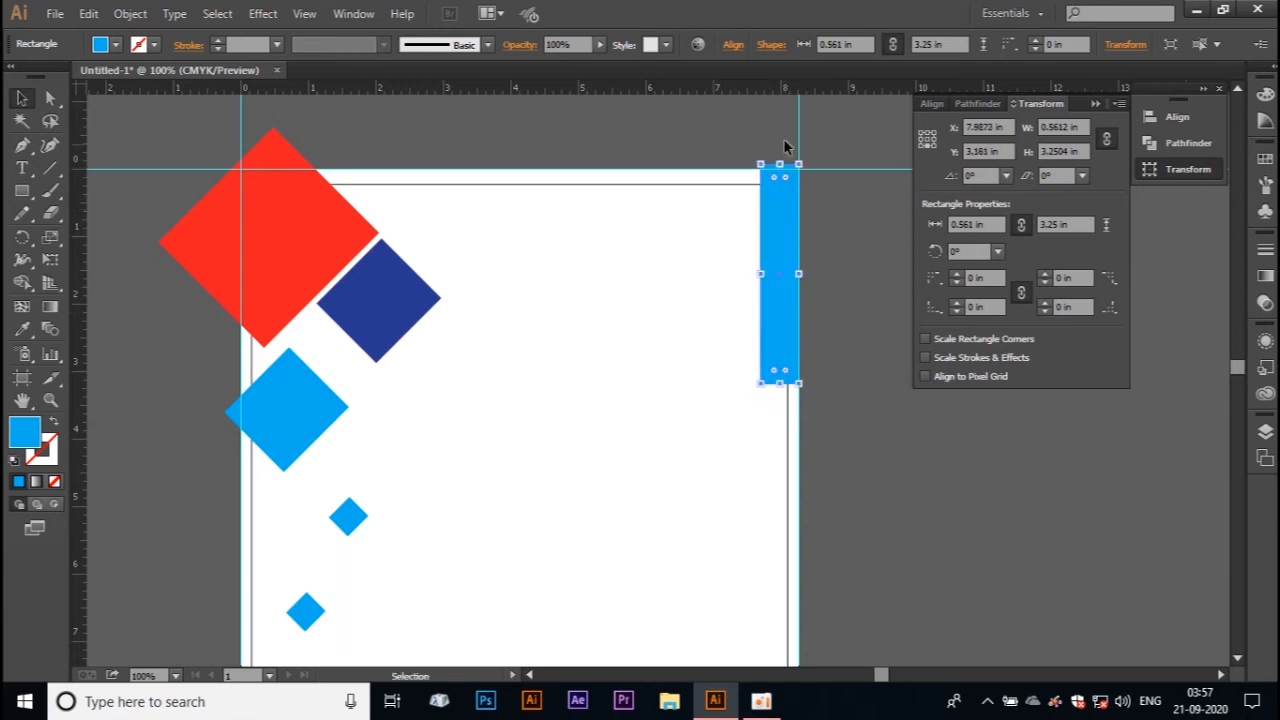
left_click_drag(806, 160, 765, 162)
mouse_move(773, 224)
left_mouse_down()
mouse_move(728, 212)
mouse_move(766, 228)
mouse_move(774, 209)
left_mouse_up()
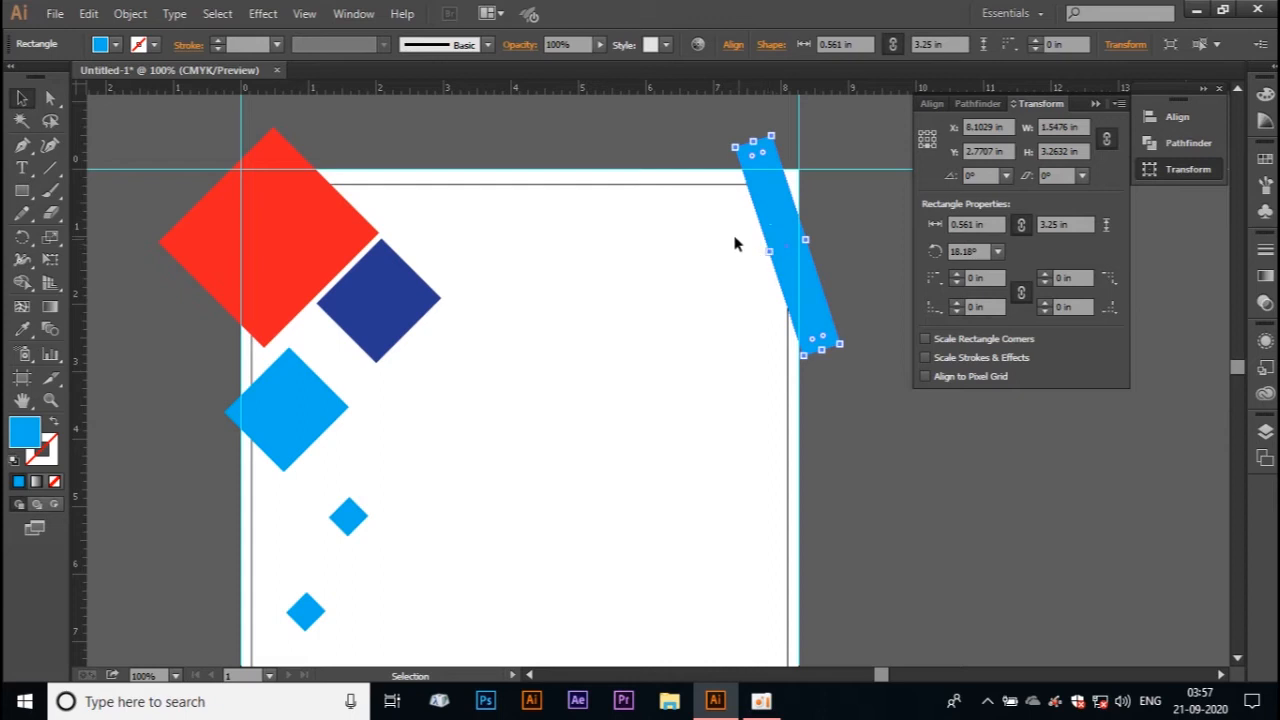
Step: Round the tilted bar's two upper corners fully, about 0.28 in, and move the bar down just below the artboard's top edge
left_click(53, 102)
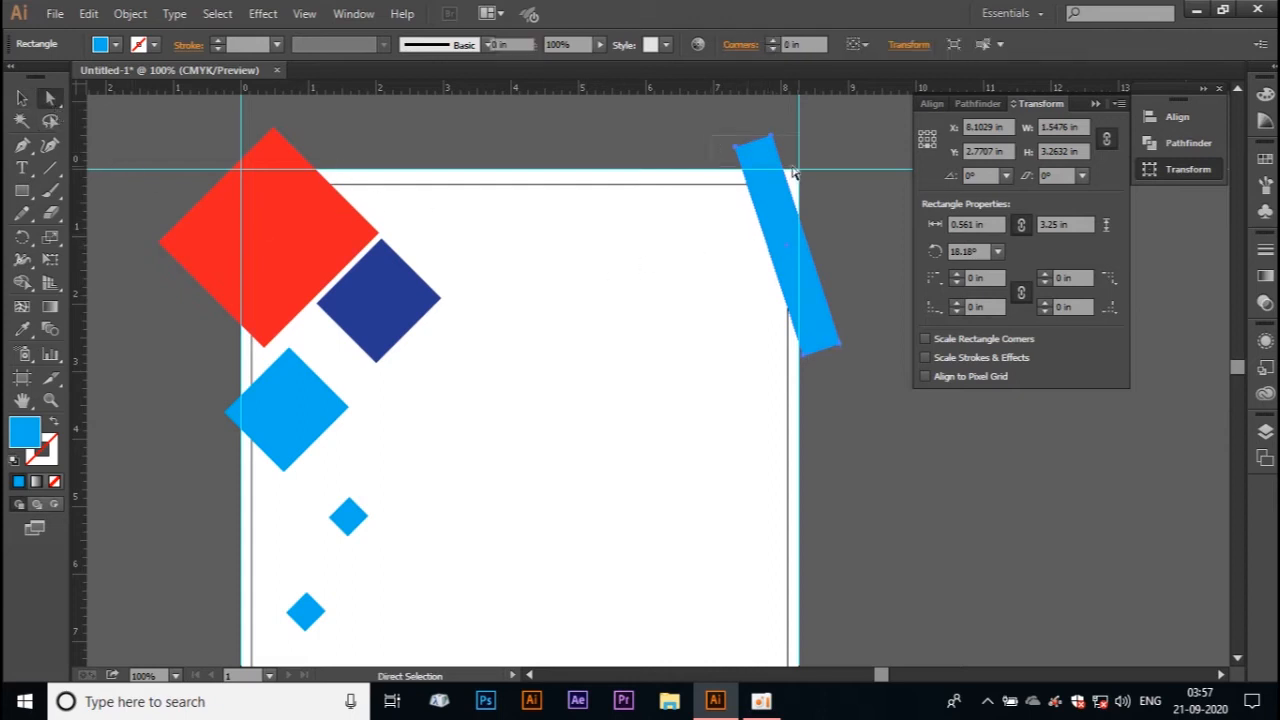
left_click(757, 150)
left_click_drag(757, 152, 786, 246)
left_click(837, 114)
left_click(758, 117)
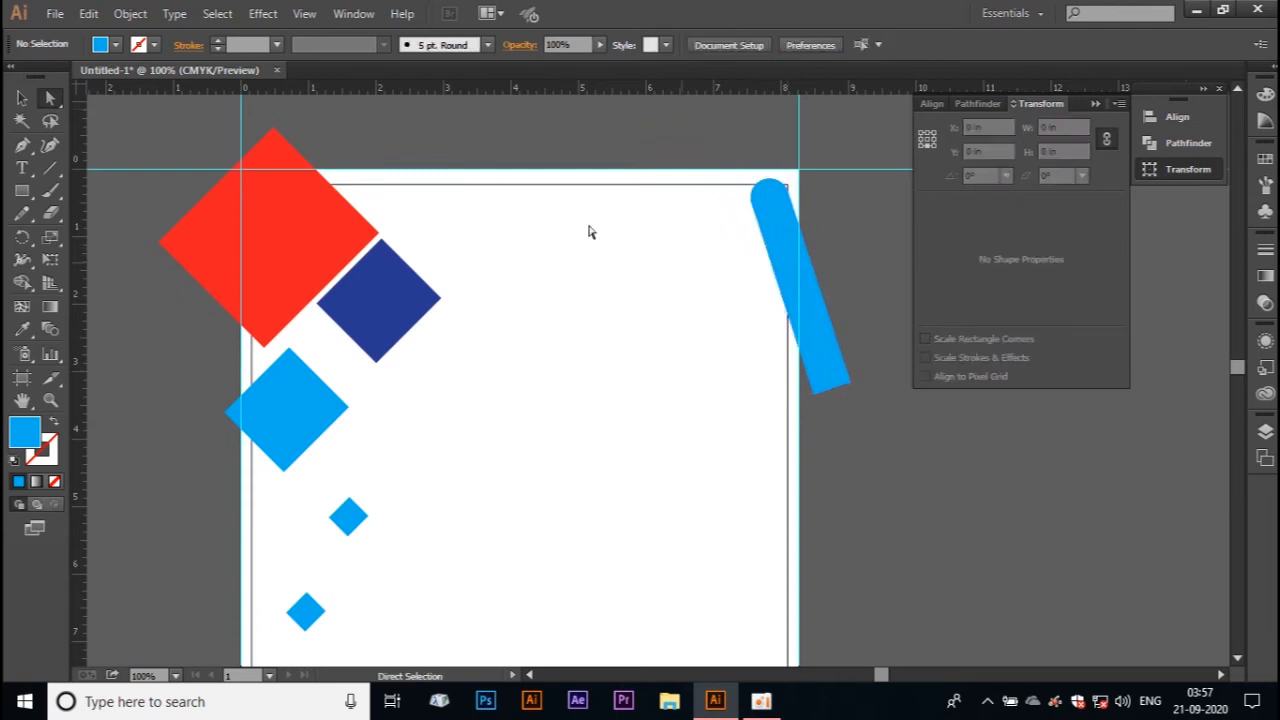
Step: Copy the tilted bar to the artboard's bottom-left corner
left_click(18, 100)
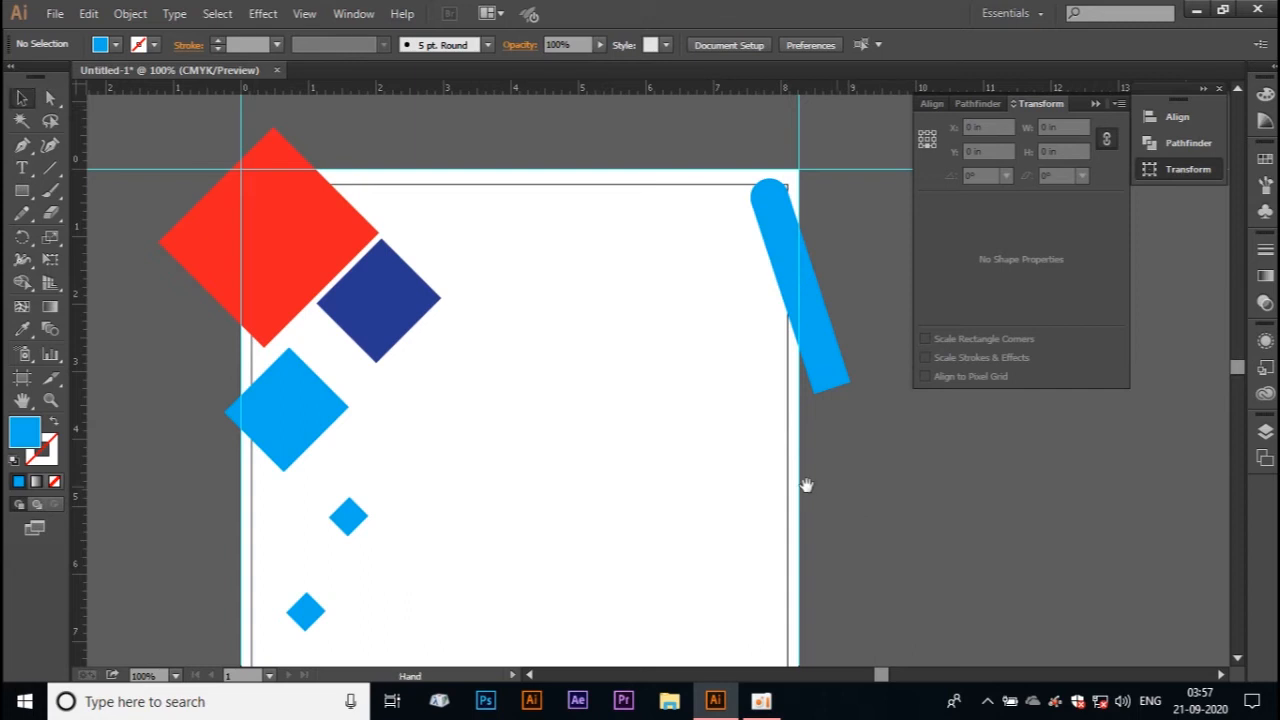
scroll(649, 363, "down", 5)
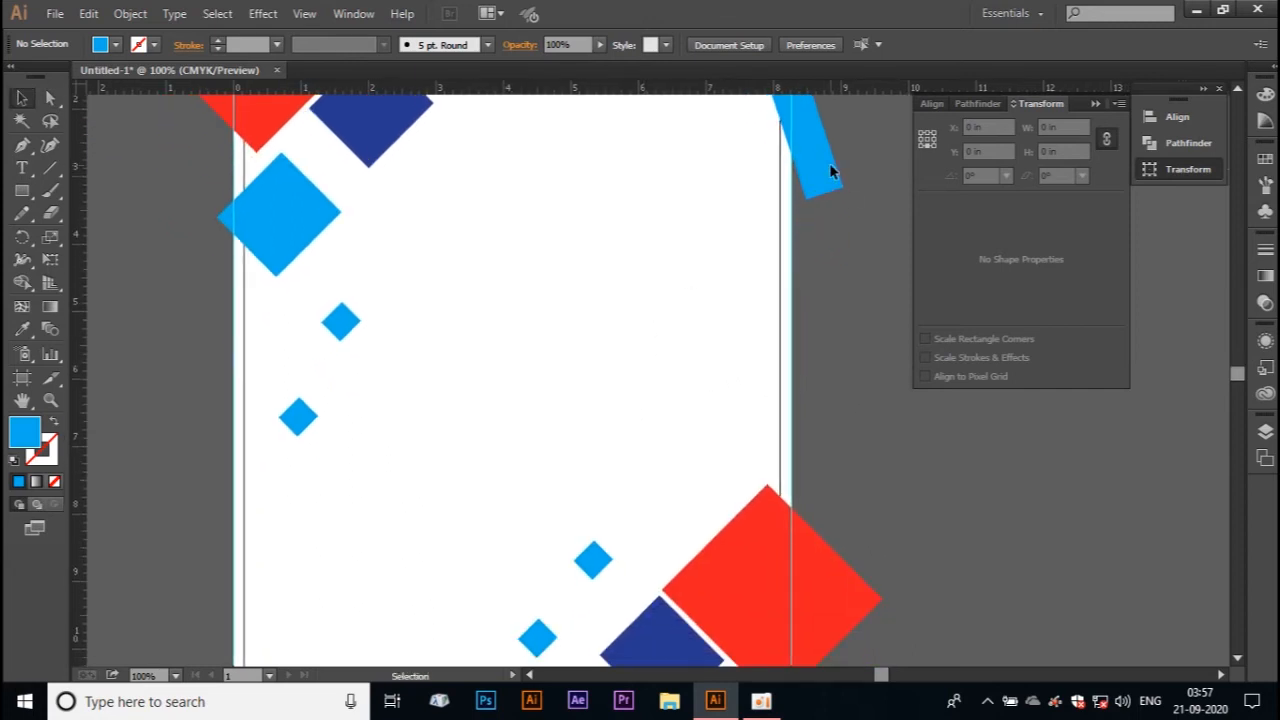
left_click_drag(830, 172, 270, 636)
left_click_drag(343, 543, 471, 257)
left_click_drag(368, 318, 387, 467)
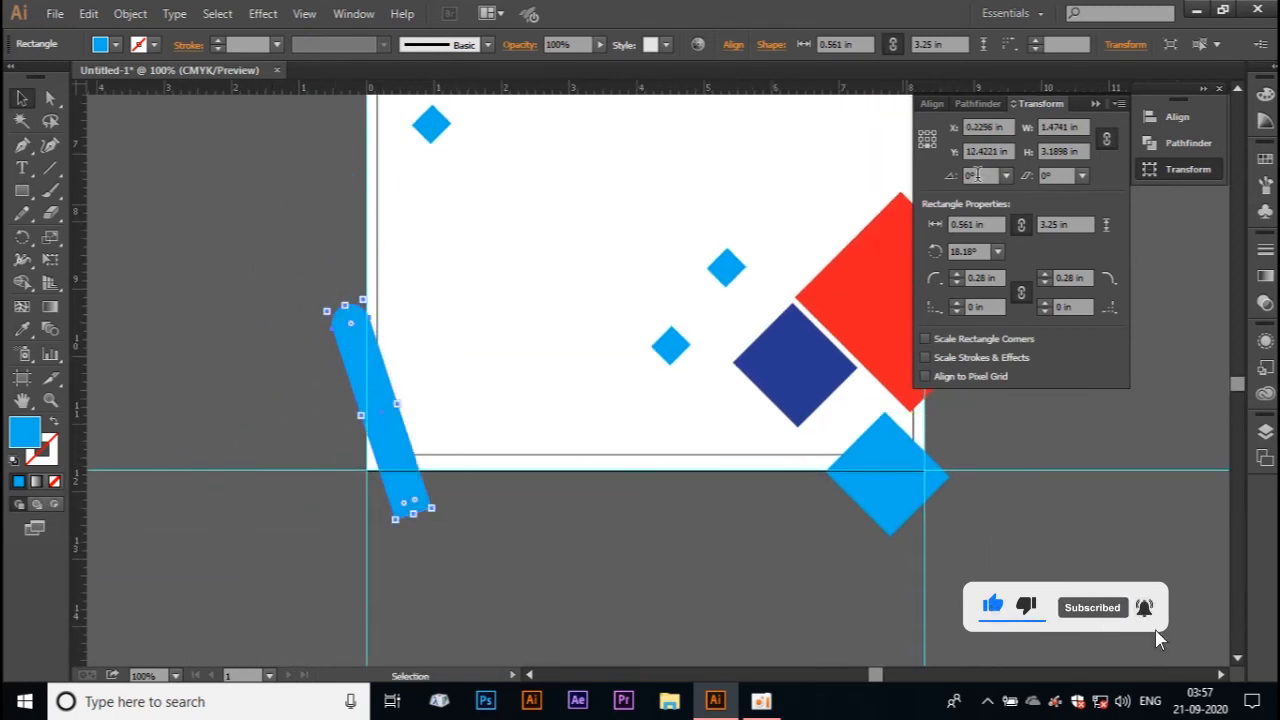
Step: Flip the copied bar horizontally and vertically, and set its rounded end at the artboard's bottom-left corner
left_click(1120, 103)
left_click(1037, 157)
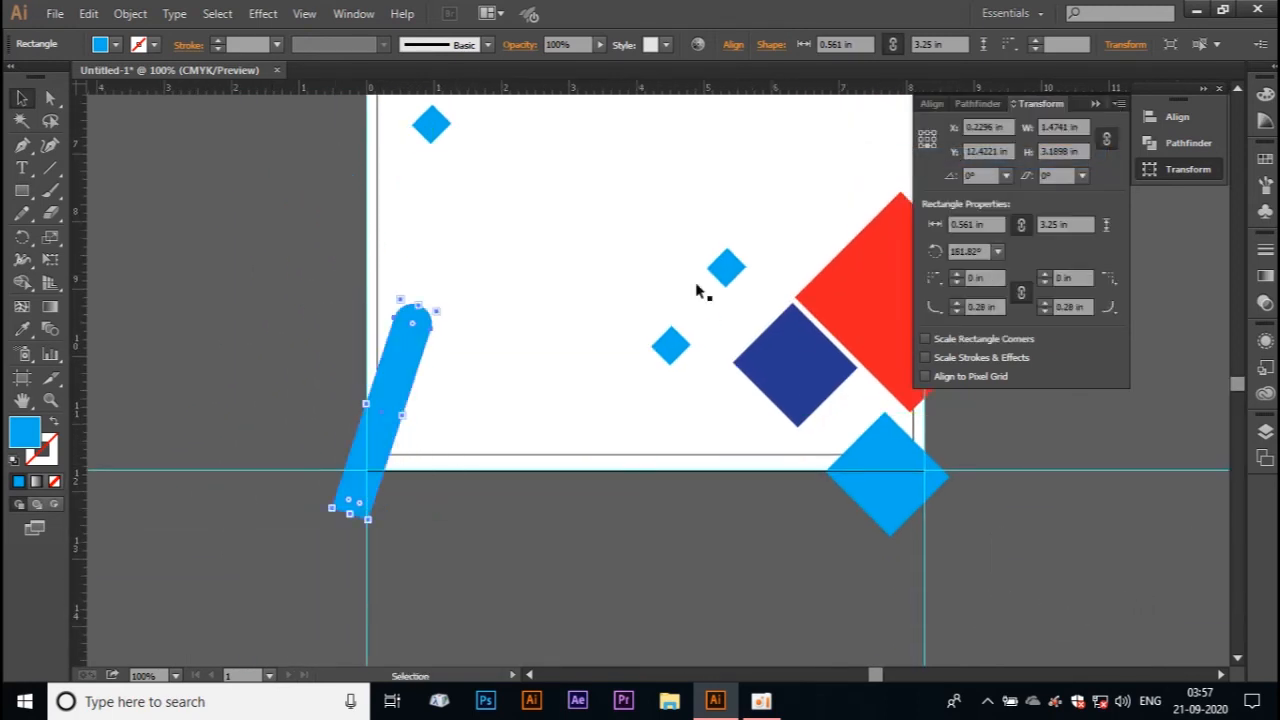
left_click(1119, 103)
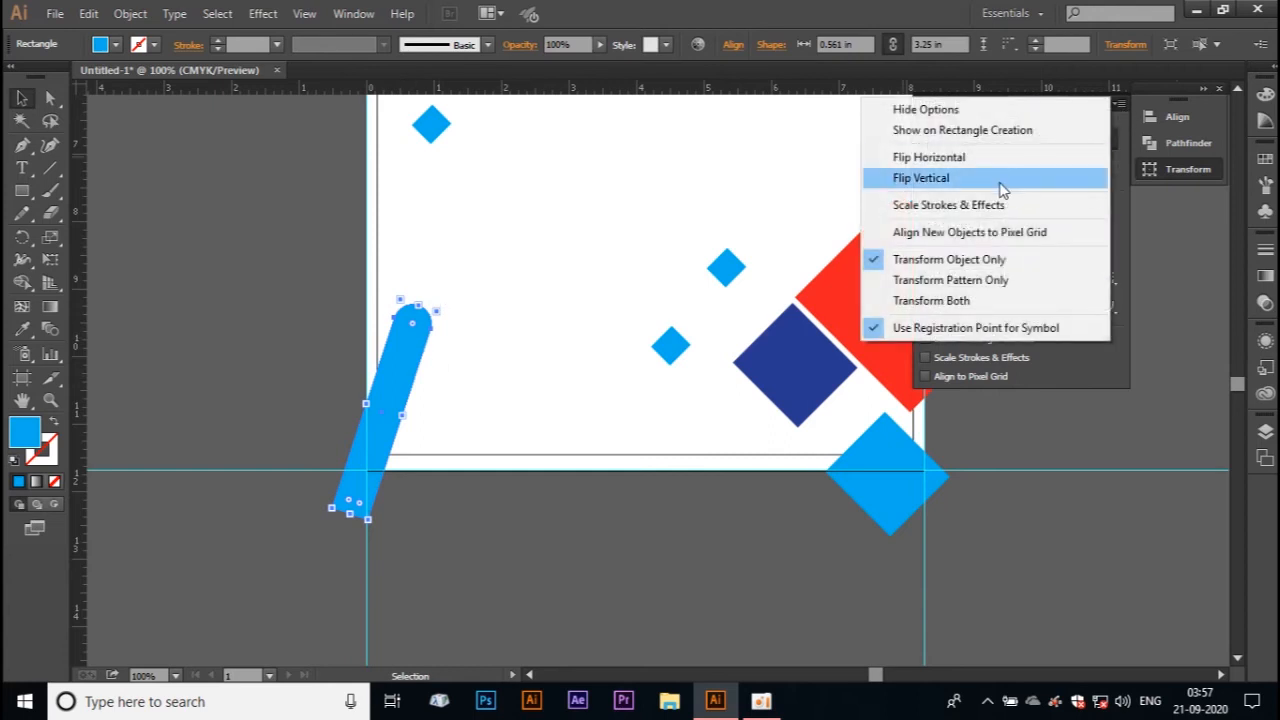
left_click(1002, 178)
left_click_drag(370, 600, 352, 384)
left_click_drag(374, 432, 374, 391)
left_click(432, 567)
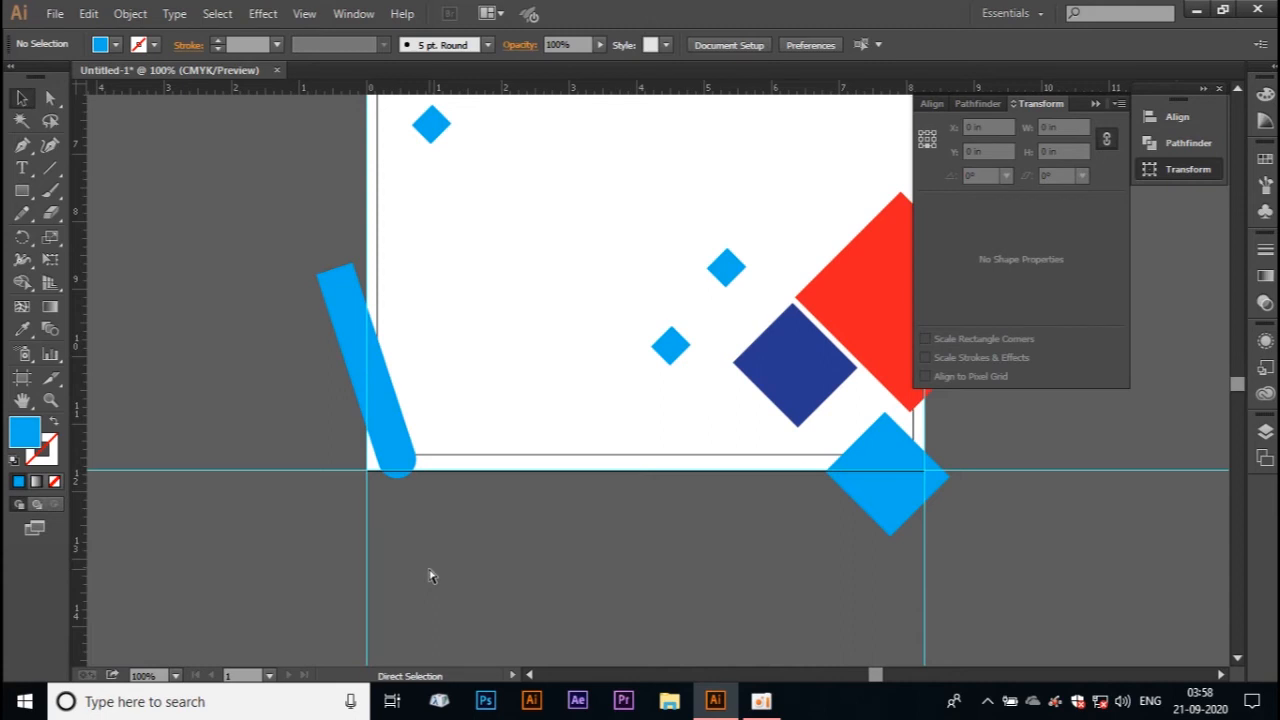
Step: Draw a rectangle about 8.27 by 11.75 in covering the whole artboard from its top-left to its bottom-right guide intersection
key("ctrl+minus")
key("ctrl+minus")
key("ctrl+minus")
left_click_drag(620, 264, 389, 346)
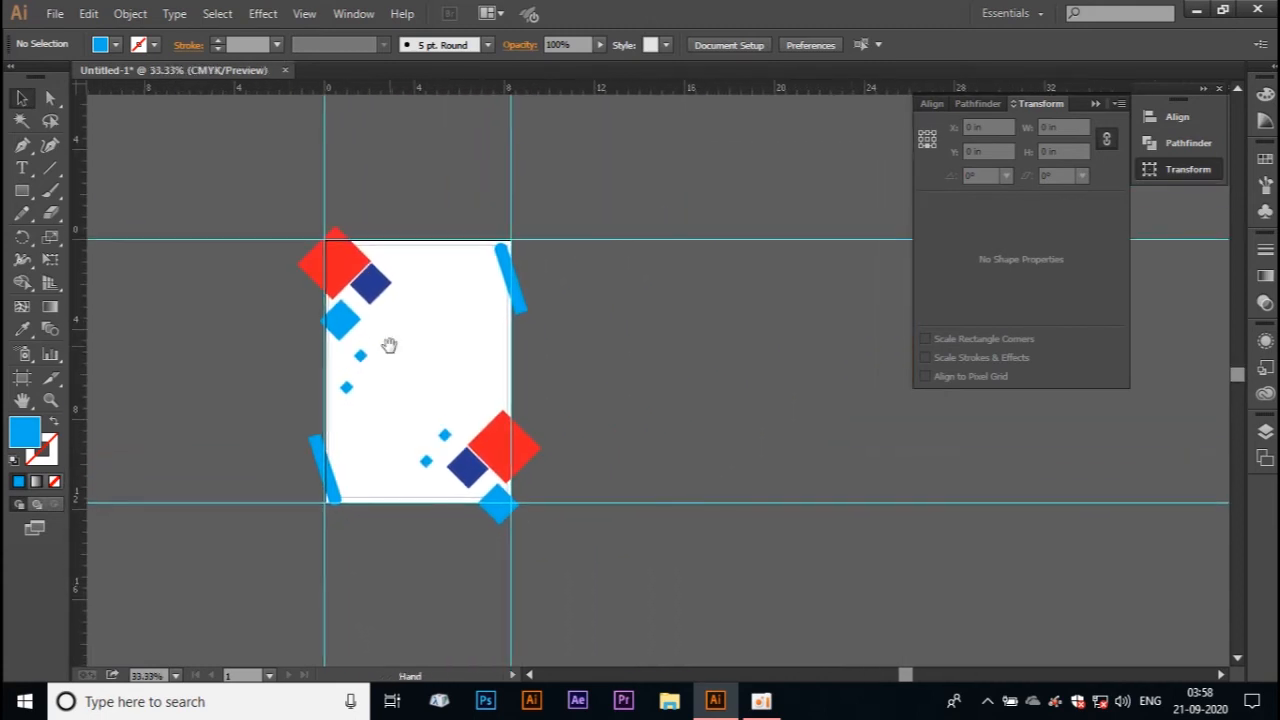
key("ctrl+plus")
key("ctrl+plus")
left_click_drag(324, 356, 595, 357)
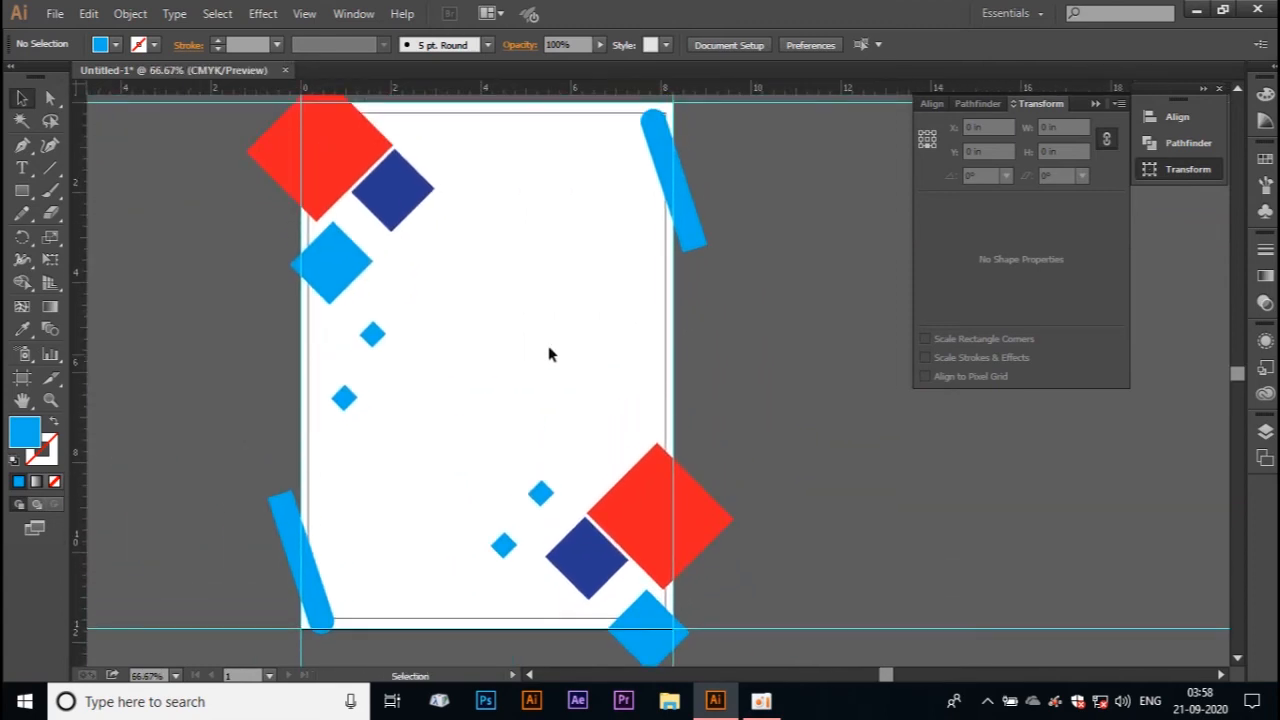
left_click(22, 190)
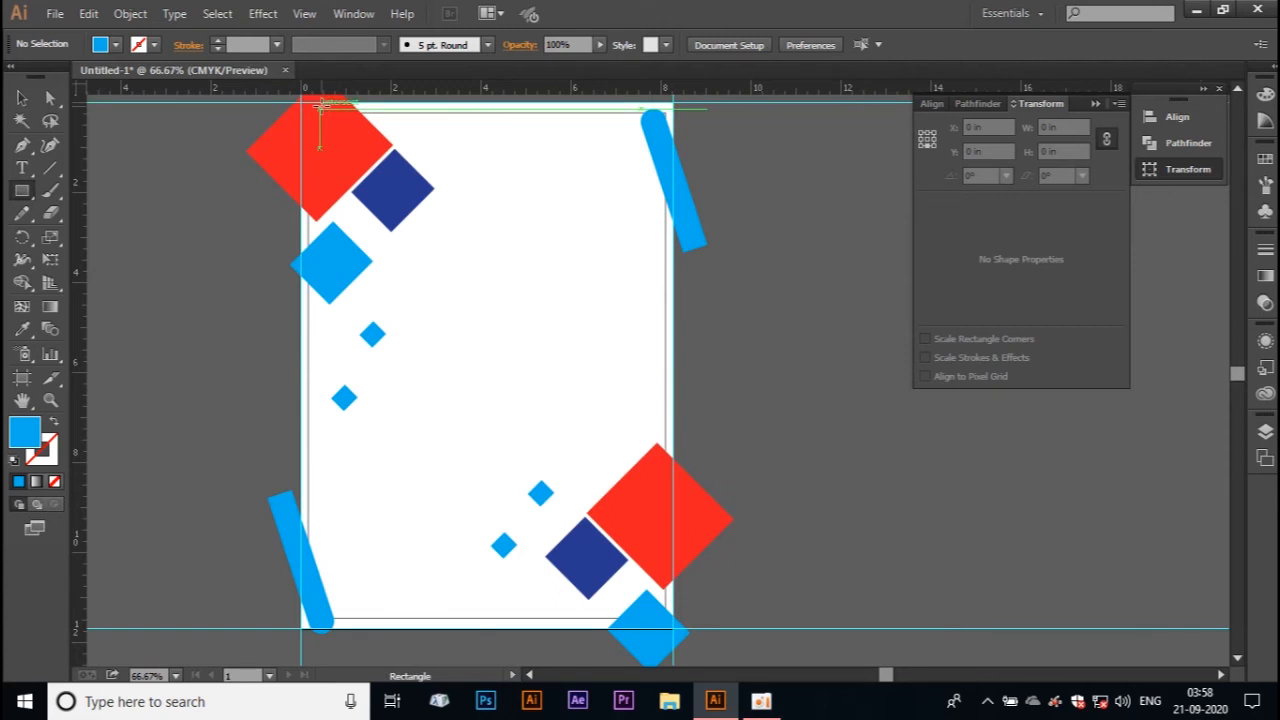
left_click_drag(300, 101, 672, 628)
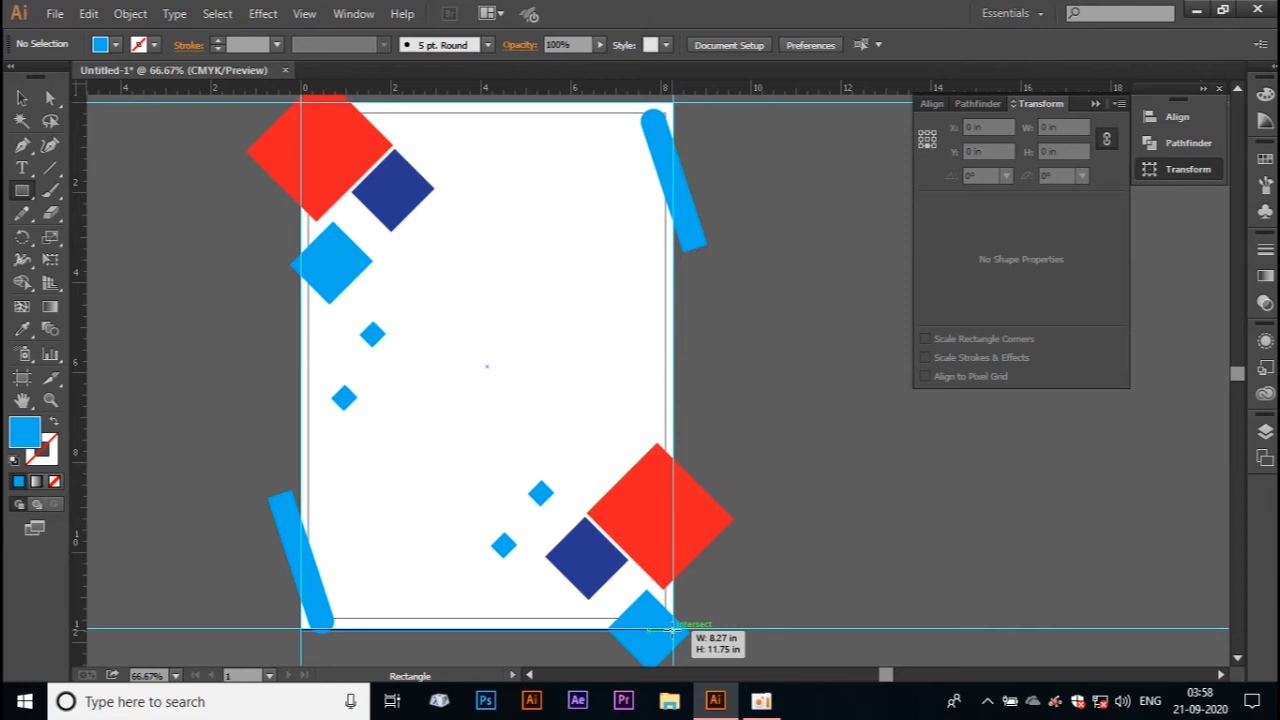
Step: Finish the artboard-sized rectangle and use it as a clipping mask for all the corner diamonds and tilted bars
left_click_drag(672, 628, 673, 627)
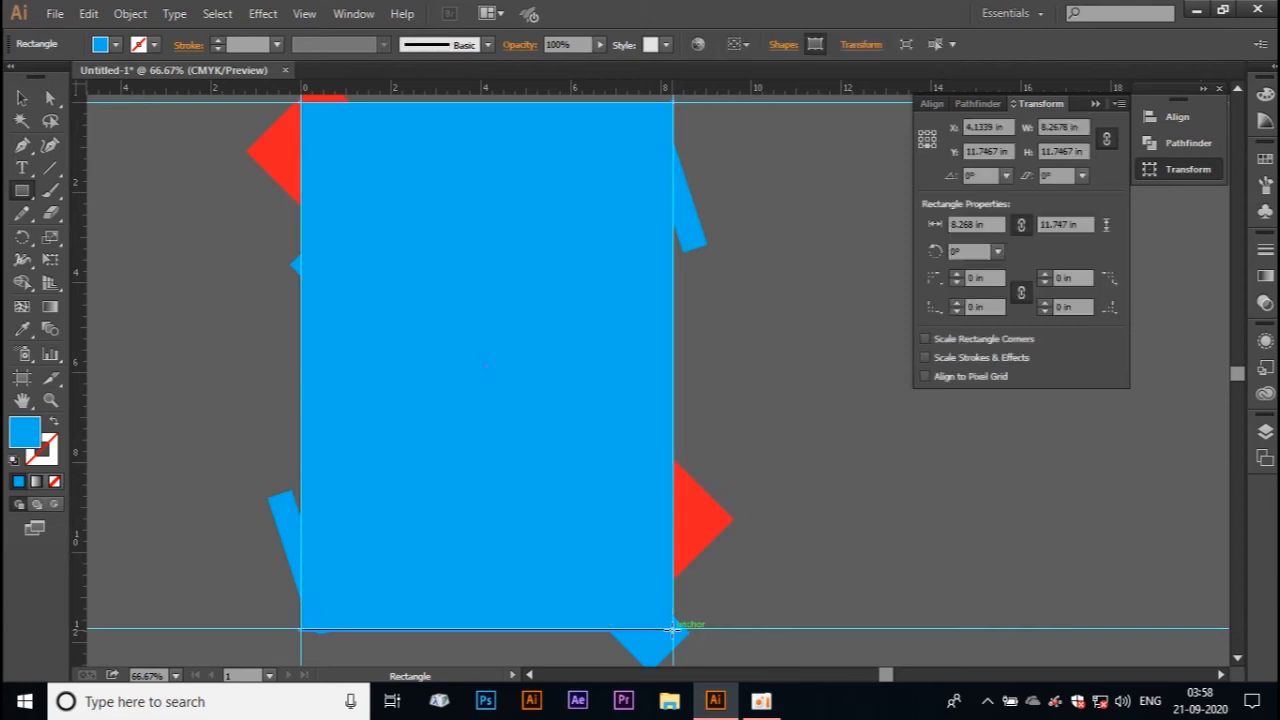
key("ctrl+a")
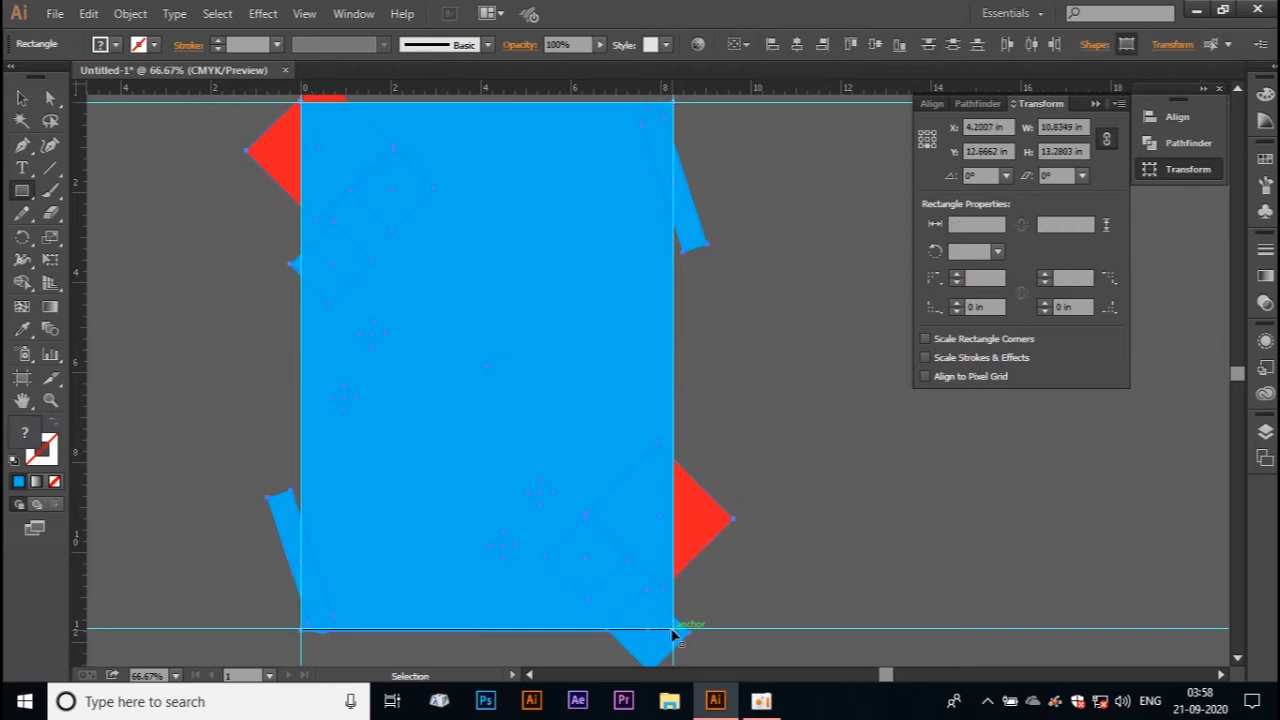
key("ctrl+7")
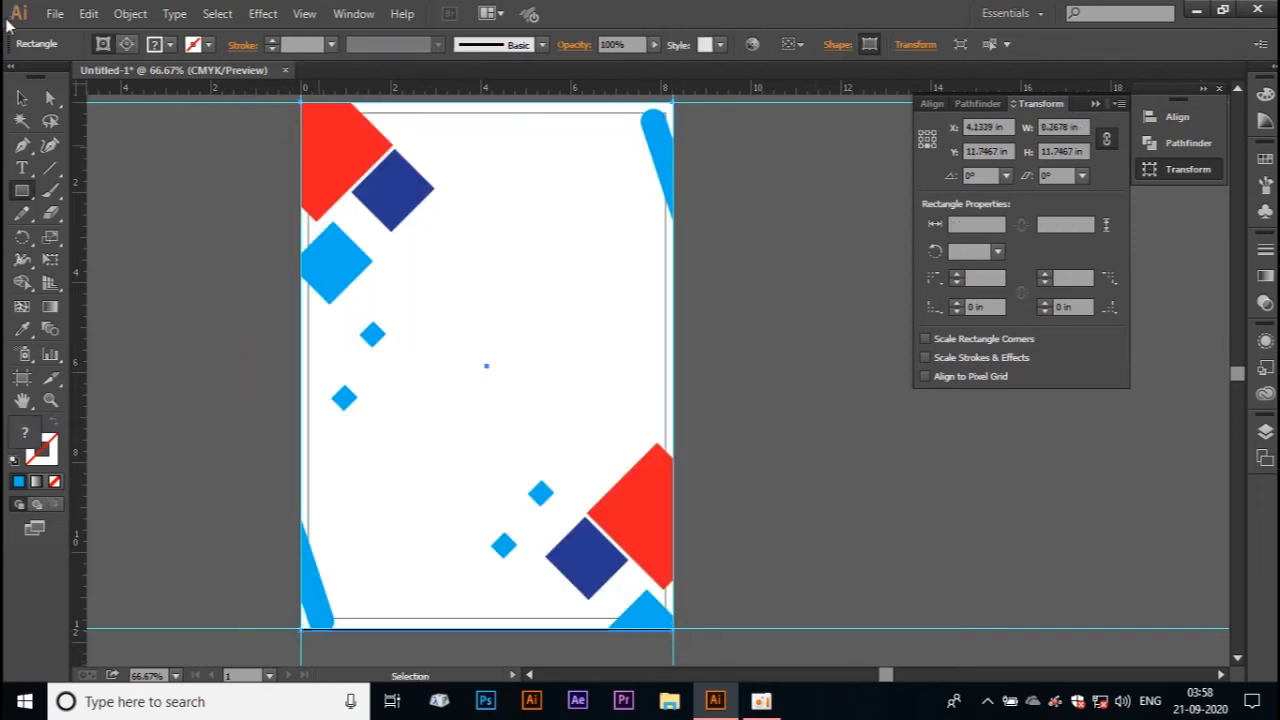
left_click(31, 97)
left_click(167, 264)
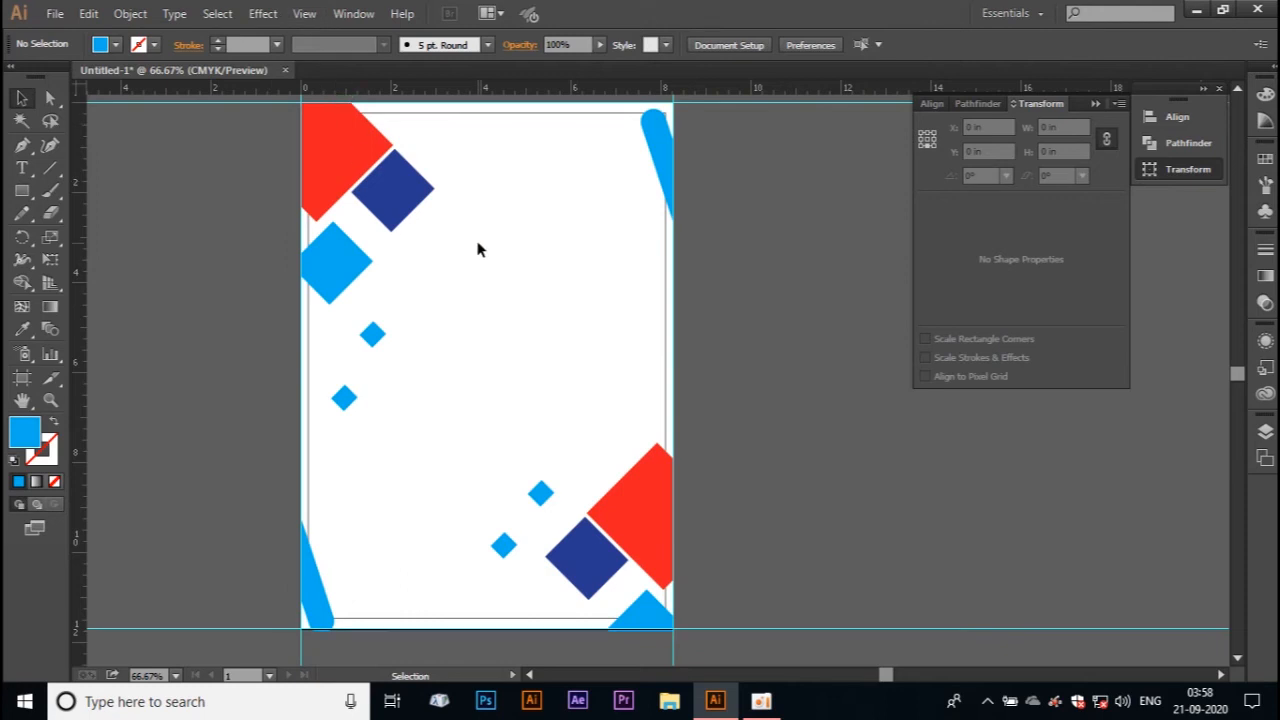
left_click(666, 204)
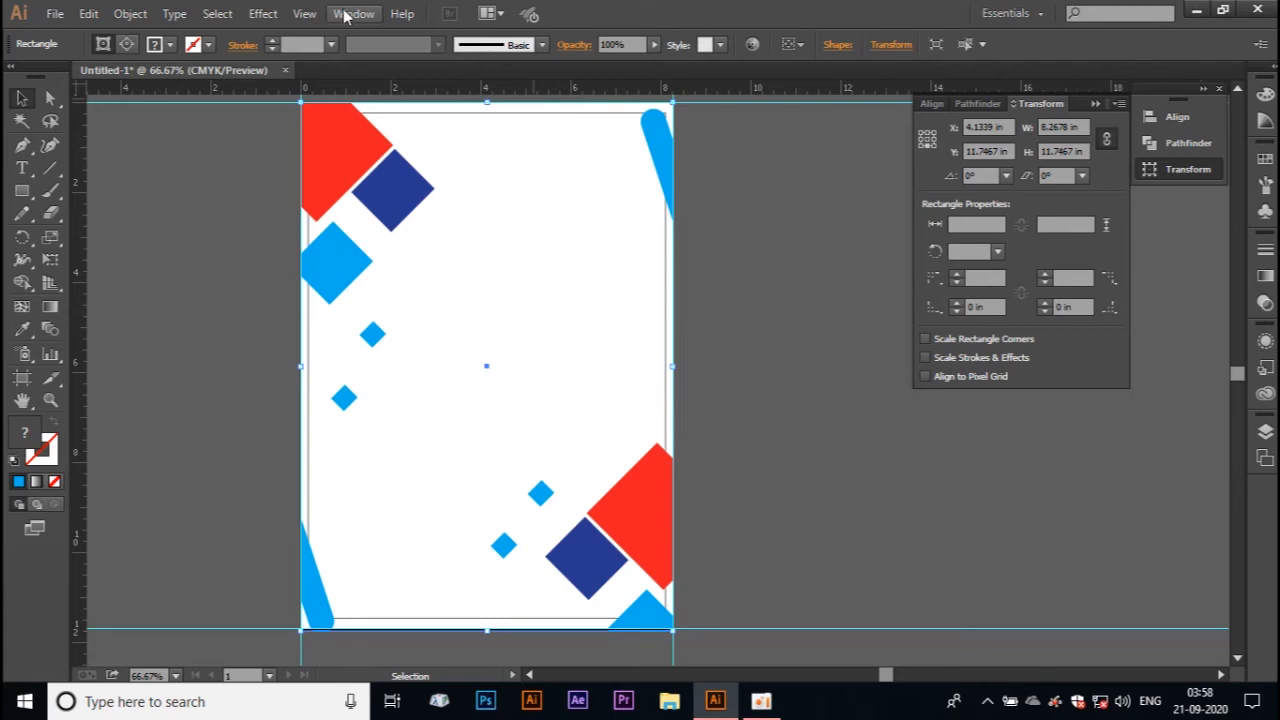
left_click(22, 168)
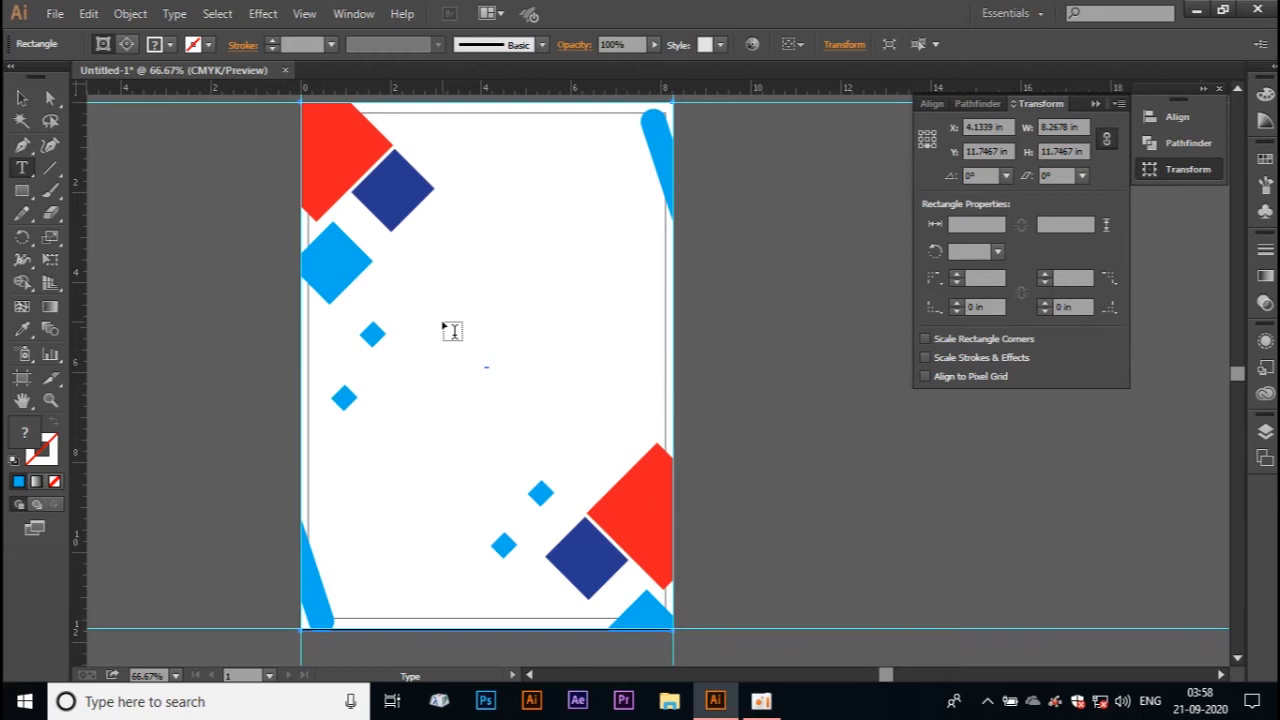
left_click(22, 97)
left_click(456, 211)
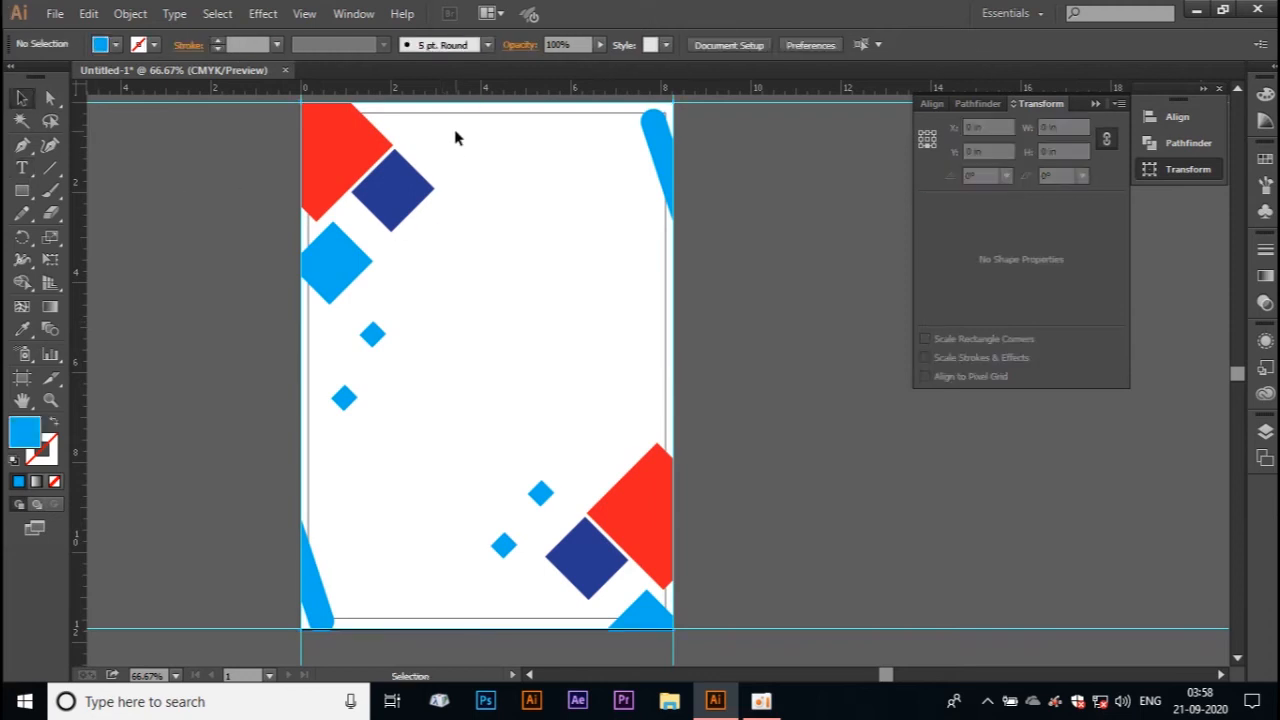
Step: Select the thin margin frame rectangle and open its fill colour choices
key("a")
left_click(455, 121)
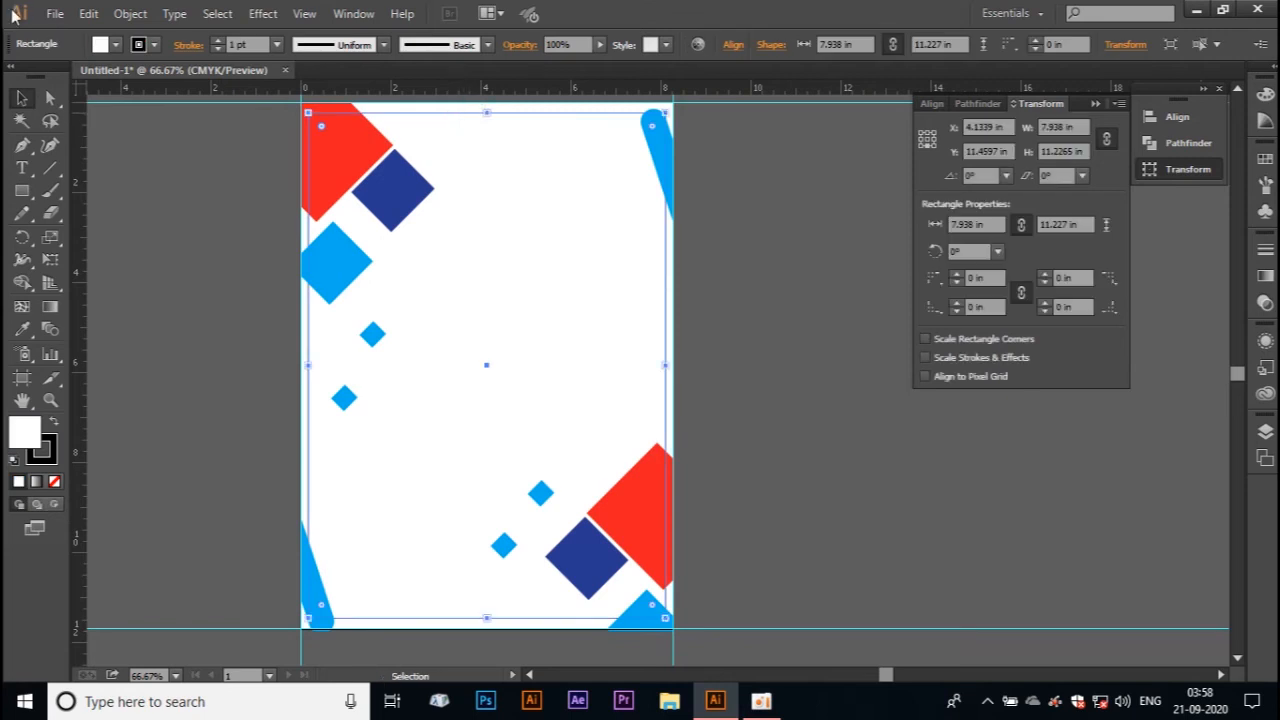
left_click(100, 45)
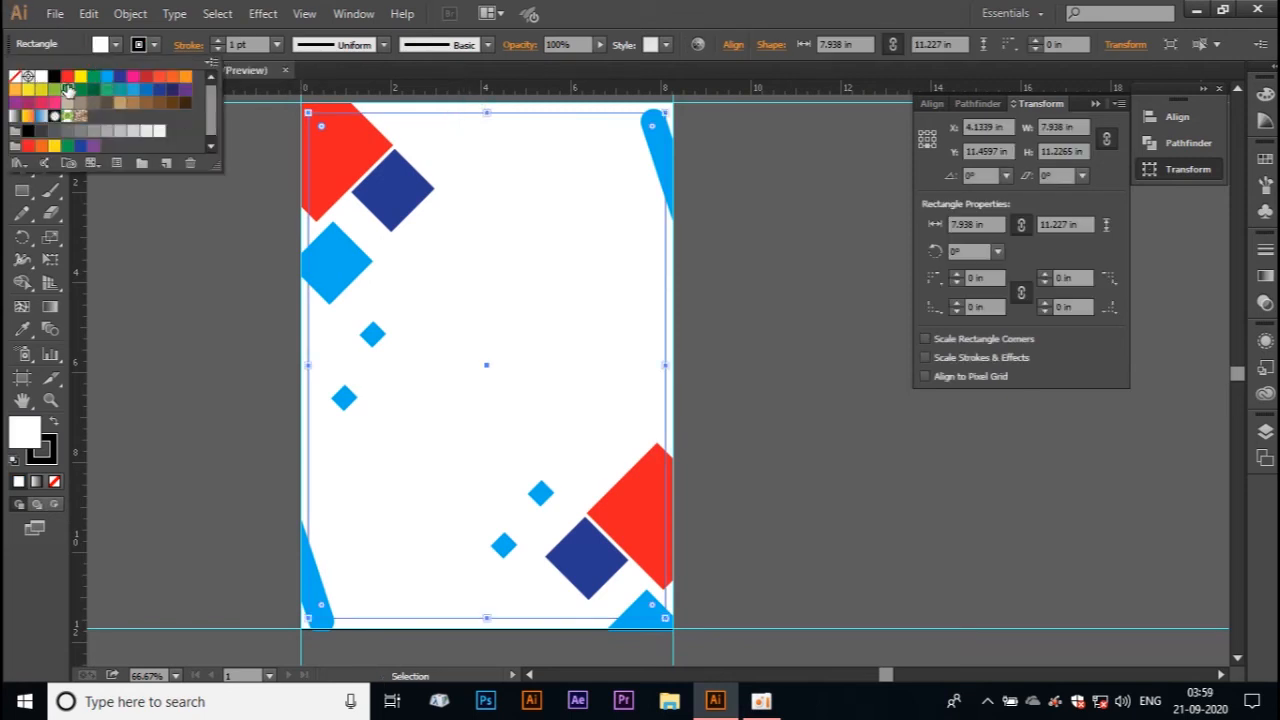
Step: Try green, blue, yellow, orange, brown and mid-grey fills on the margin frame
left_click(67, 90)
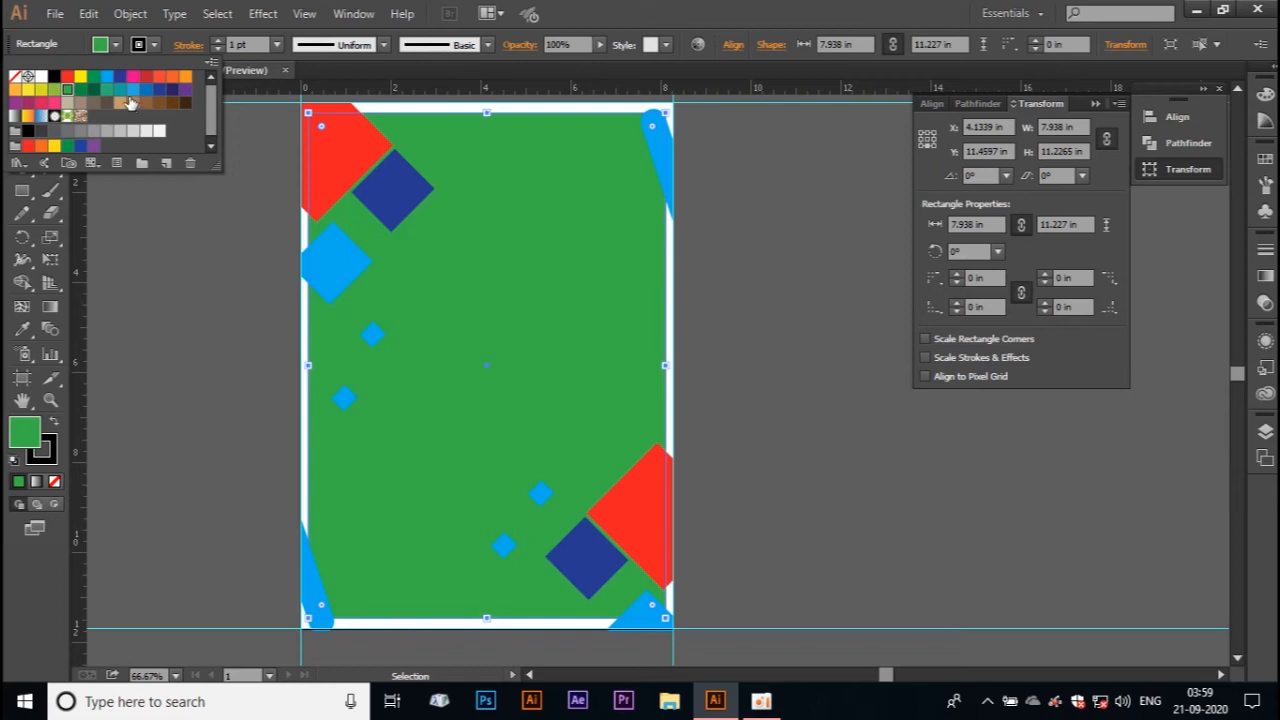
left_click(131, 92)
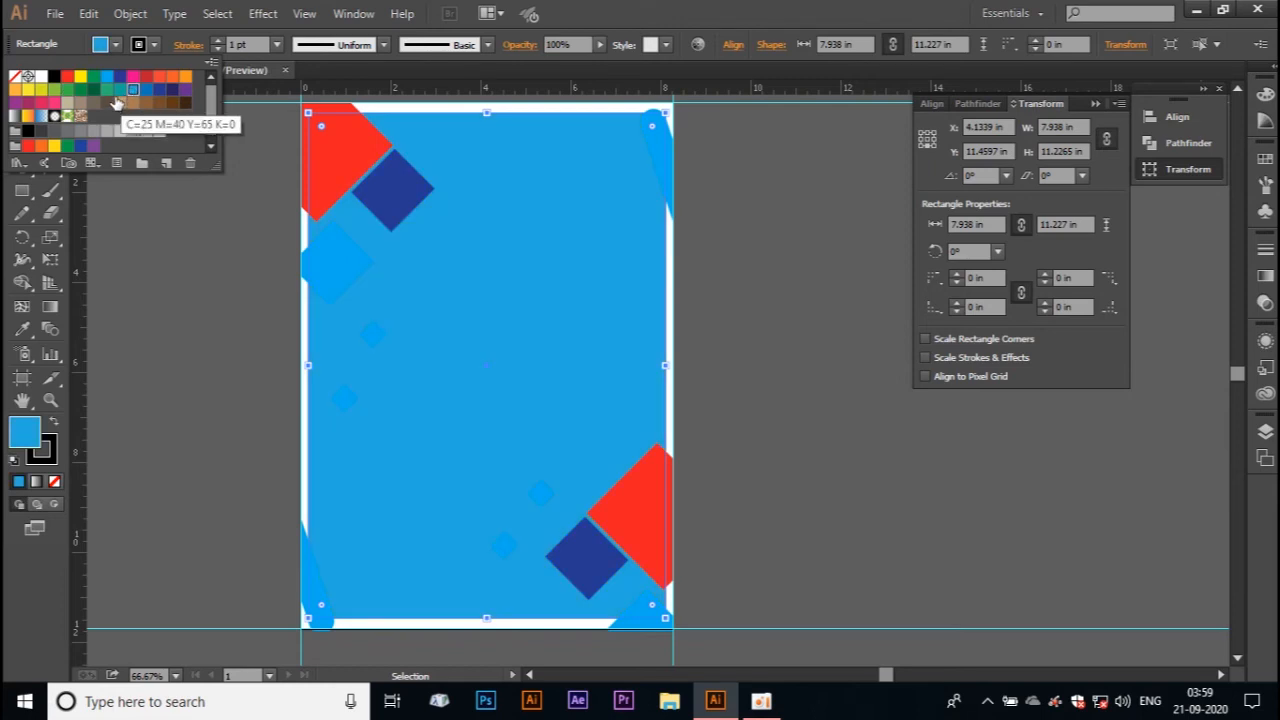
left_click(119, 90)
left_click(107, 91)
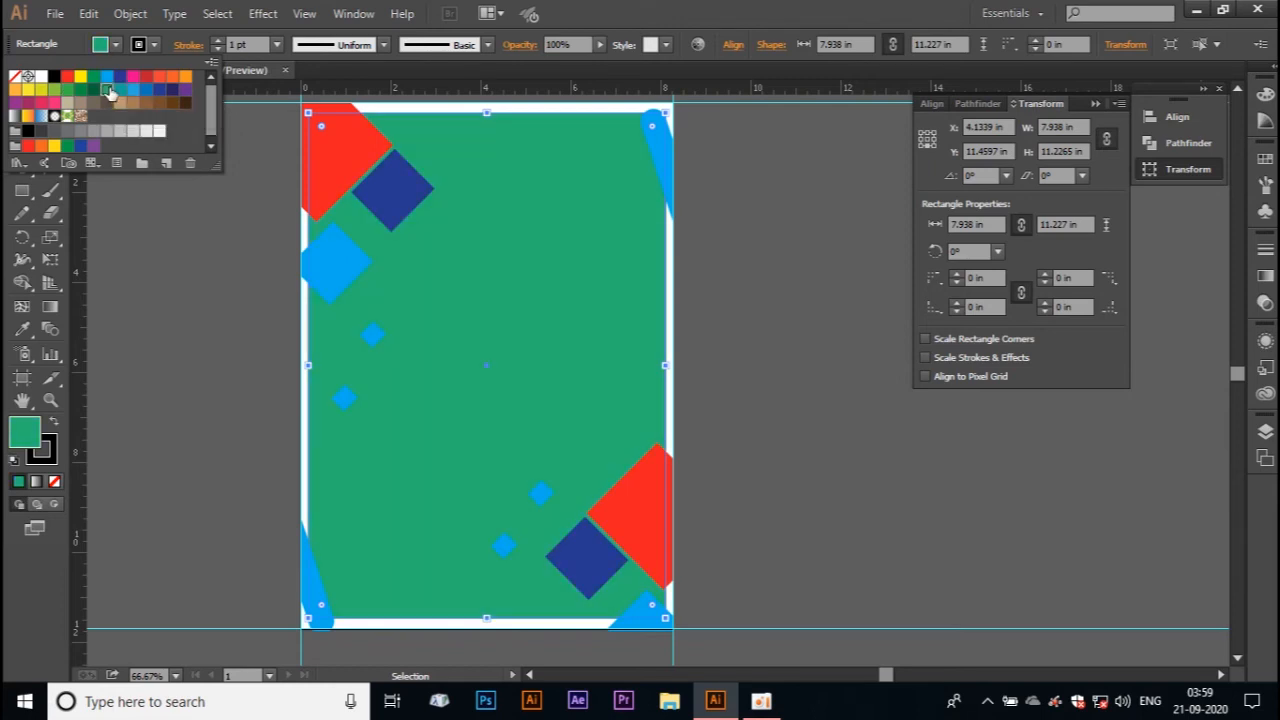
left_click(41, 90)
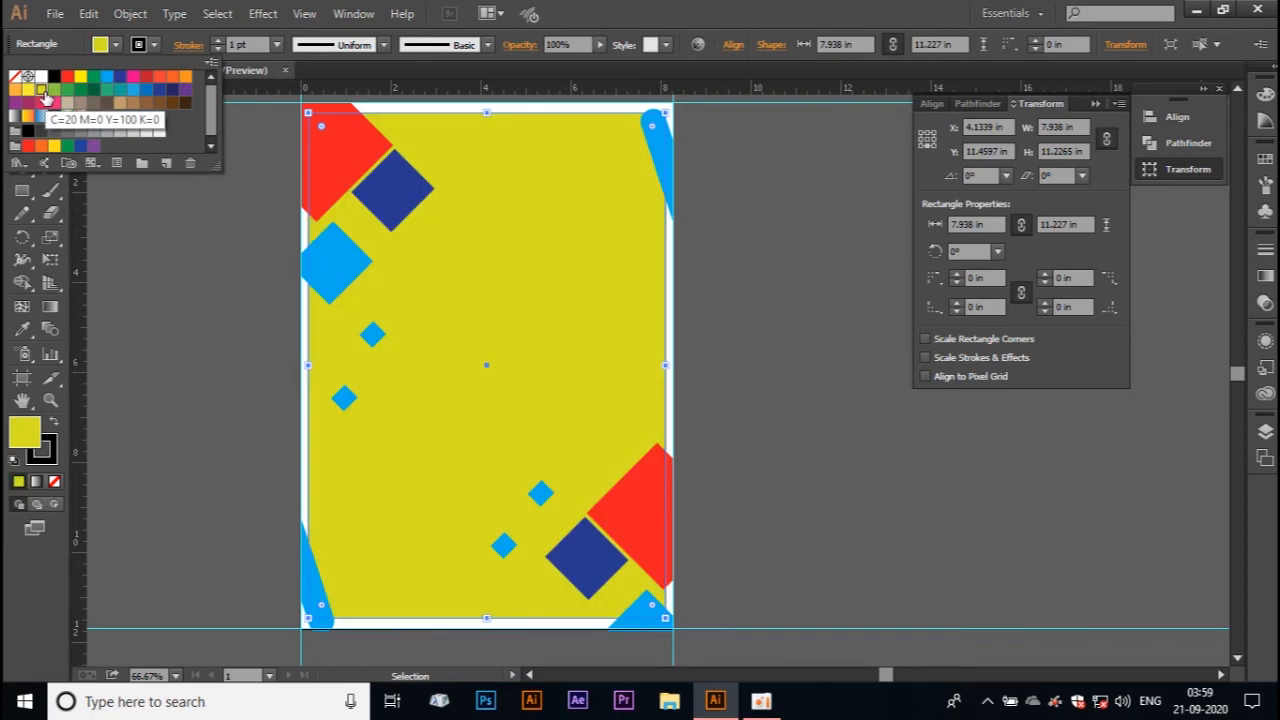
left_click(28, 90)
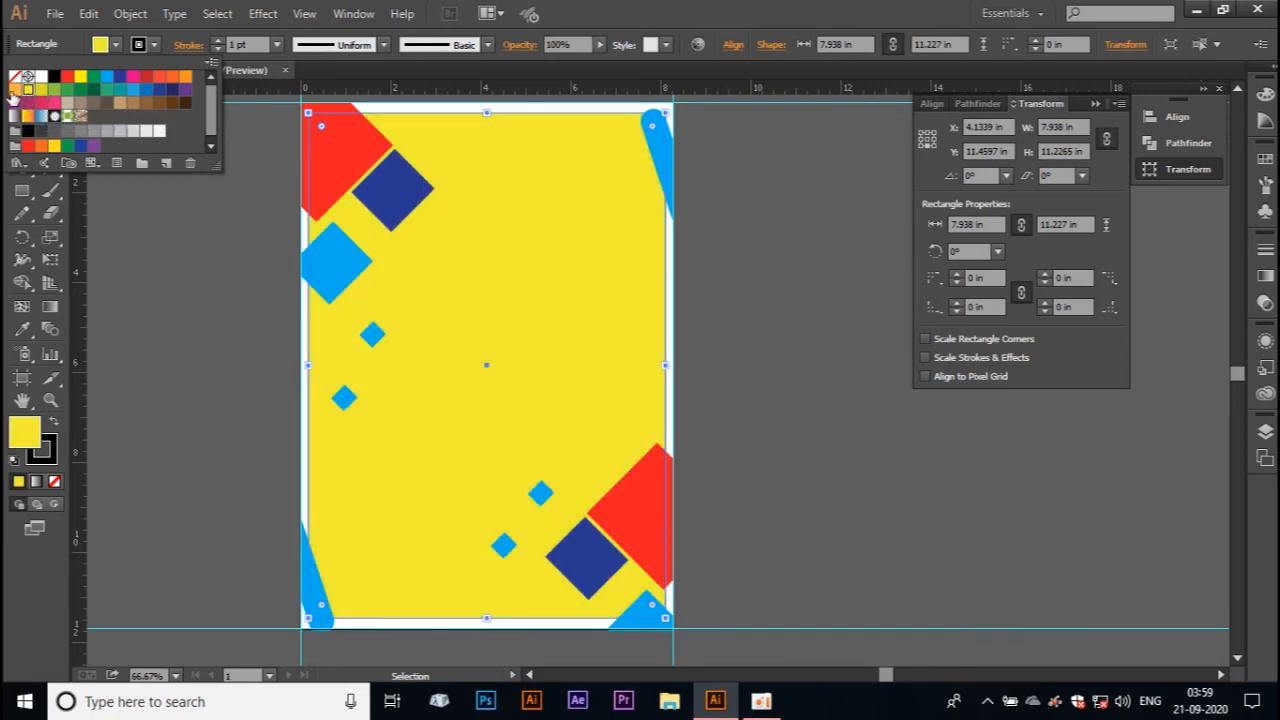
left_click(14, 90)
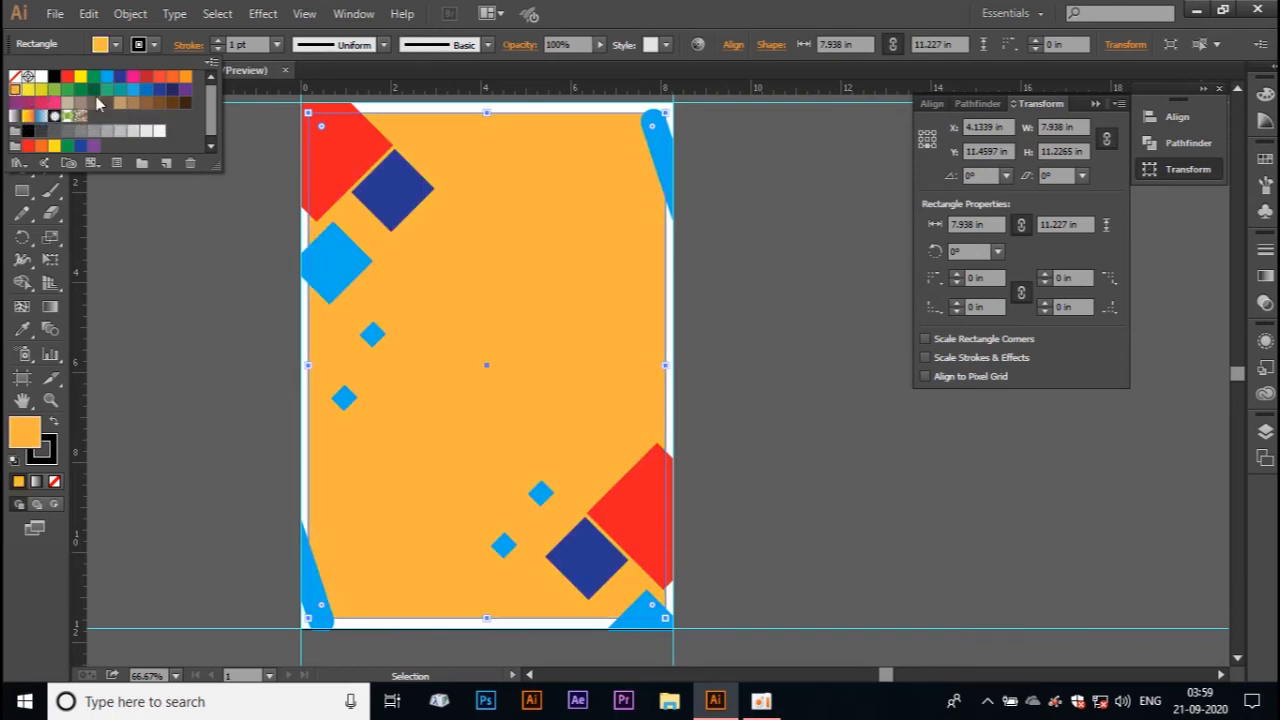
left_click(159, 104)
left_click(146, 104)
left_click(134, 104)
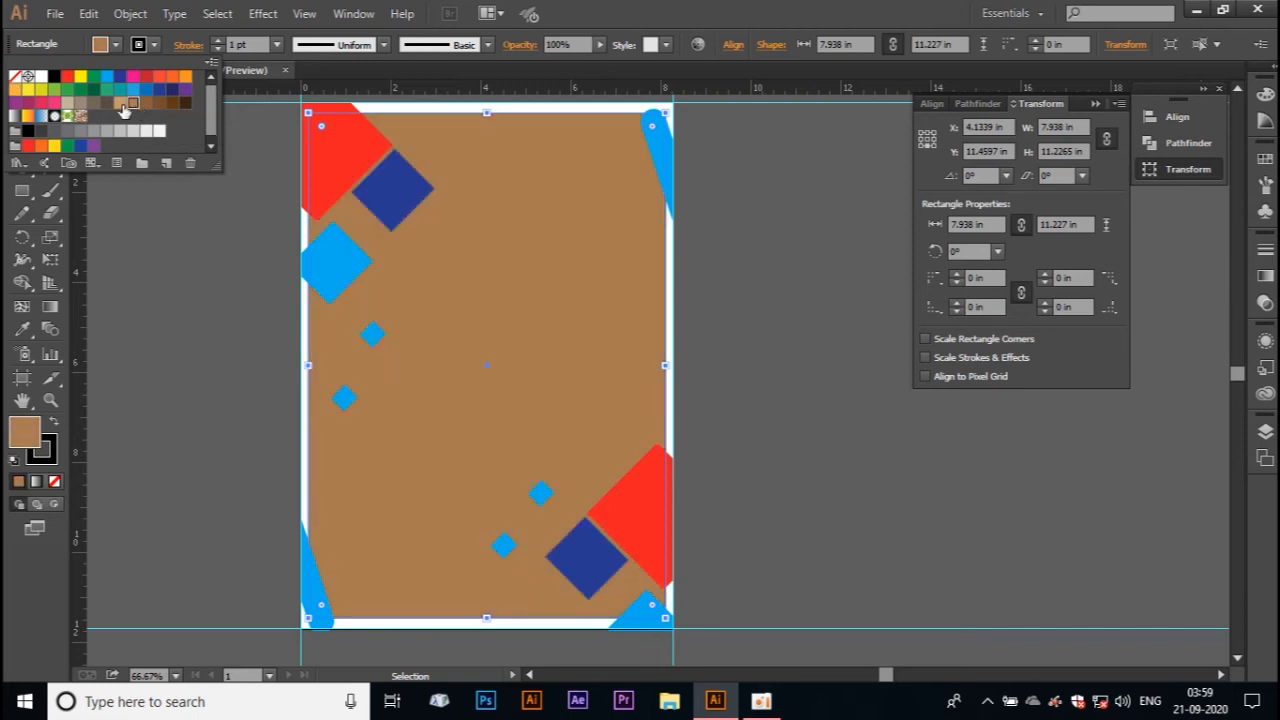
left_click(120, 104)
left_click(82, 131)
left_click(98, 143)
left_click(107, 131)
left_click(120, 131)
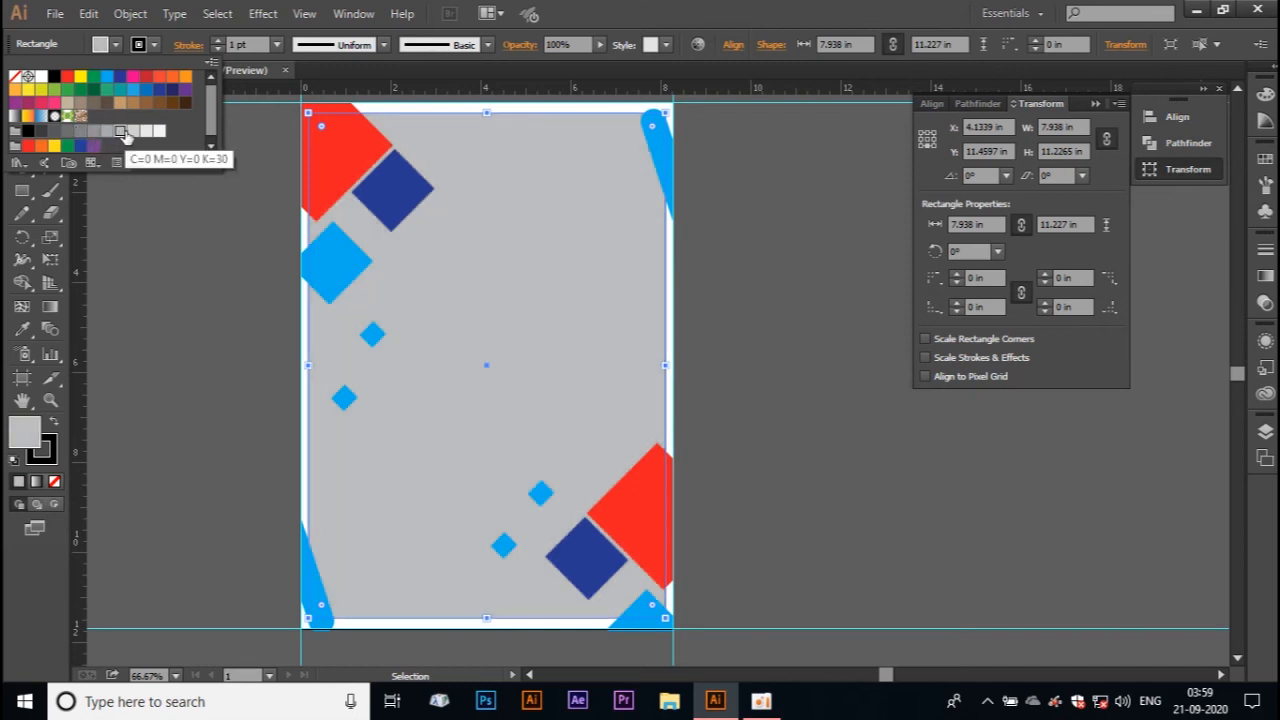
Step: Fill the margin frame rectangle with the very light grey swatch
left_click(133, 132)
left_click(146, 135)
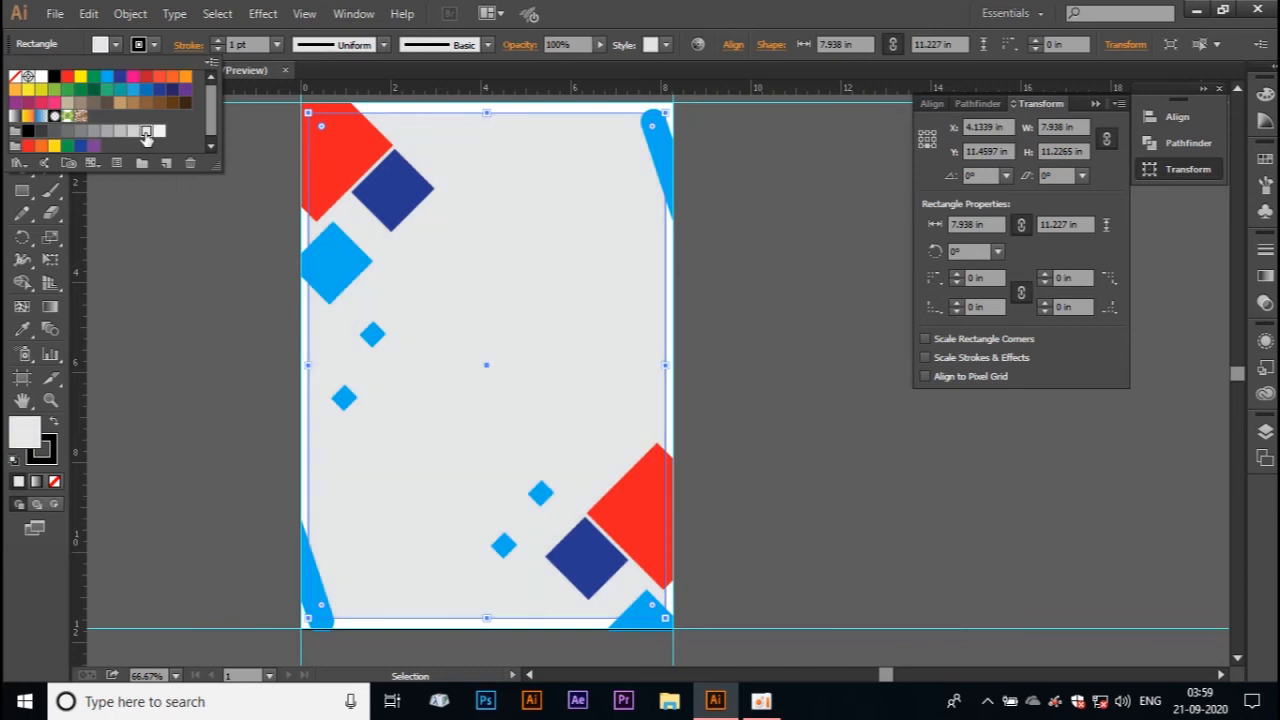
left_click(762, 380)
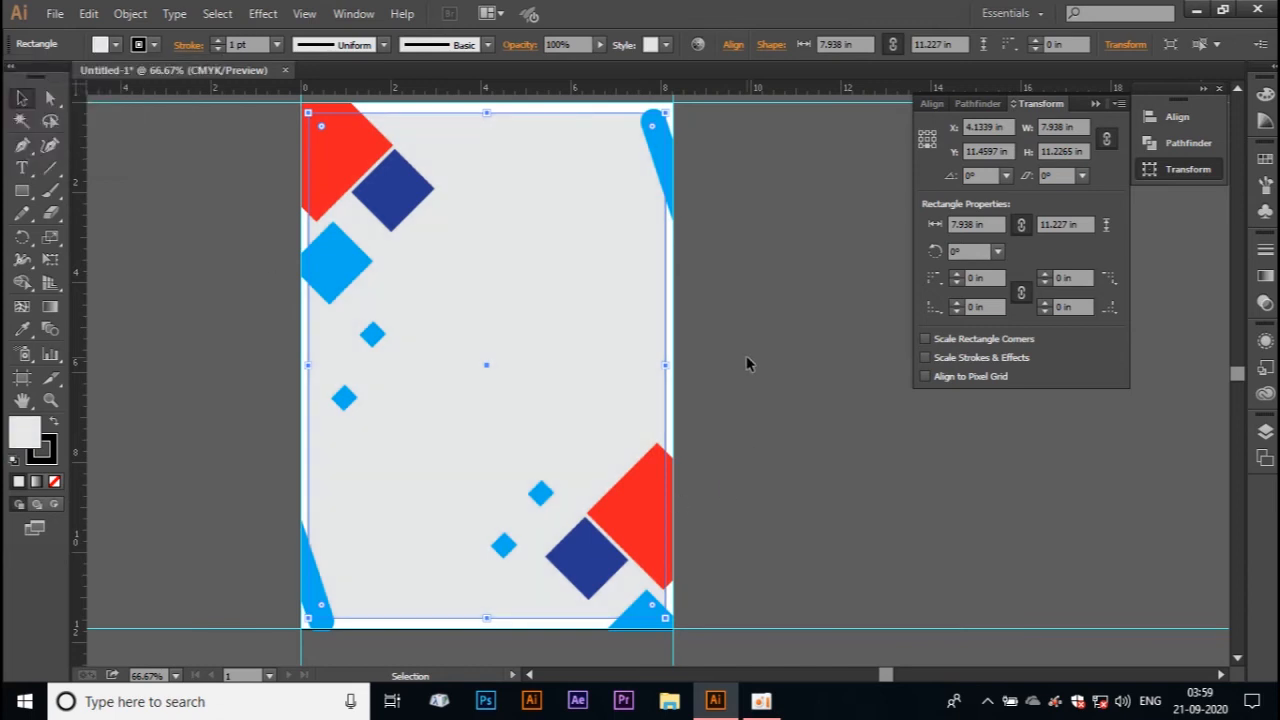
Step: Add the point text "GURU TUTORIAL" in the upper half of the page
left_click(22, 167)
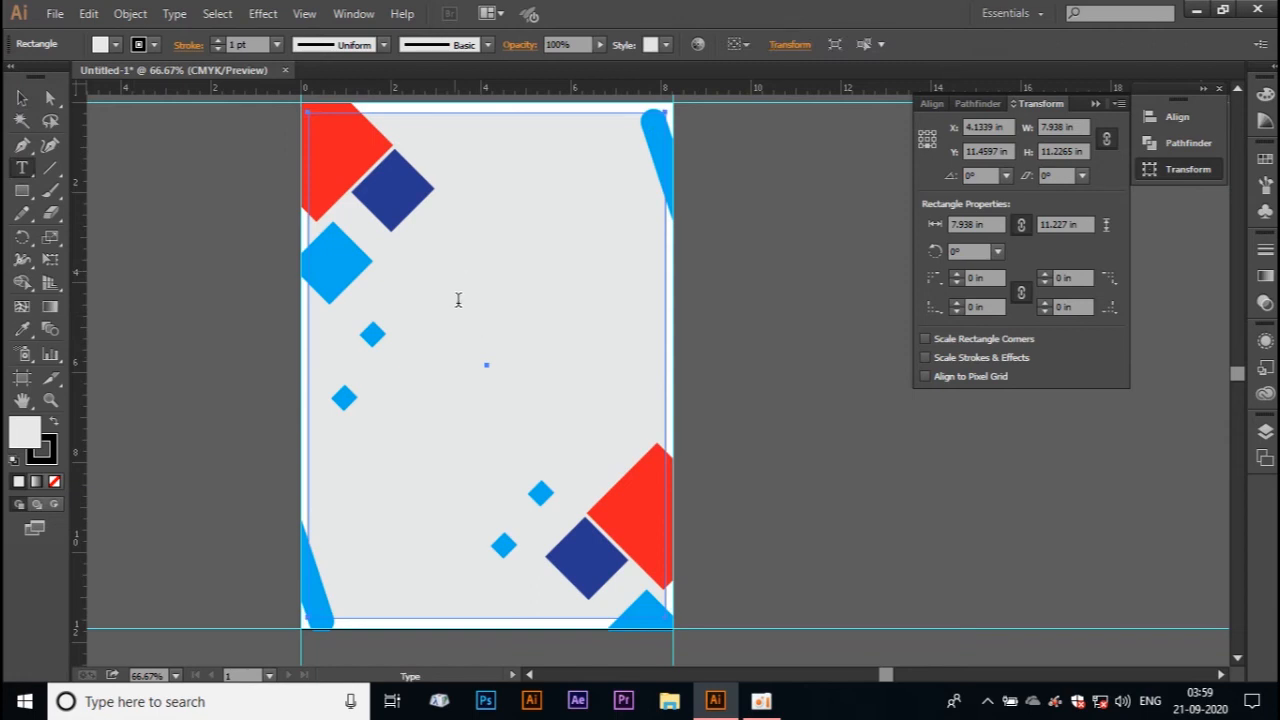
left_click(456, 276)
type("GURU TUTORIA")
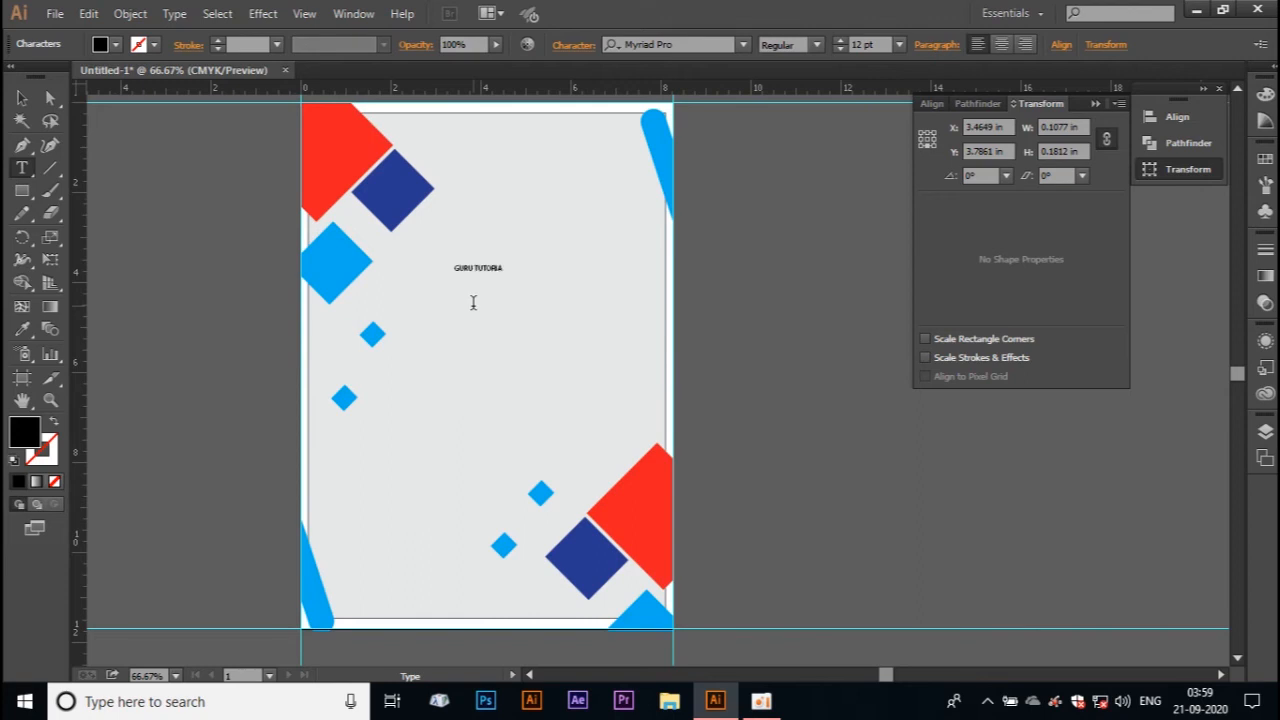
Step: Enlarge the whole GURU TUTORIAL text to 68 pt
key("ctrl+a")
key("ctrl+shift+period")
key("ctrl+shift+period")
key("ctrl+shift+period")
key("ctrl+shift+period")
key("ctrl+shift+period")
key("ctrl+shift+period")
key("ctrl+shift+period")
key("ctrl+shift+period")
key("ctrl+shift+period")
key("ctrl+shift+period")
key("ctrl+shift+period")
key("ctrl+shift+period")
key("ctrl+shift+period")
key("ctrl+shift+period")
key("ctrl+shift+period")
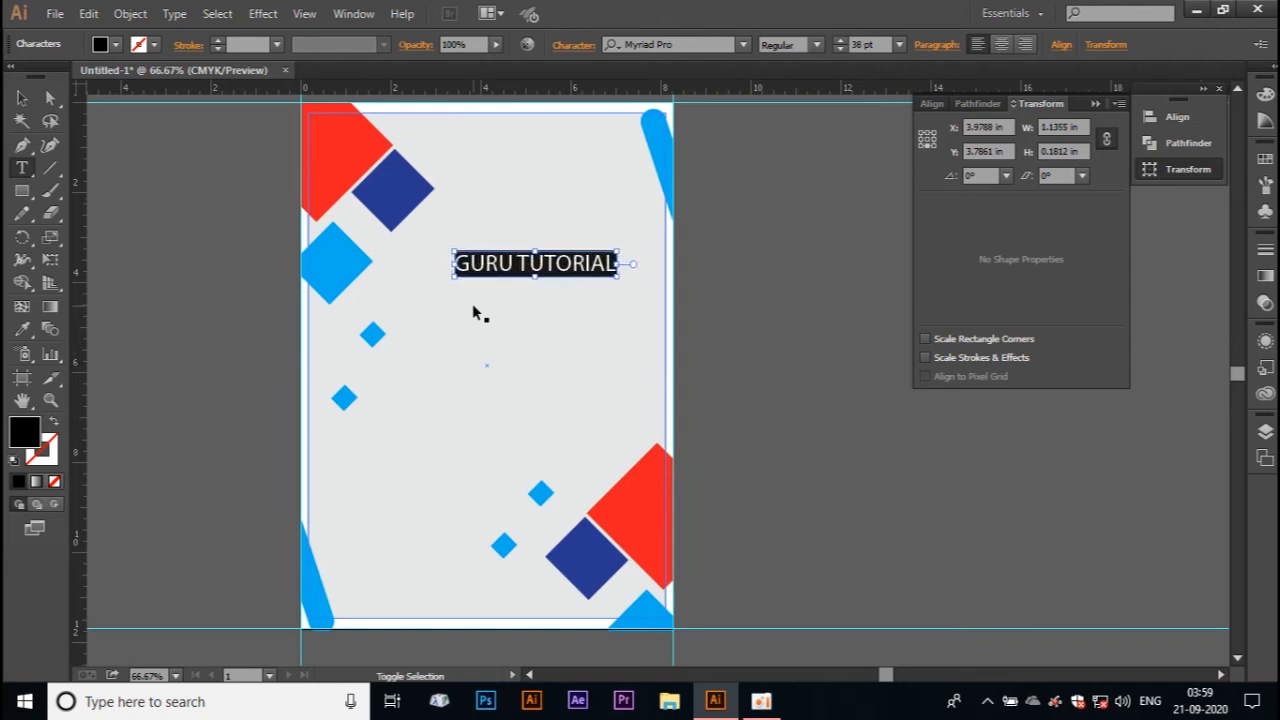
key("ctrl+shift+period")
key("ctrl+shift+period")
key("ctrl+shift+period")
key("ctrl+shift+period")
key("ctrl+shift+period")
key("ctrl+shift+period")
key("ctrl+shift+period")
key("ctrl+shift+period")
key("ctrl+shift+period")
key("ctrl+shift+period")
key("ctrl+shift+period")
key("ctrl+shift+period")
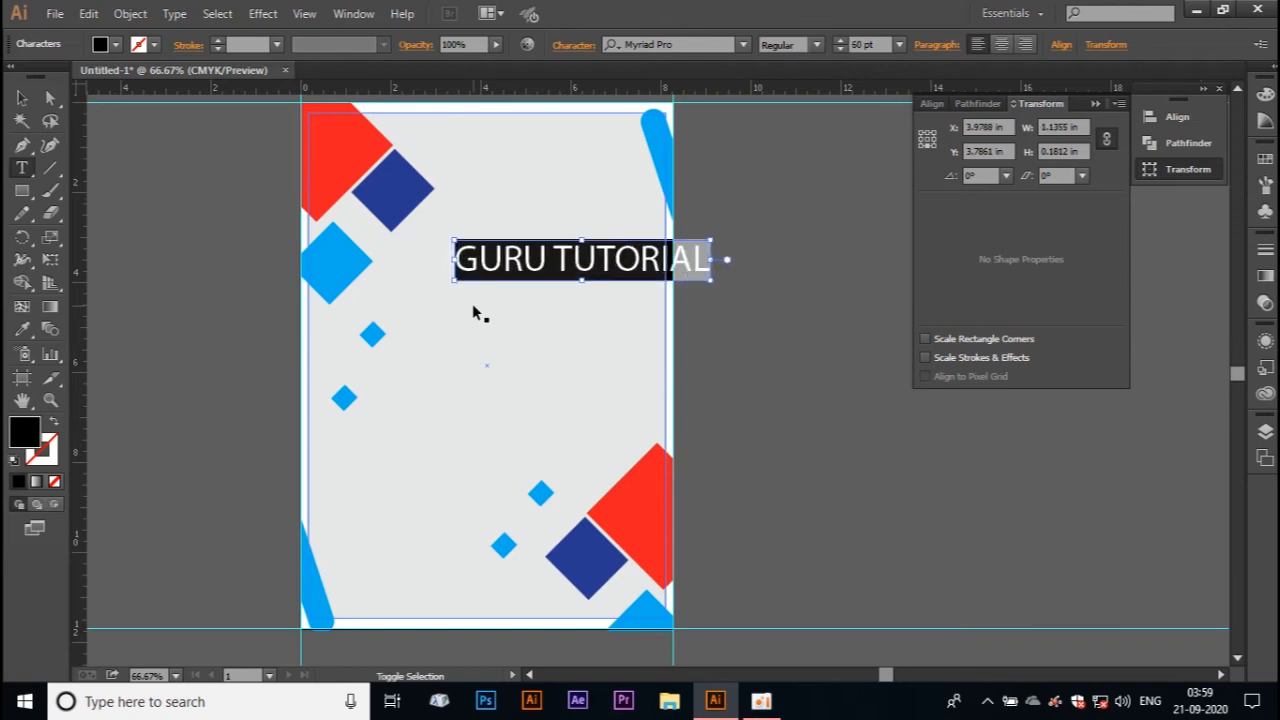
key("ctrl+shift+period")
left_click(22, 98)
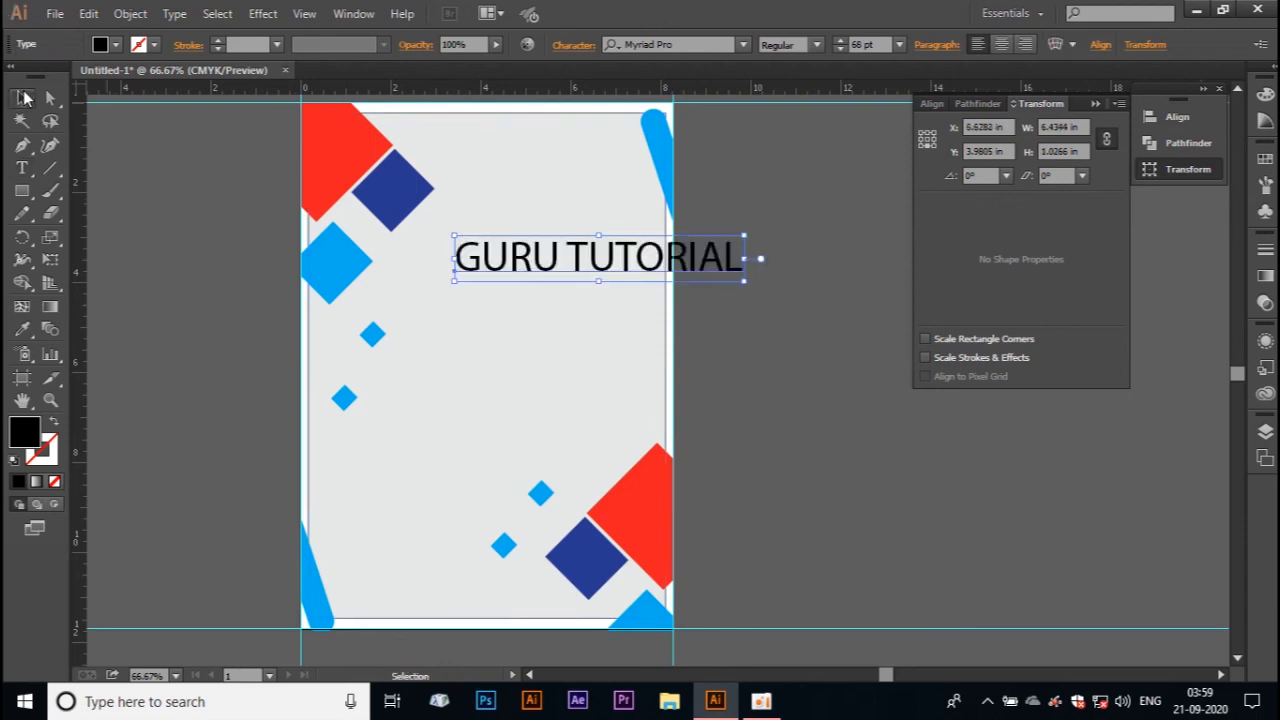
Step: Shift the title back toward the diamonds and break it into two lines, GURU above TUTORIAL
left_click_drag(560, 263, 490, 268)
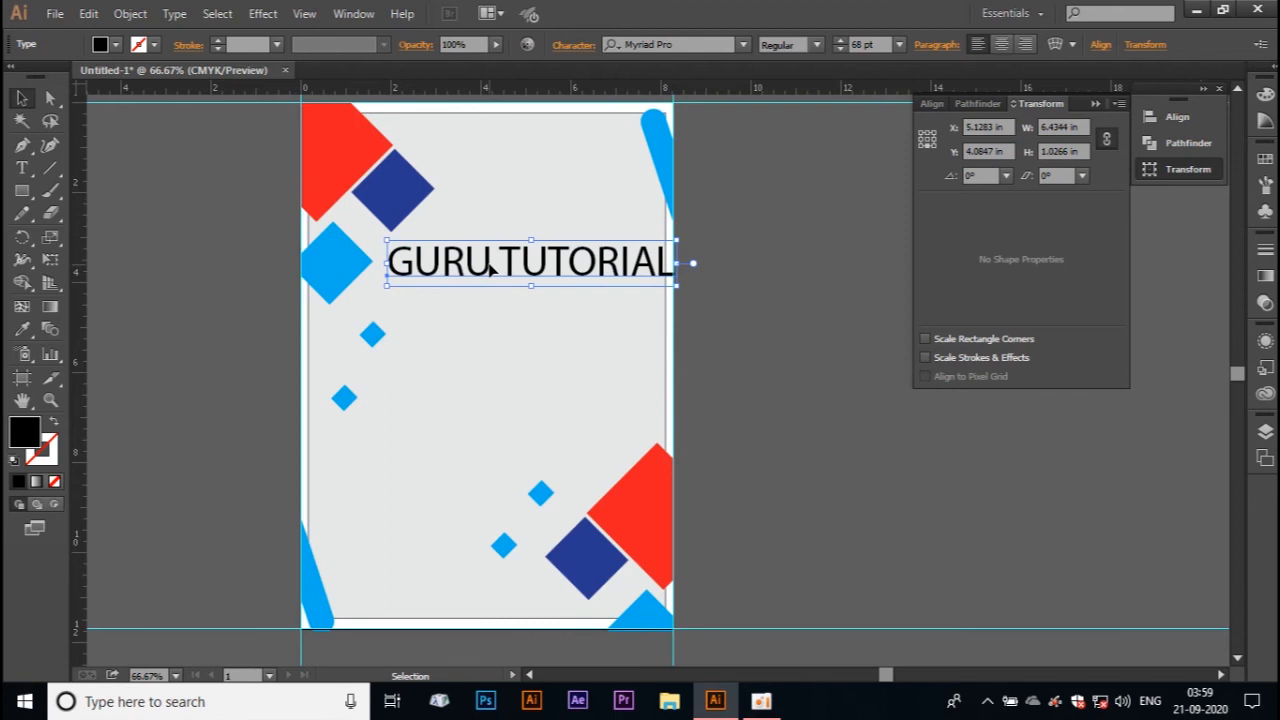
double_click(496, 260)
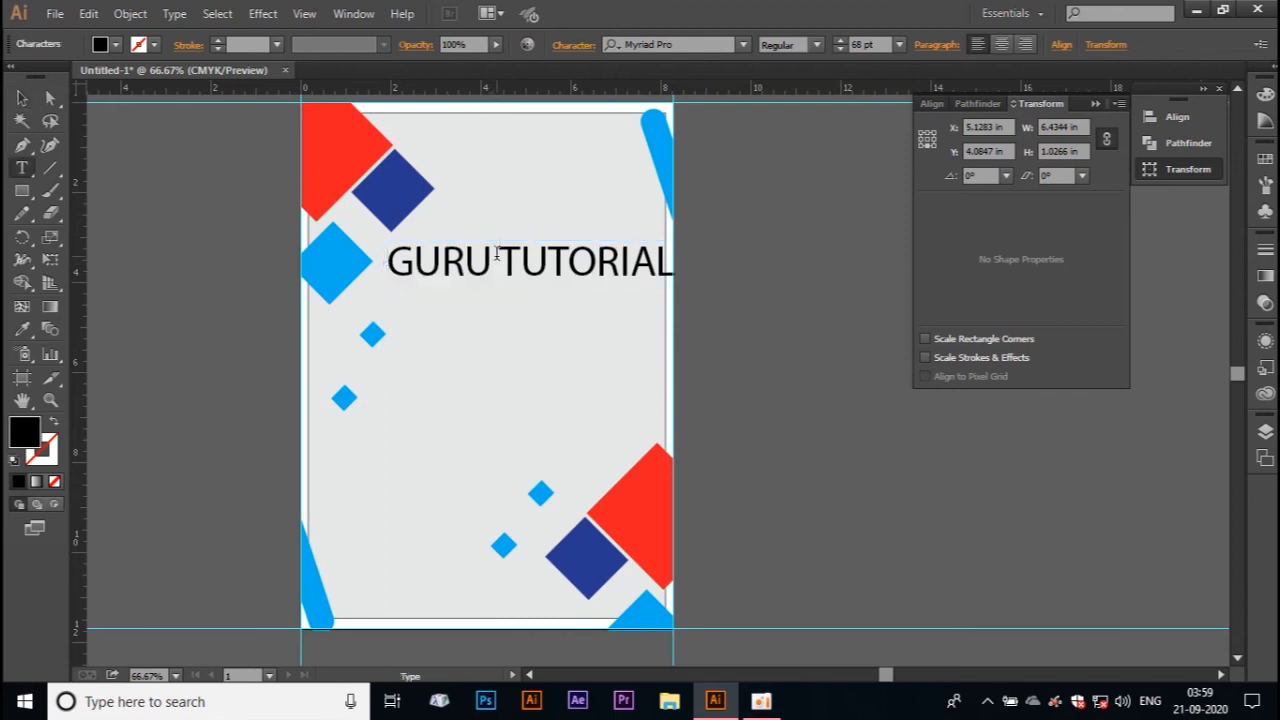
key("Return")
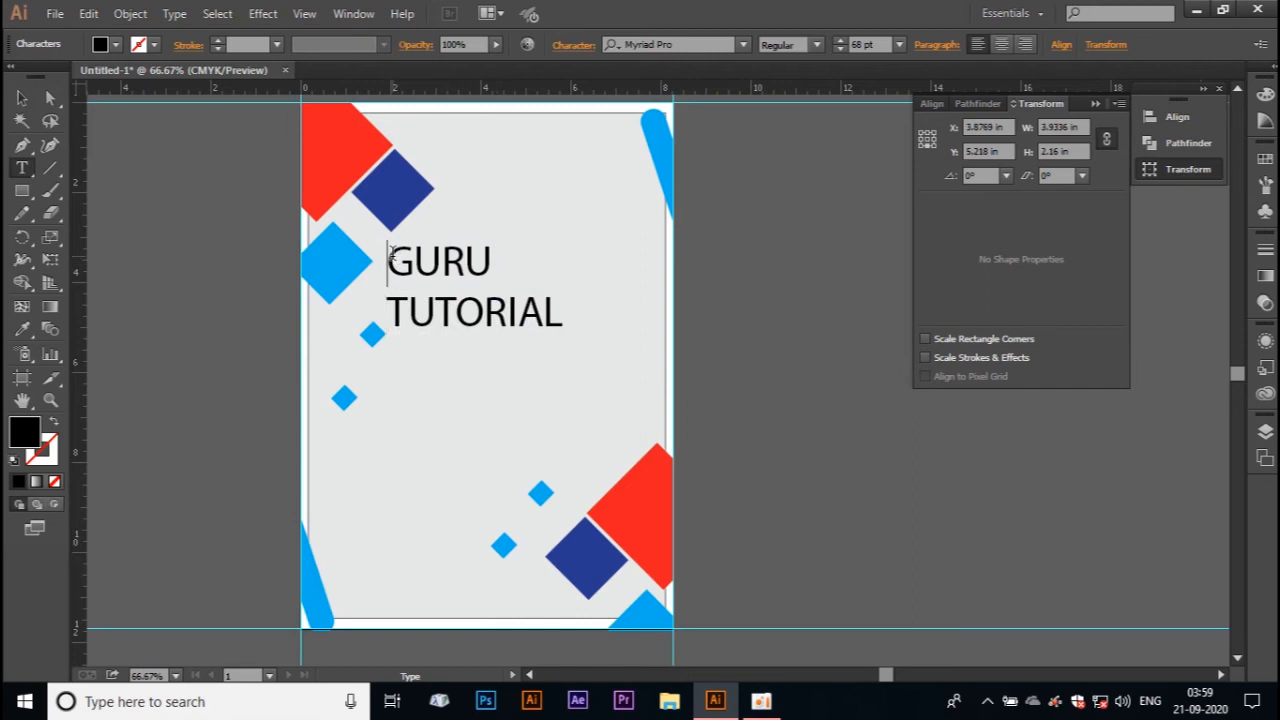
Step: Enlarge only the word GURU to 102 pt
left_click_drag(392, 255, 508, 257)
key("ctrl+shift+period")
key("ctrl+shift+period")
key("ctrl+shift+period")
key("ctrl+shift+period")
key("ctrl+shift+period")
key("ctrl+shift+period")
key("ctrl+shift+period")
key("ctrl+shift+period")
key("ctrl+shift+period")
key("ctrl+shift+period")
key("ctrl+shift+period")
key("ctrl+shift+period")
key("ctrl+shift+period")
key("ctrl+shift+period")
key("ctrl+shift+period")
key("ctrl+shift+period")
key("ctrl+shift+period")
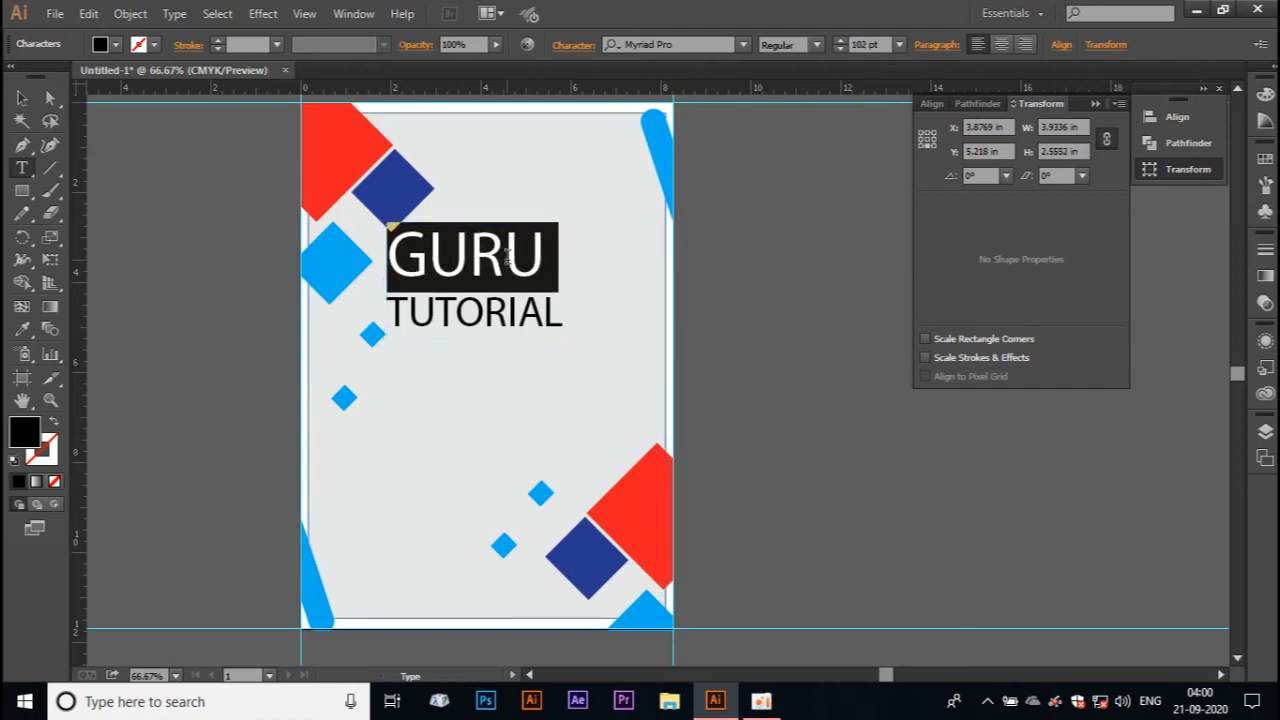
Step: Move the two-line title up beside the dark blue diamond near the page's top edge
left_click(21, 98)
left_click(790, 229)
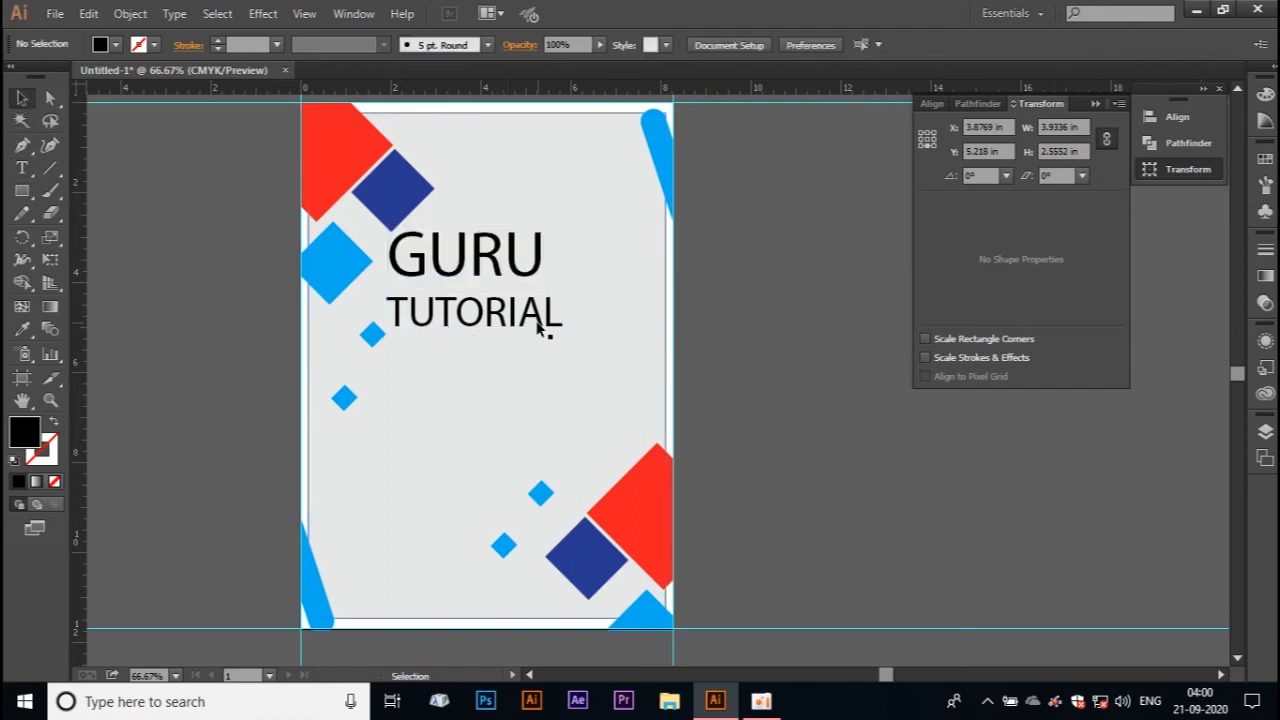
left_click_drag(472, 268, 536, 186)
left_click(726, 202)
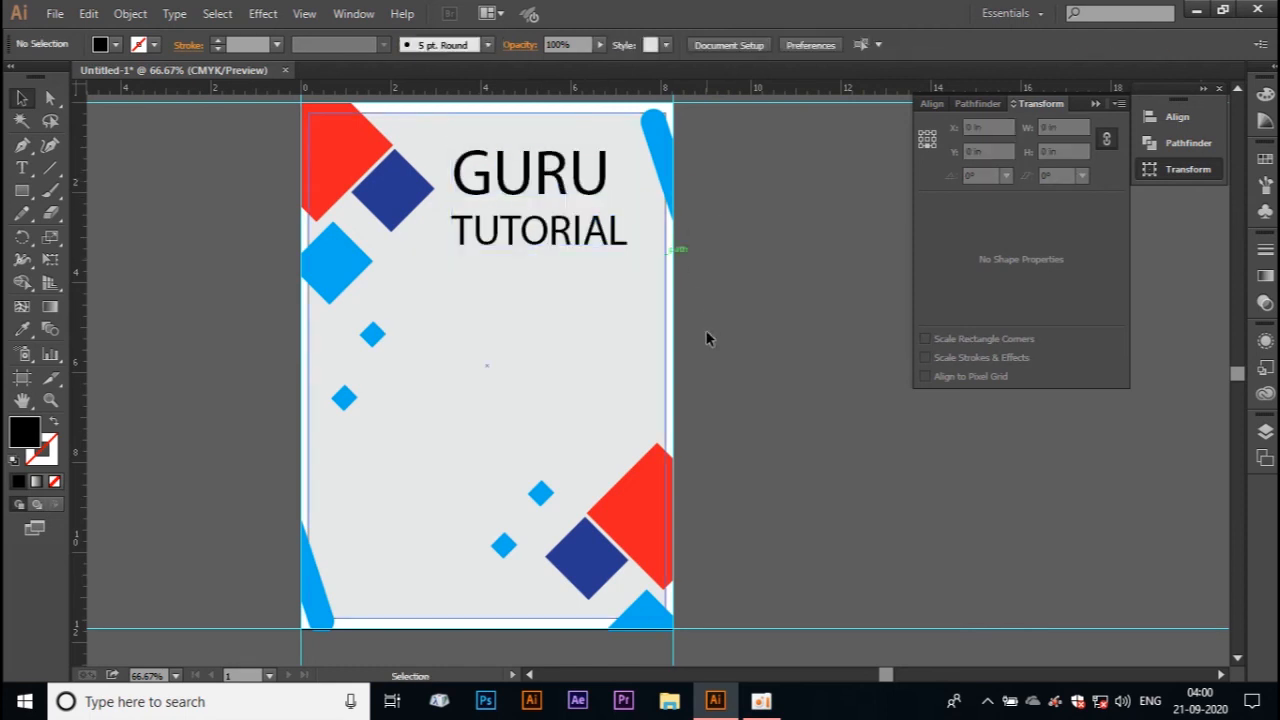
Step: Colour both lines of the GURU TUTORIAL title red
double_click(500, 233)
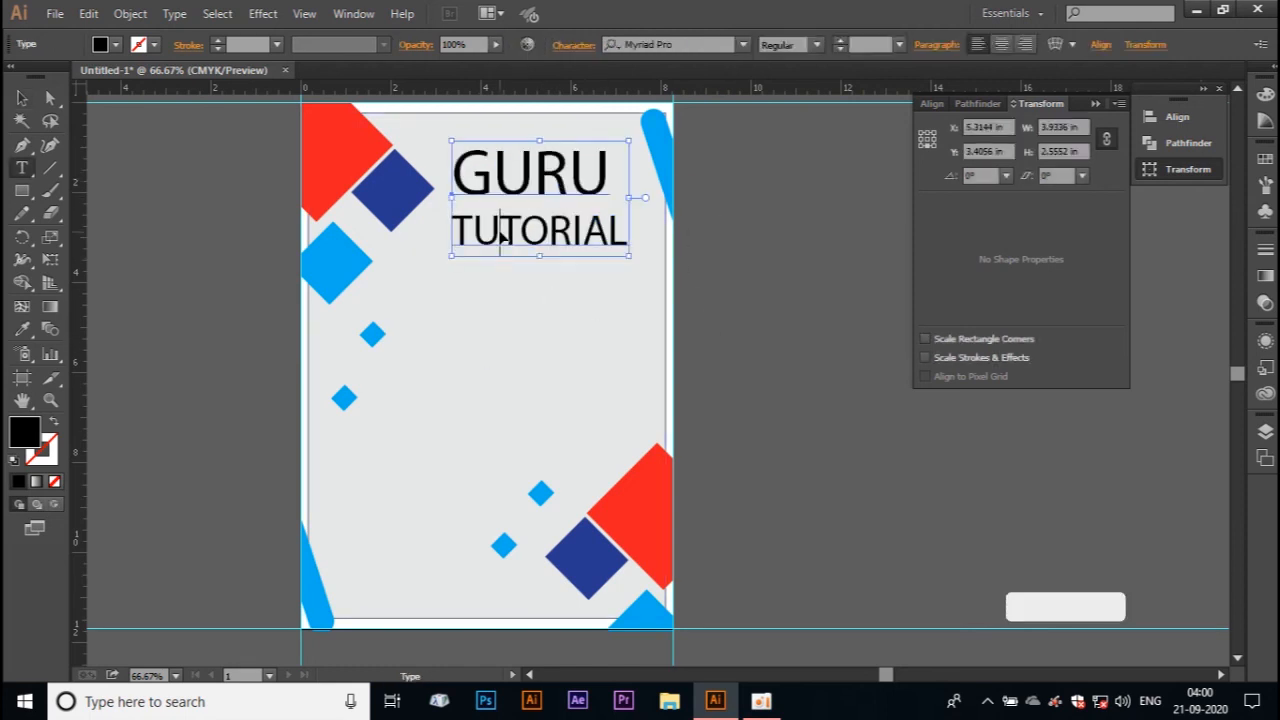
key("ctrl+a")
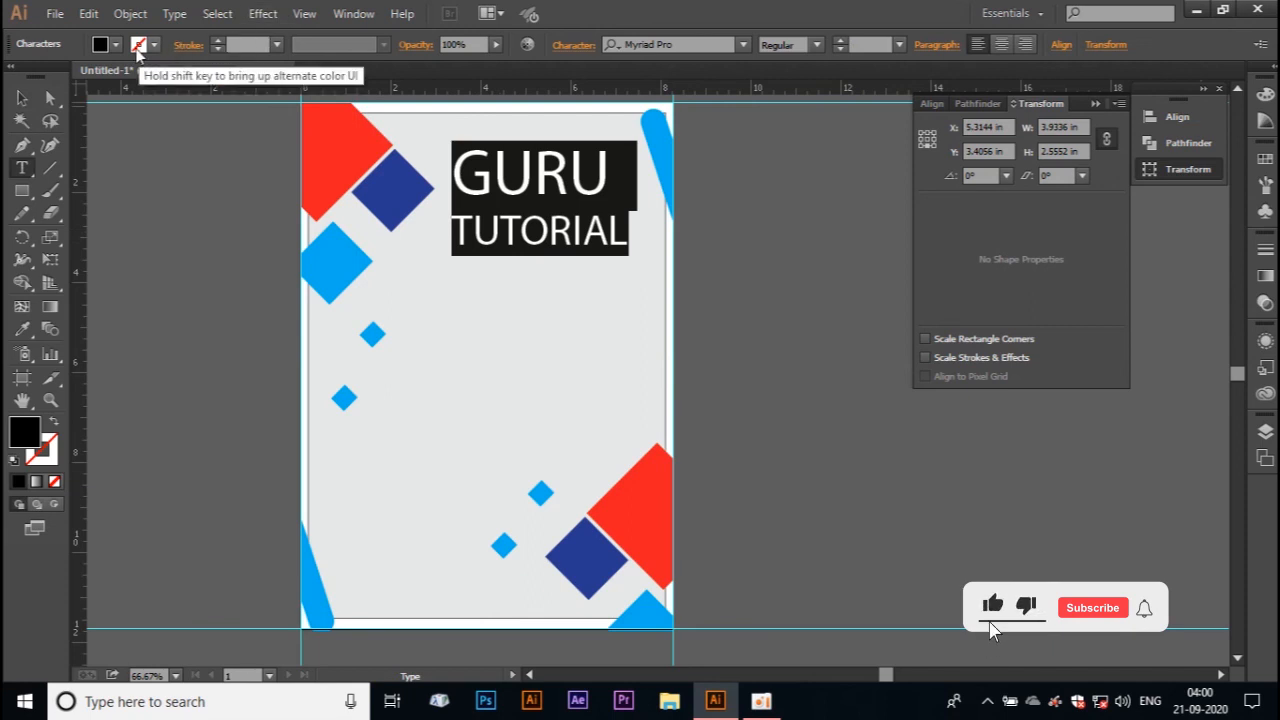
left_click(101, 44)
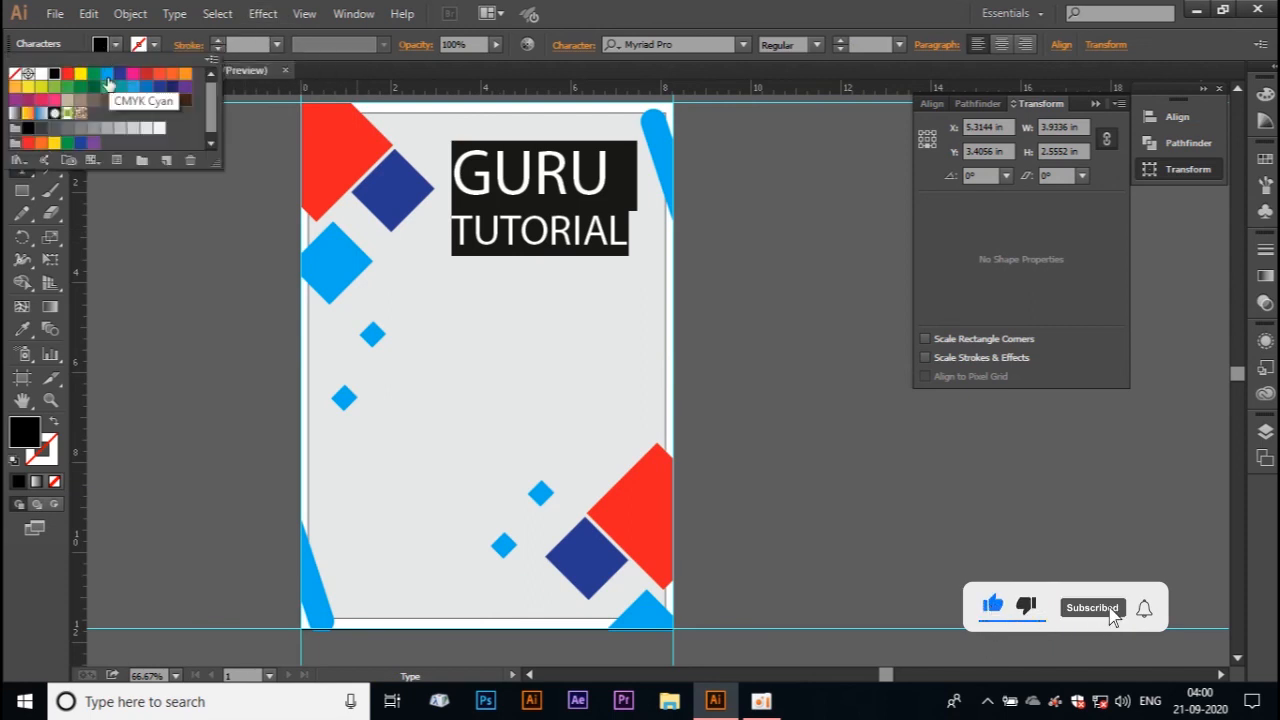
left_click(72, 75)
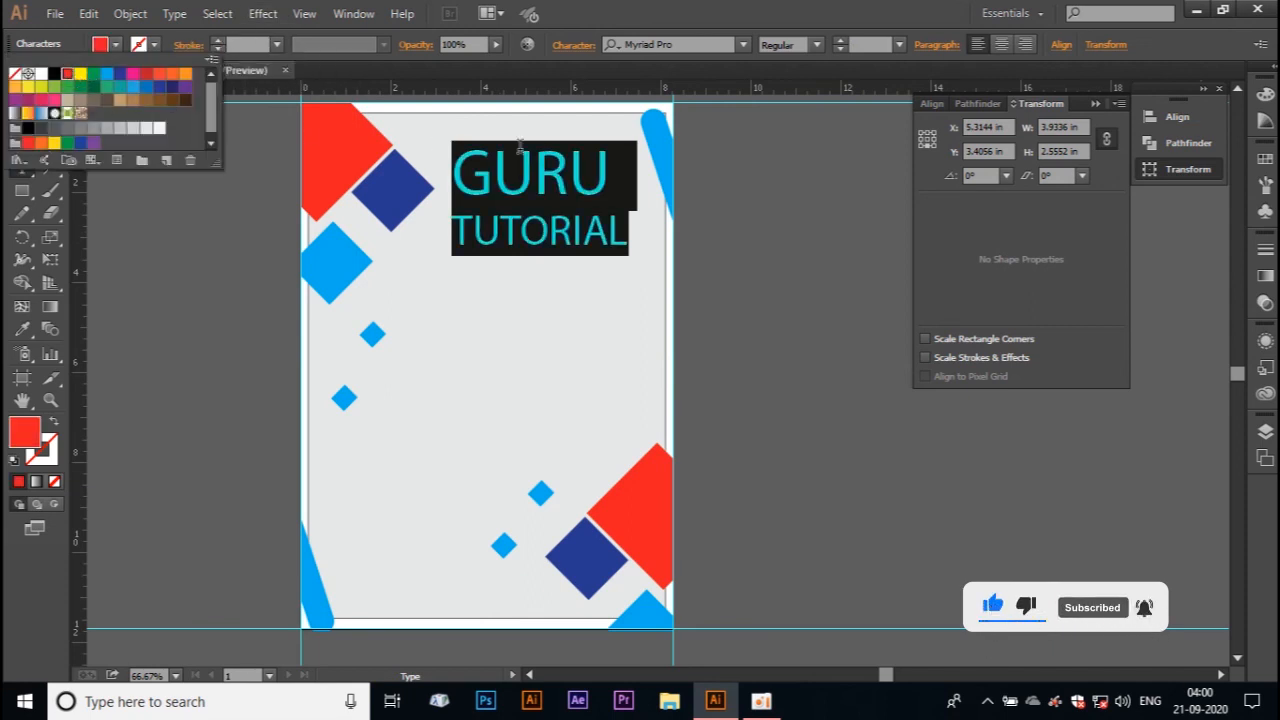
left_click(534, 176)
left_click(21, 98)
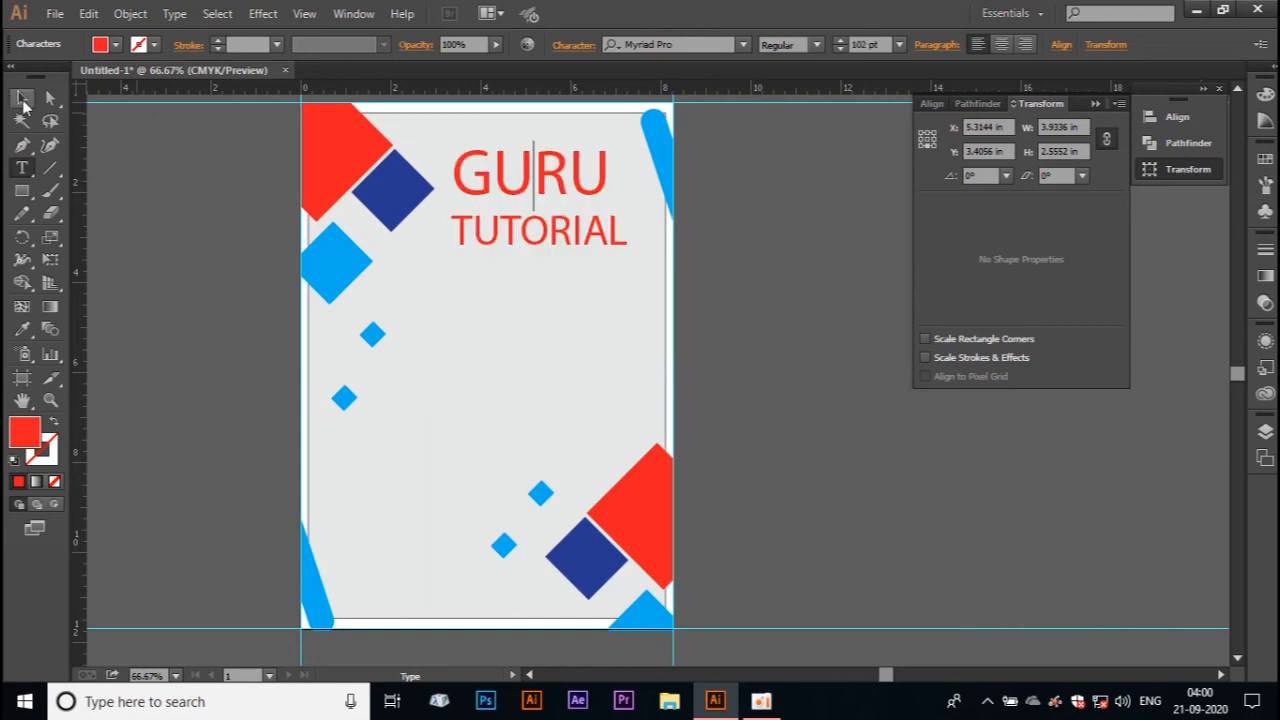
Step: Place a copy of the two-line GURU TUTORIAL title below the original
left_click(124, 176)
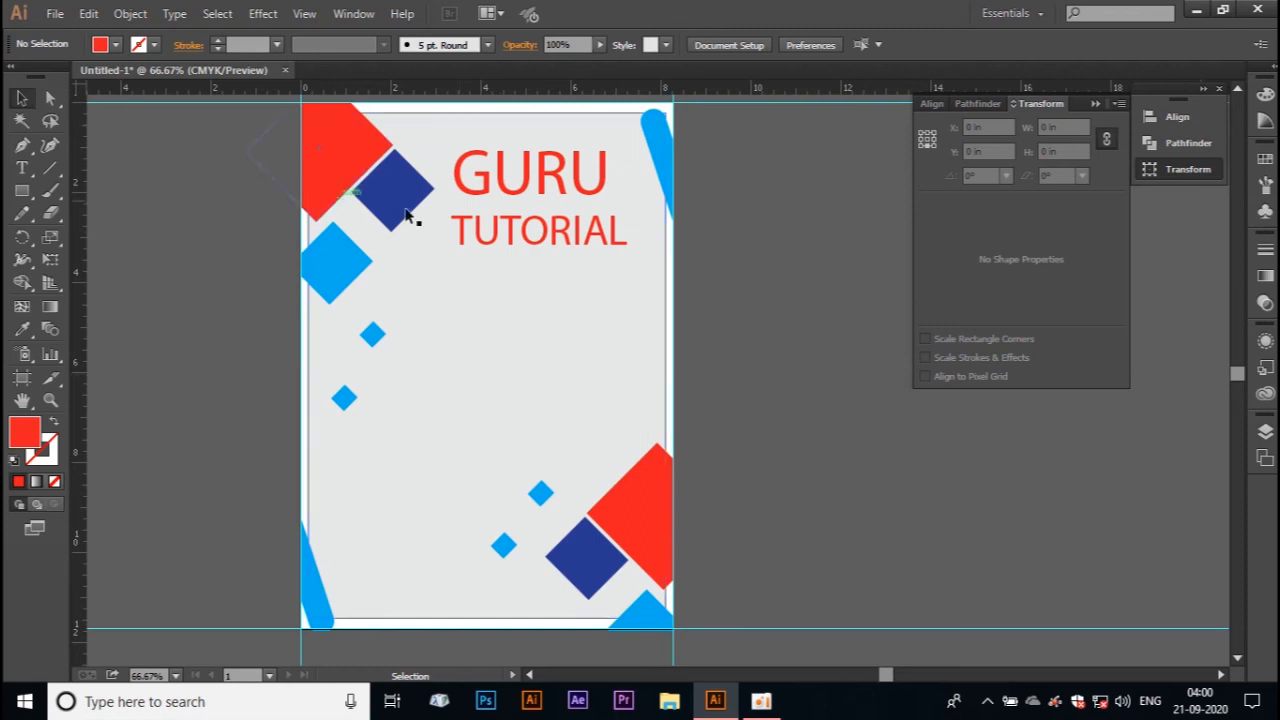
left_click(540, 233)
left_click_drag(540, 233, 507, 368)
Step: Replace the copied title's text with a single line reading "contact:" followed by the phone number
key("t")
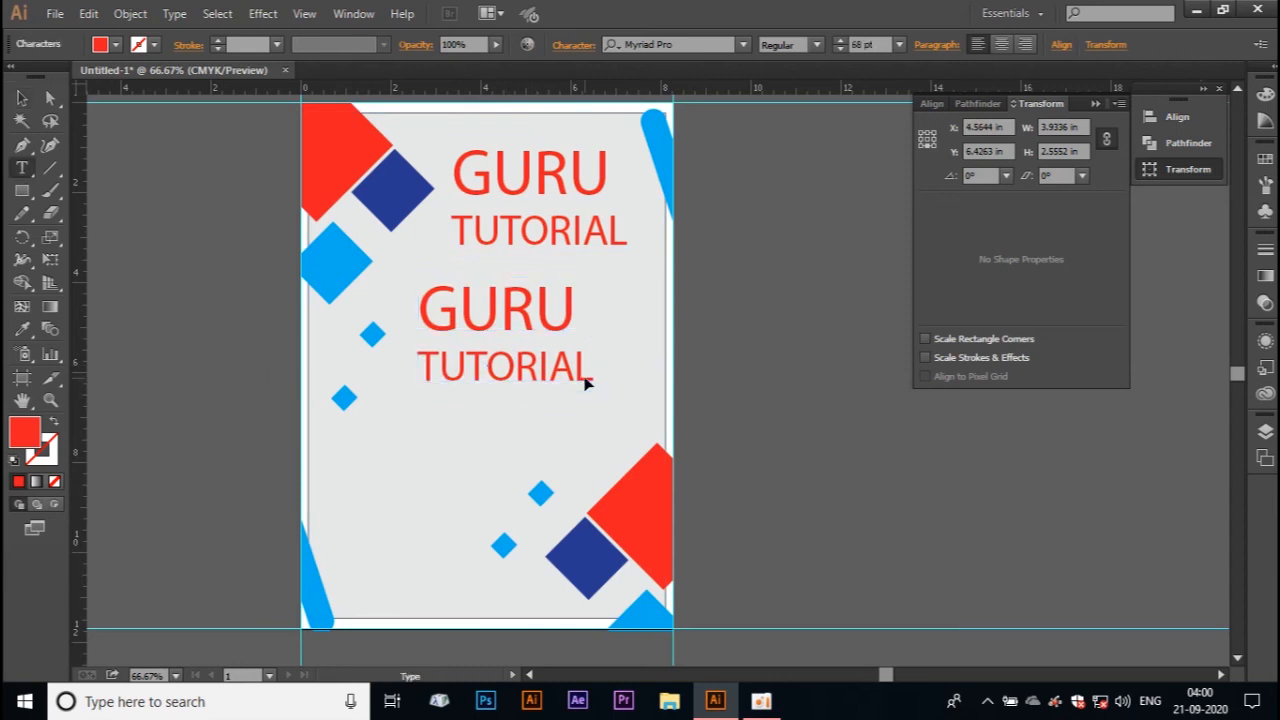
left_click_drag(585, 373, 415, 263)
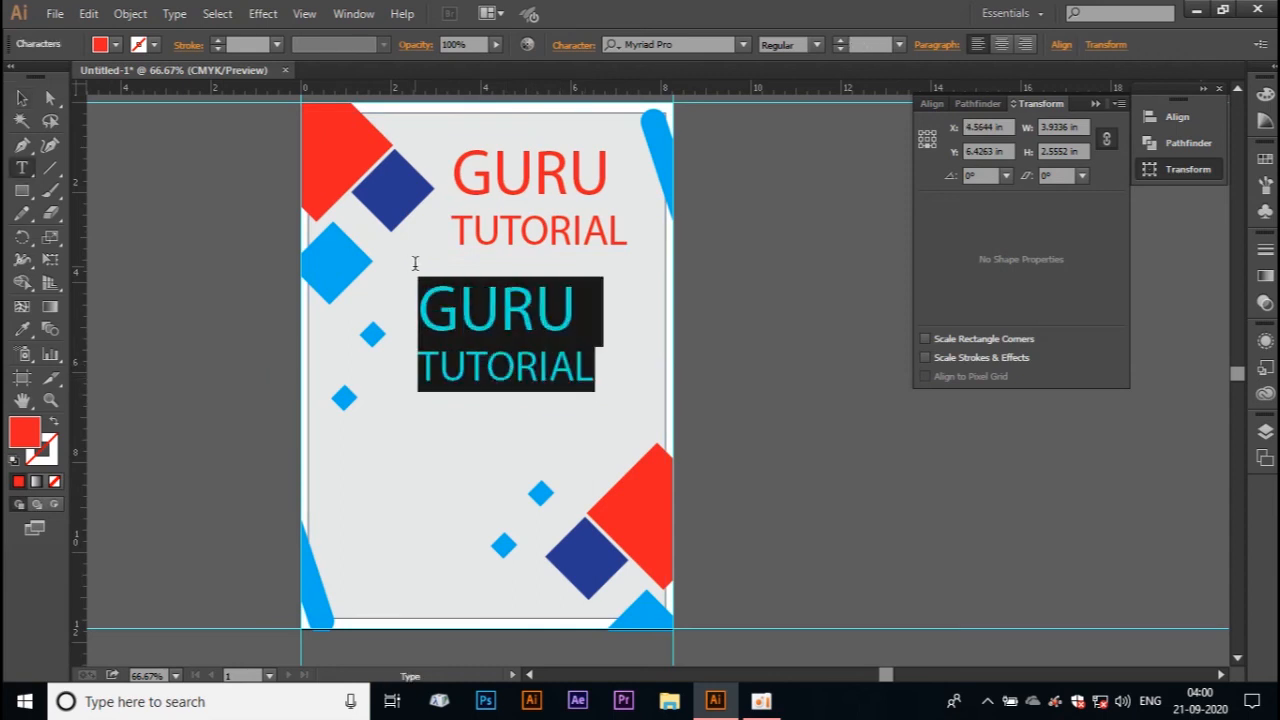
key("BackSpace")
type("c")
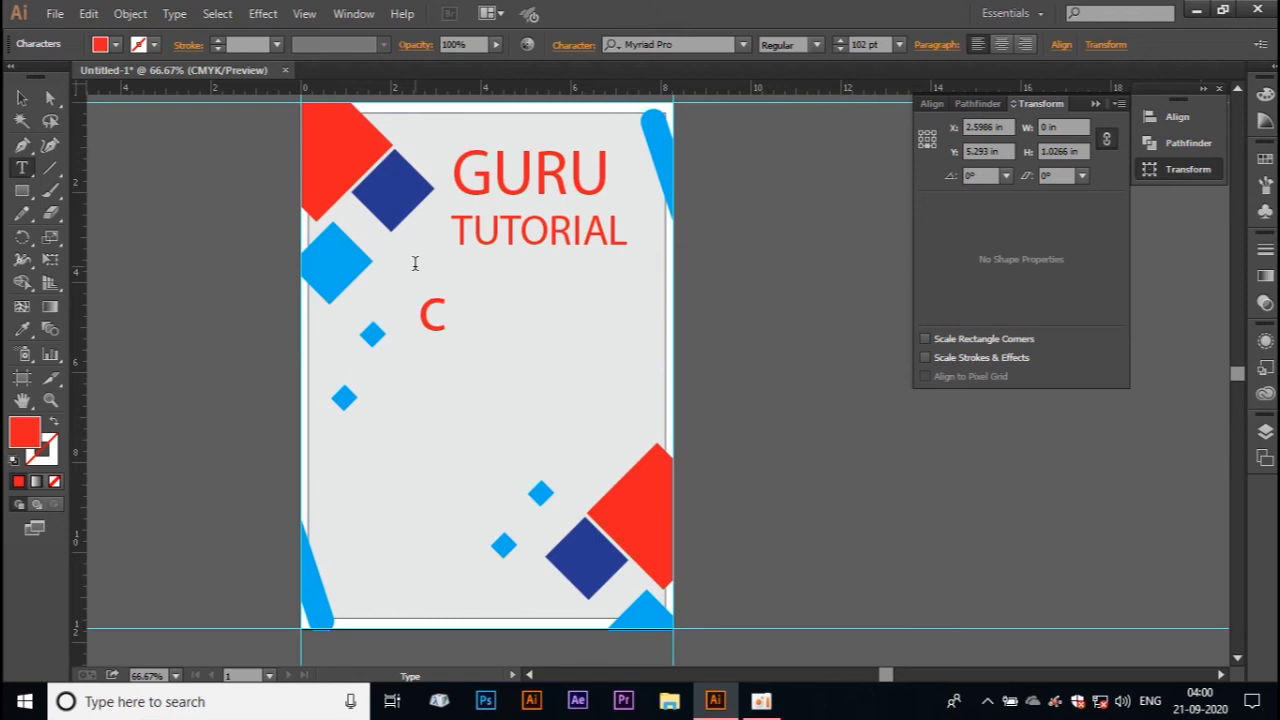
type("ontact")
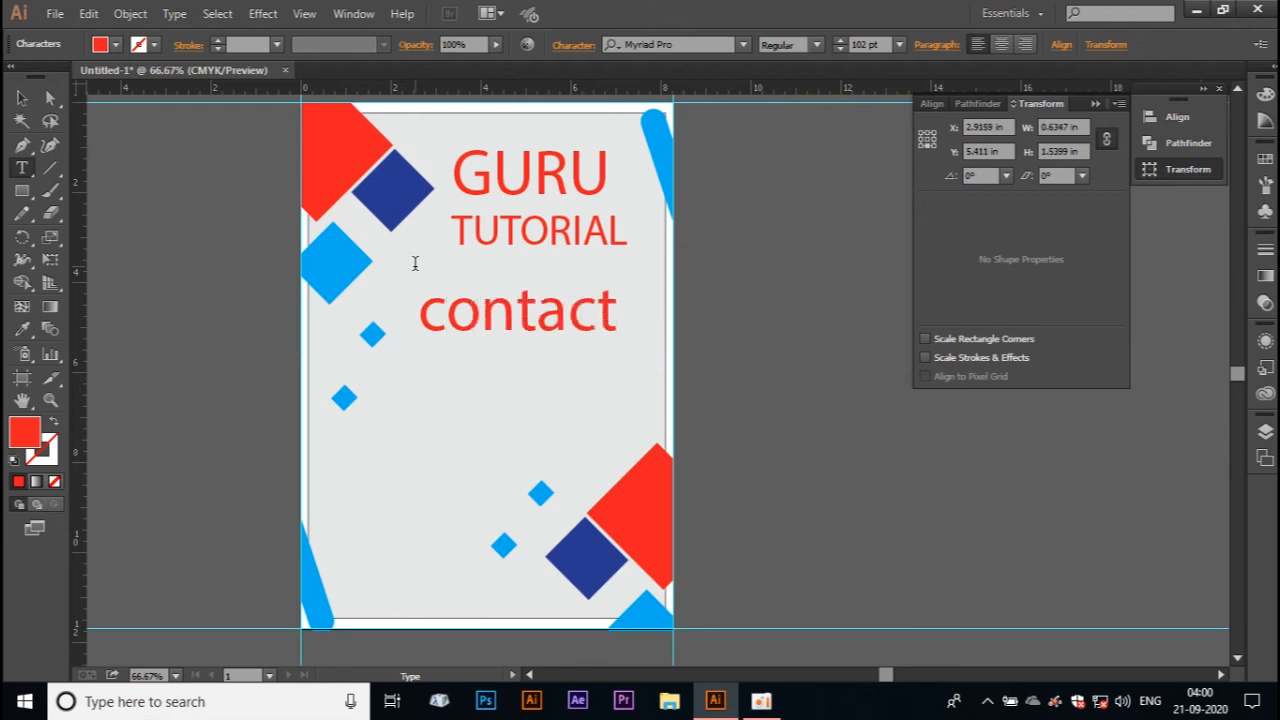
type(":805637588")
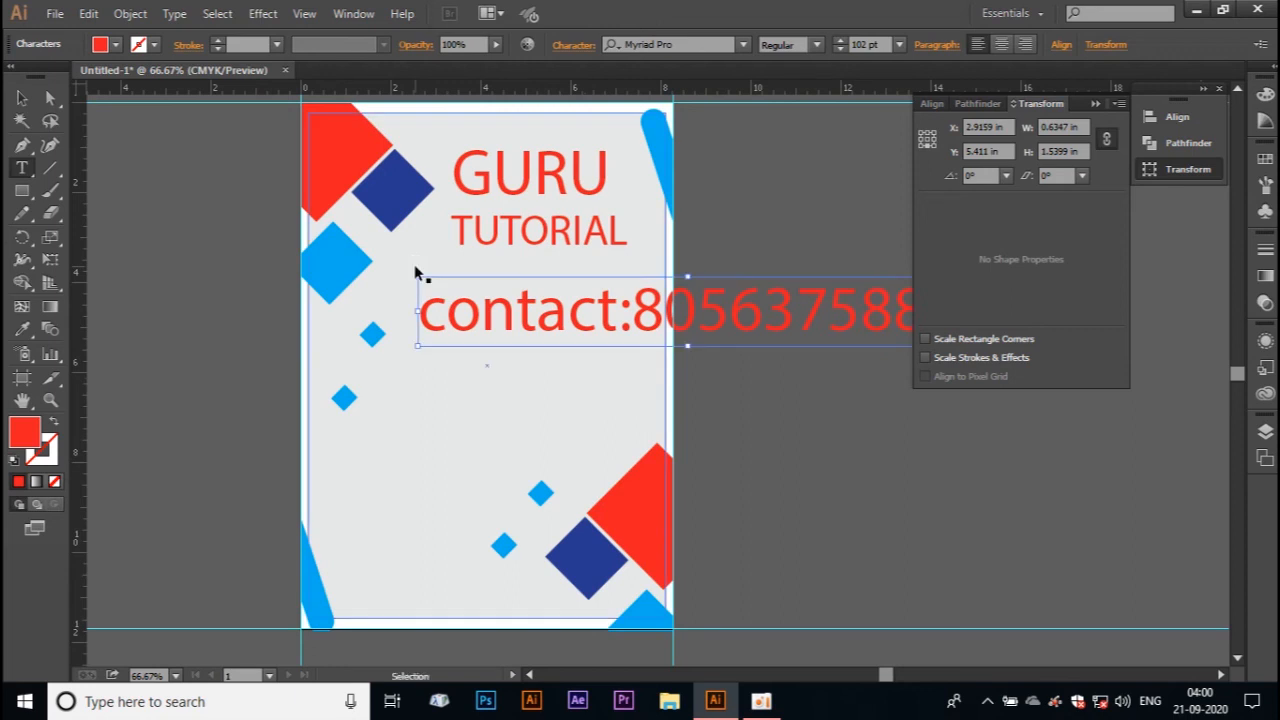
Step: Reduce the whole contact line's font size to 28 pt
key("ctrl+a")
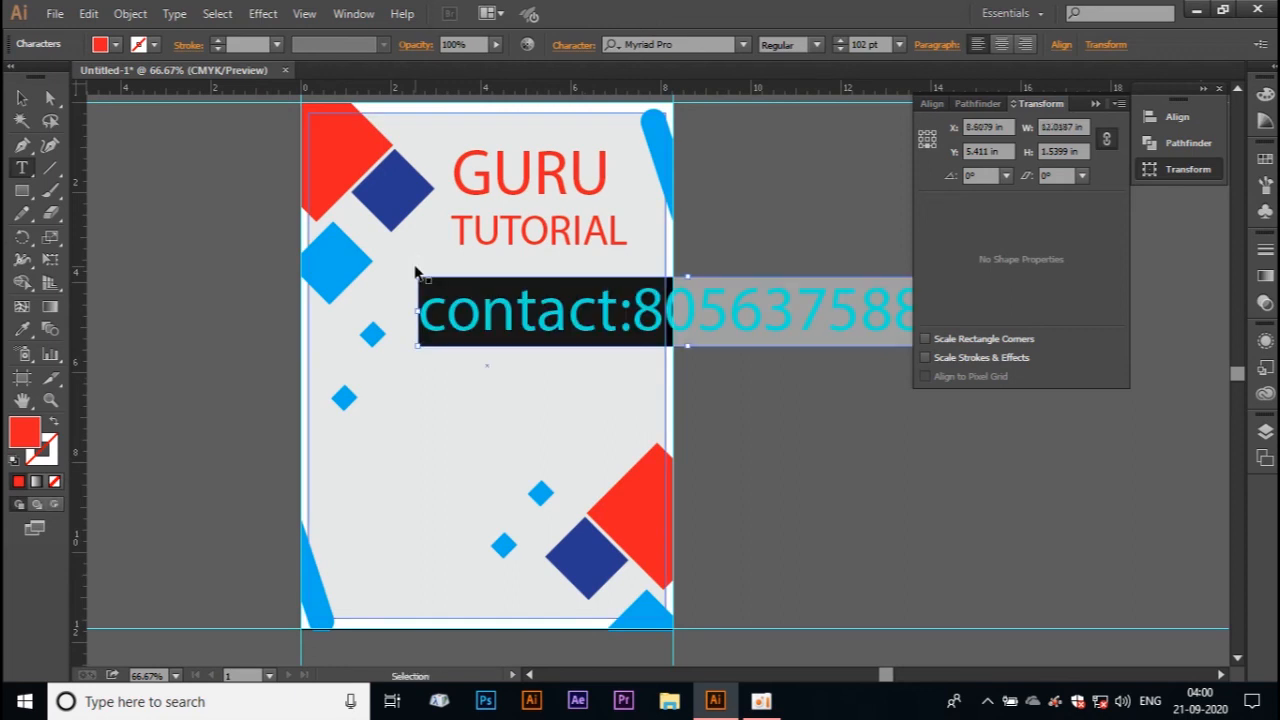
key("ctrl+shift+comma")
key("ctrl+shift+comma")
key("ctrl+shift+comma")
key("ctrl+shift+comma")
key("ctrl+shift+comma")
key("ctrl+shift+comma")
key("ctrl+shift+comma")
key("ctrl+shift+comma")
key("ctrl+shift+comma")
key("ctrl+shift+comma")
key("ctrl+shift+comma")
key("ctrl+shift+comma")
key("ctrl+shift+comma")
key("ctrl+shift+comma")
key("ctrl+shift+comma")
key("ctrl+shift+comma")
key("ctrl+shift+comma")
key("ctrl+shift+comma")
key("ctrl+shift+comma")
key("ctrl+shift+comma")
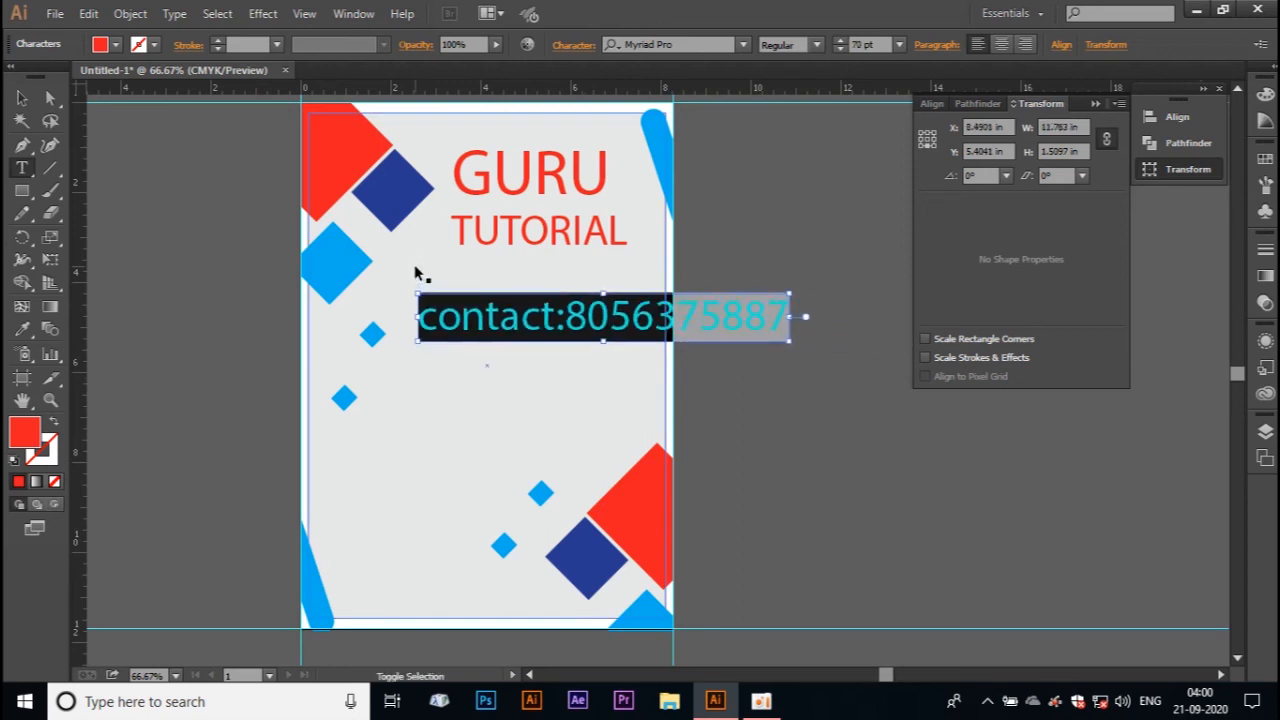
key("ctrl+shift+comma")
key("ctrl+shift+comma")
key("ctrl+shift+comma")
key("ctrl+shift+comma")
key("ctrl+shift+comma")
key("ctrl+shift+comma")
key("ctrl+shift+comma")
key("ctrl+shift+comma")
key("ctrl+shift+comma")
key("ctrl+shift+comma")
key("ctrl+shift+comma")
key("ctrl+shift+comma")
key("ctrl+shift+comma")
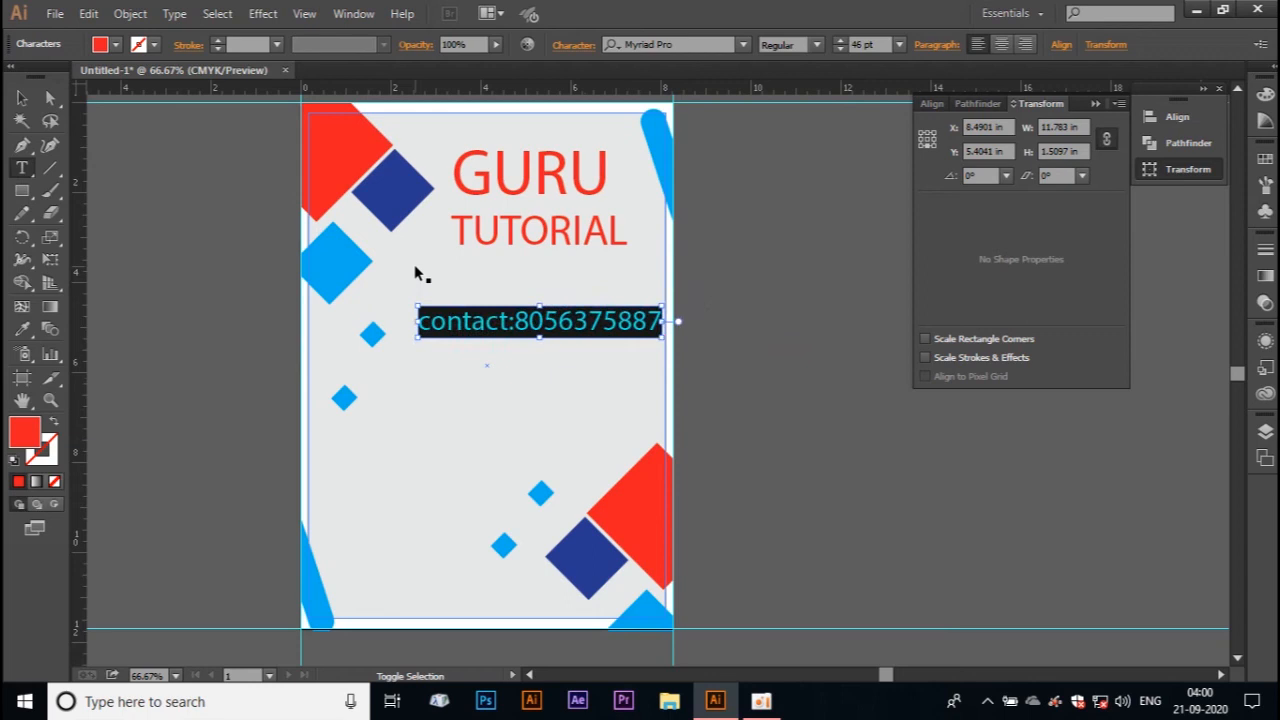
key("ctrl+shift+comma")
key("ctrl+shift+comma")
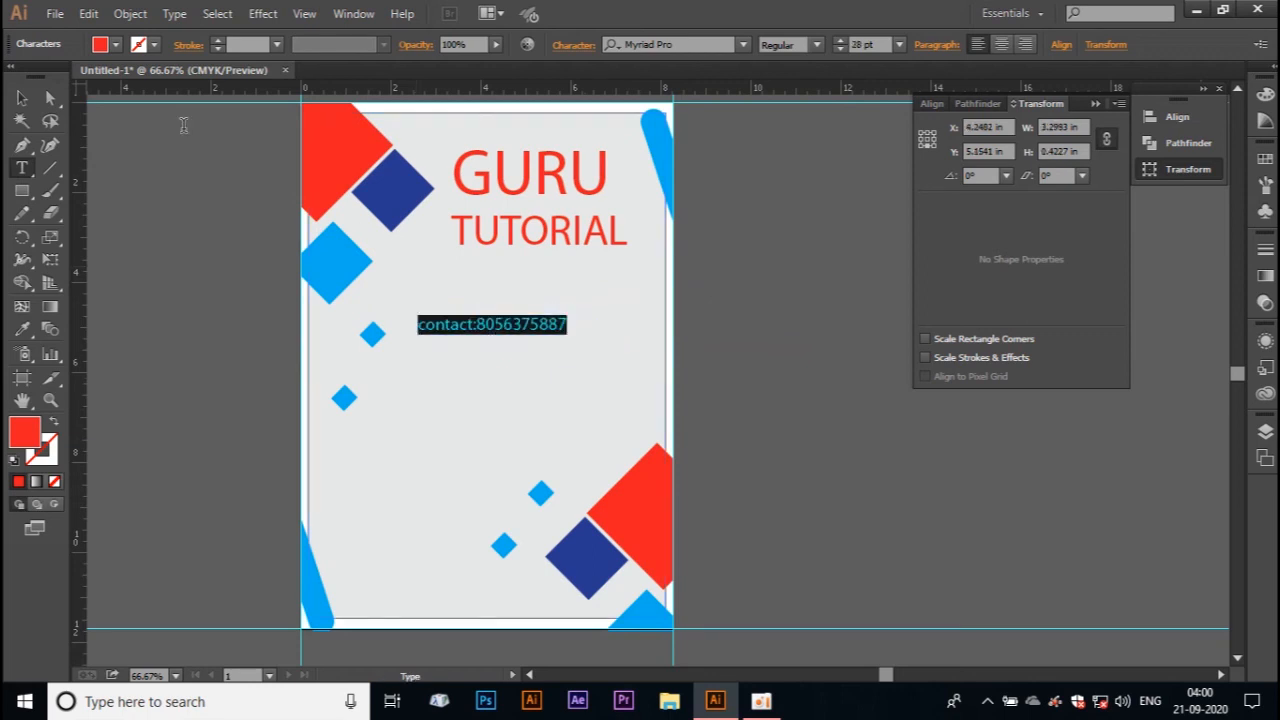
Step: Move the contact line down to the page's bottom margin, beside the light blue rounded bar
left_click(24, 98)
left_click(209, 306)
left_click_drag(428, 332, 343, 622)
left_click(208, 420)
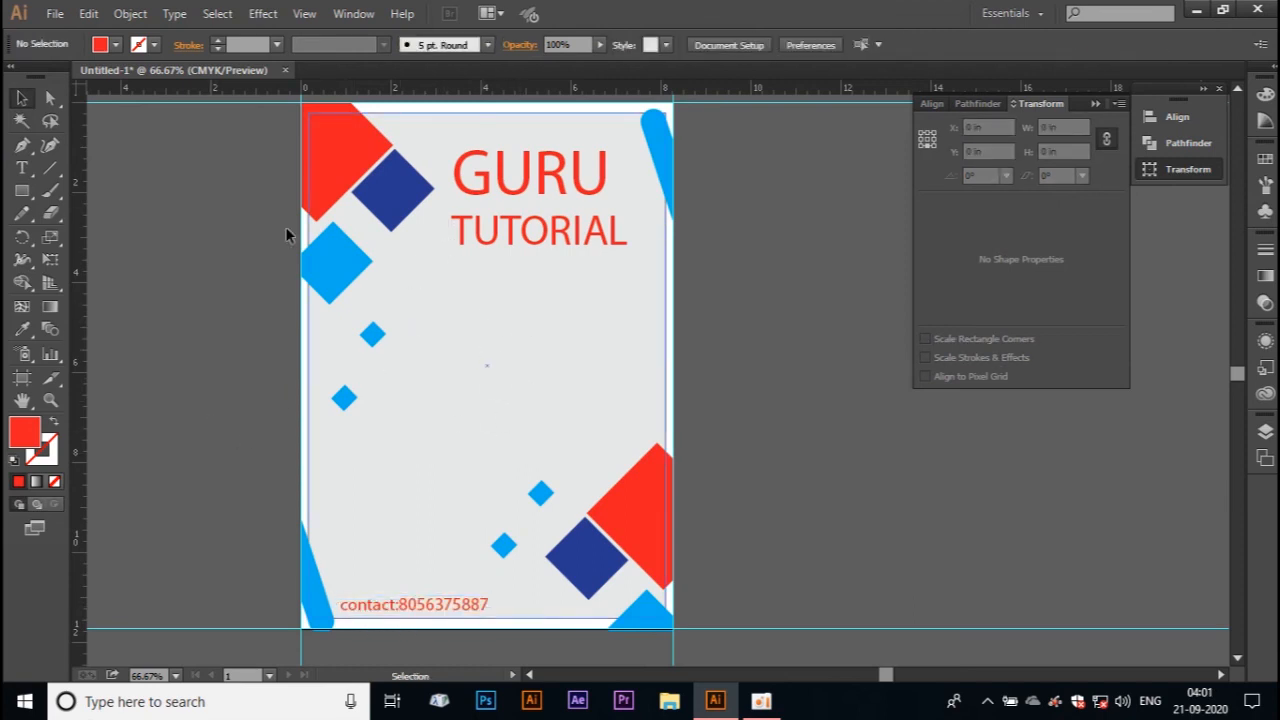
Step: Open the Untitled-1.png Guru logo image and bring it into the layout, in the middle of the page
left_click(55, 13)
left_click(95, 77)
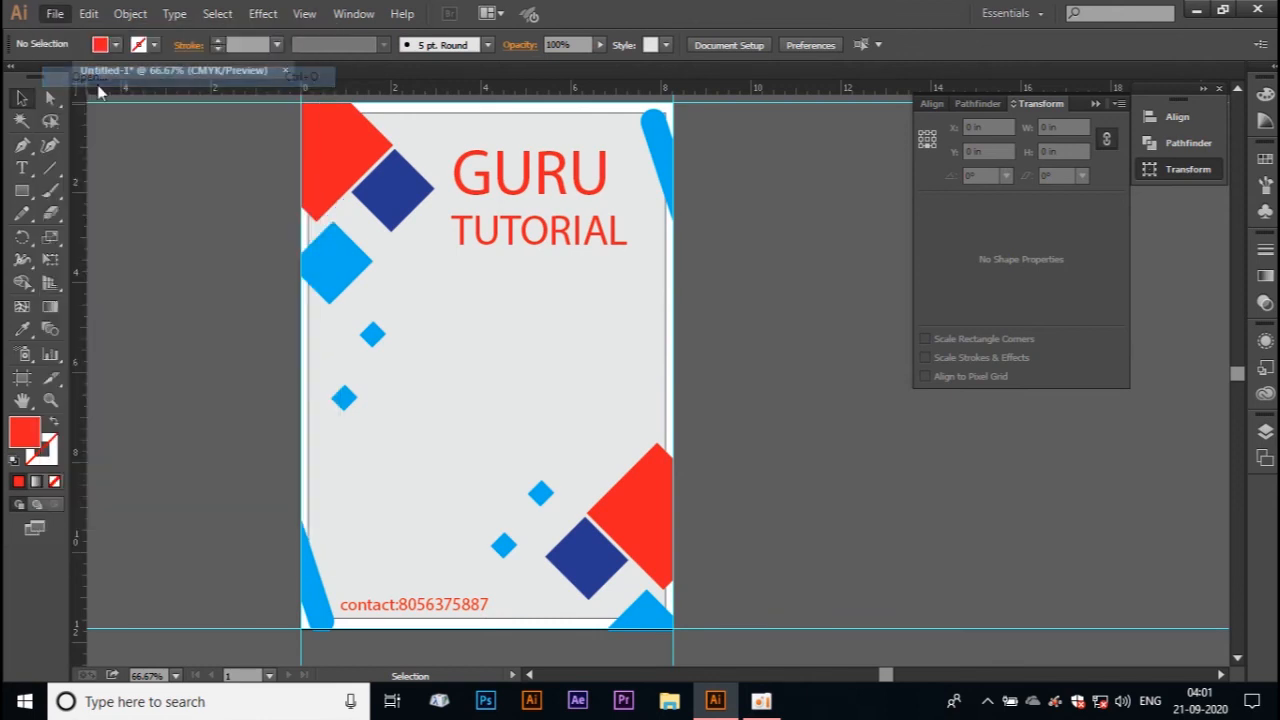
scroll(585, 222, "down", 5)
scroll(585, 222, "down", 10)
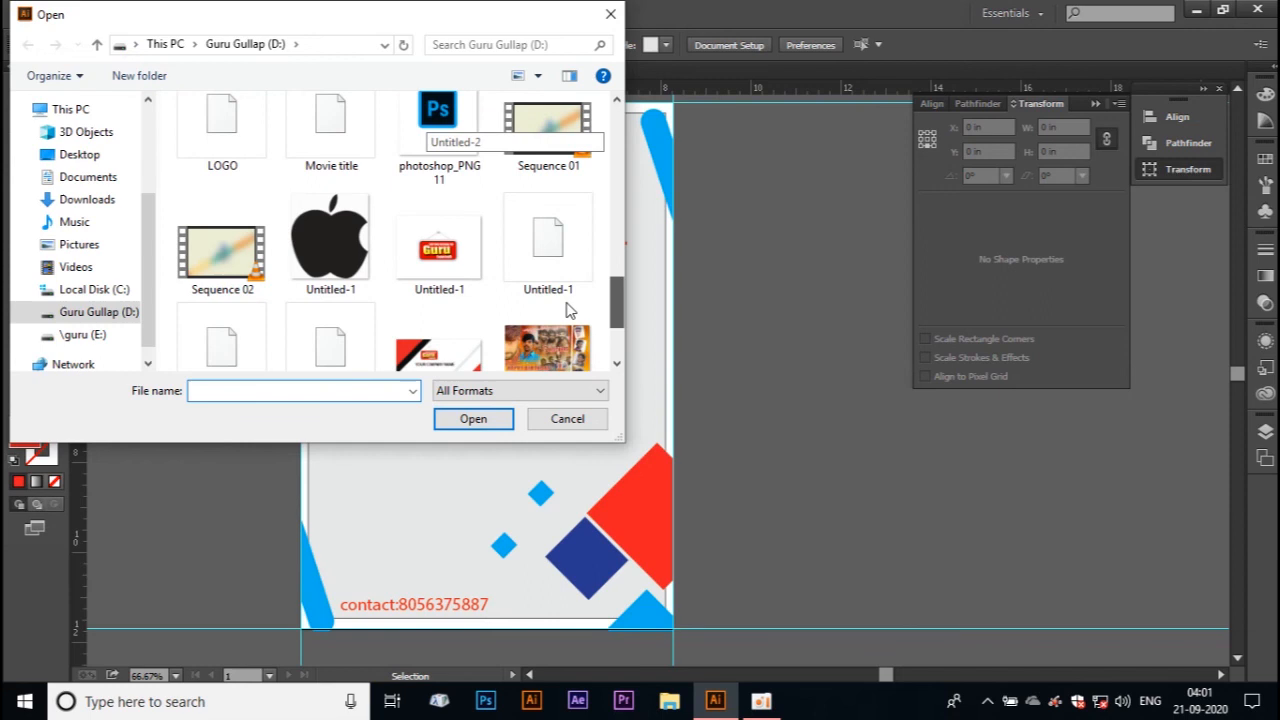
double_click(448, 255)
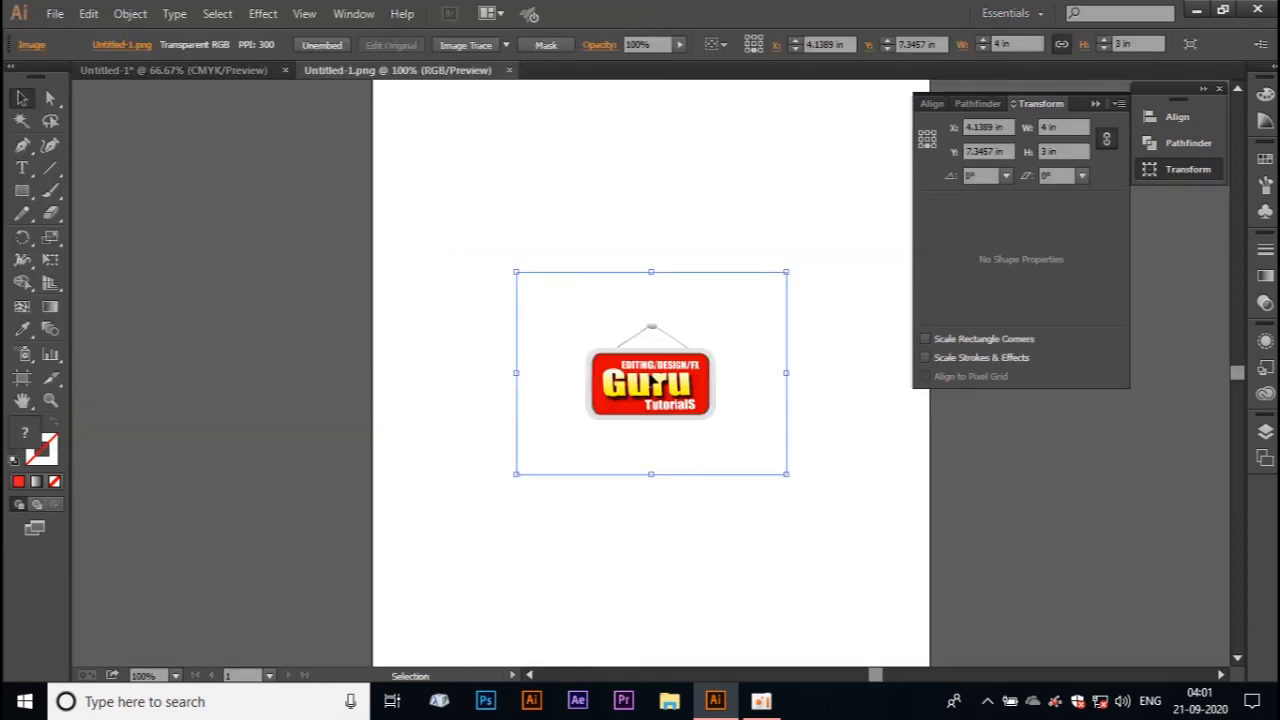
left_click_drag(648, 374, 489, 366)
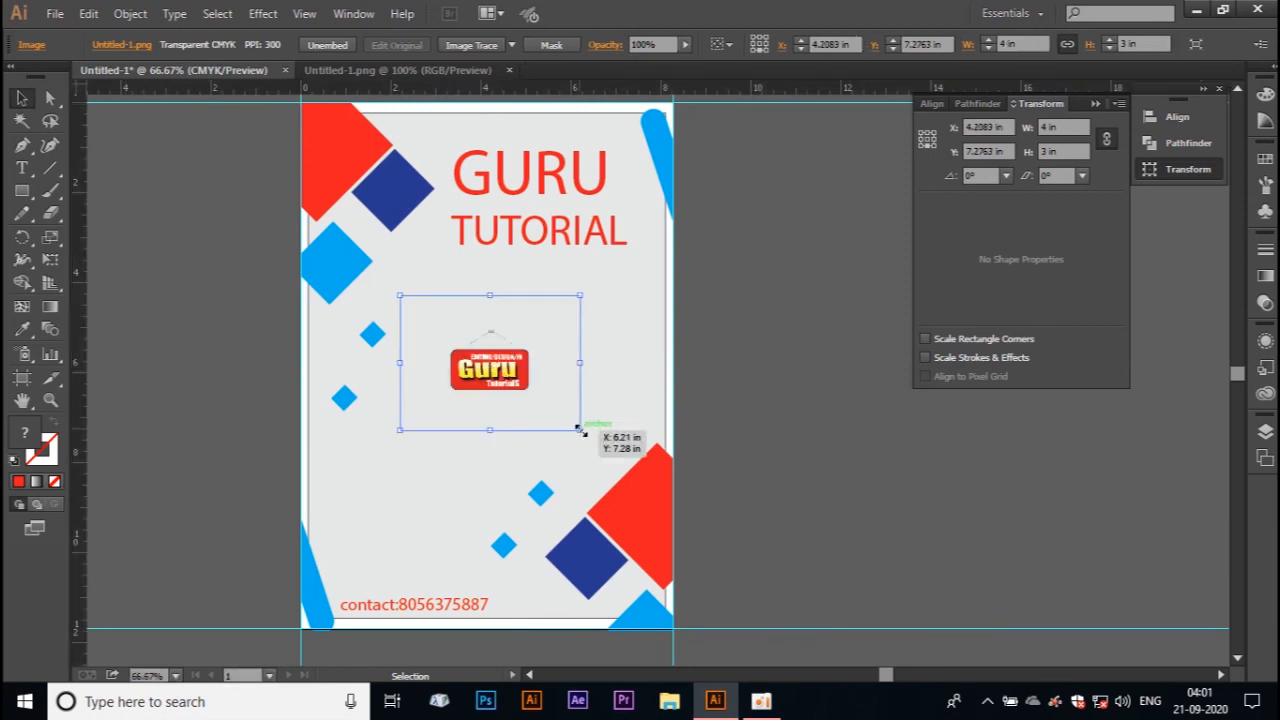
Step: Enlarge the placed logo image to about 6.11 × 4.59 in and delete its stray copy
left_click_drag(581, 430, 628, 466)
left_click_drag(537, 374, 563, 364, "alt")
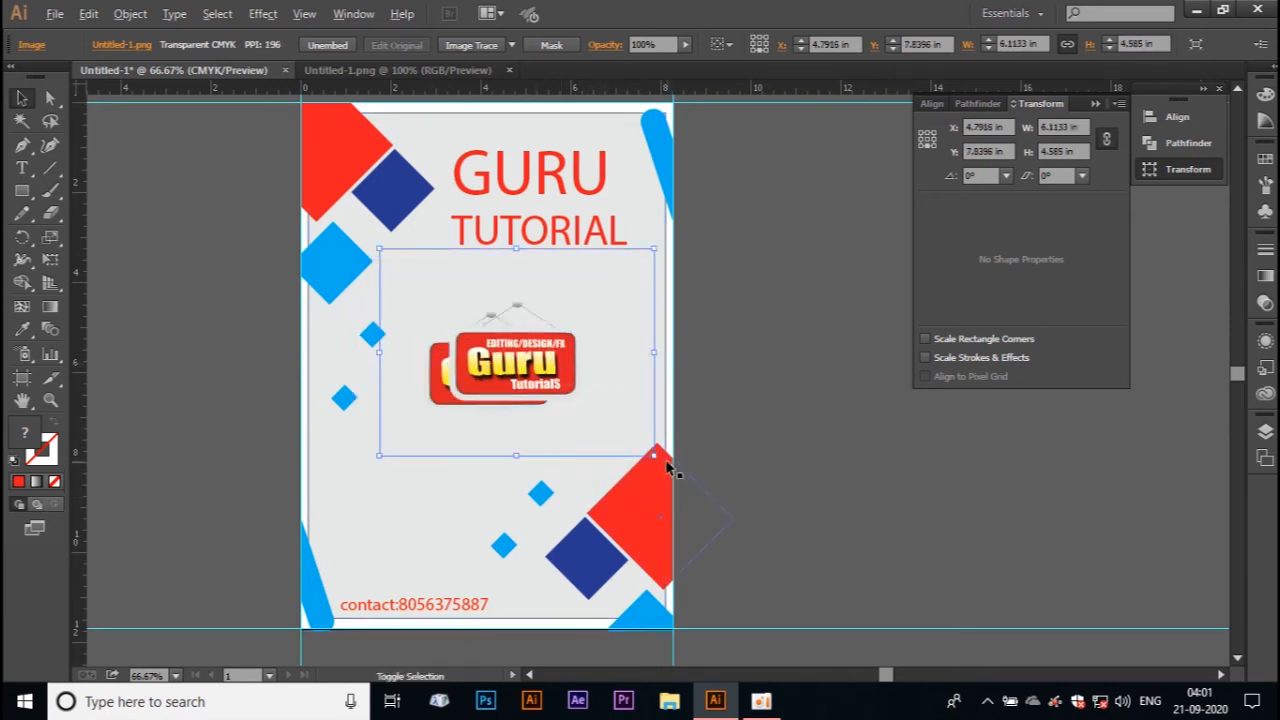
key("Delete")
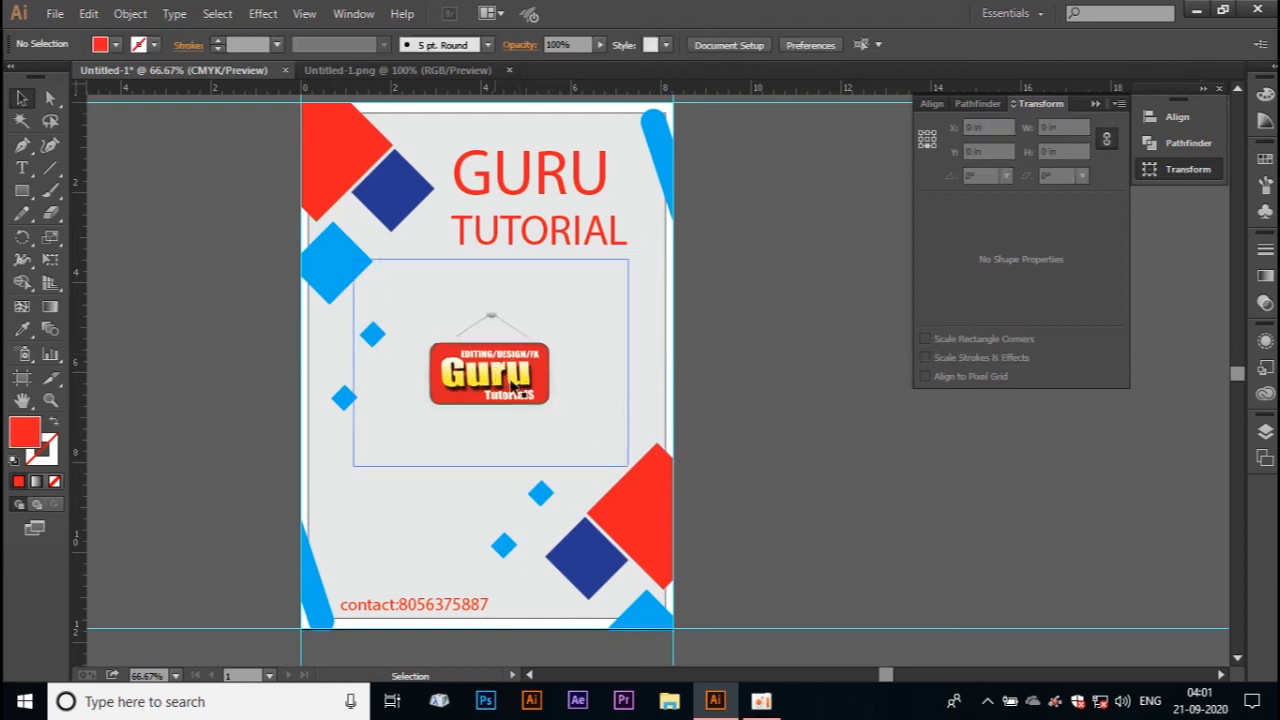
Step: Enlarge the logo image to about 11.28 × 8.46 in and position its sign under the GURU TUTORIAL title
left_click(525, 395)
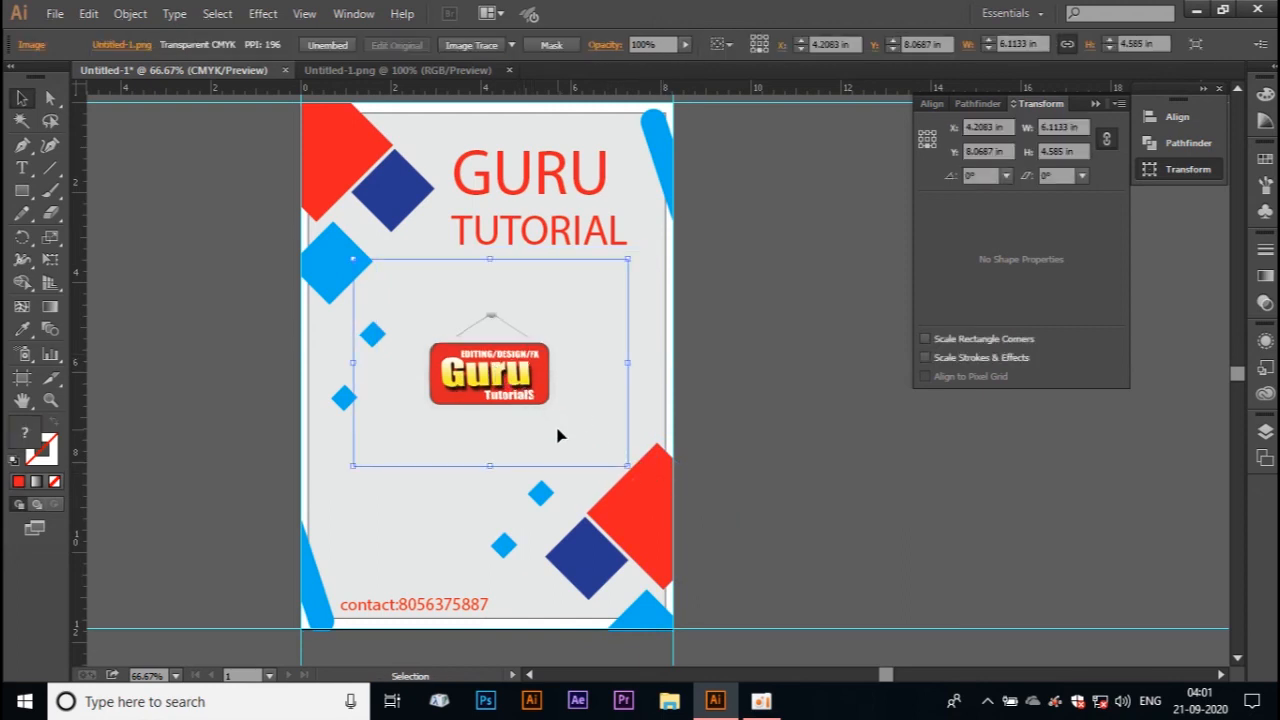
left_click_drag(632, 466, 744, 566)
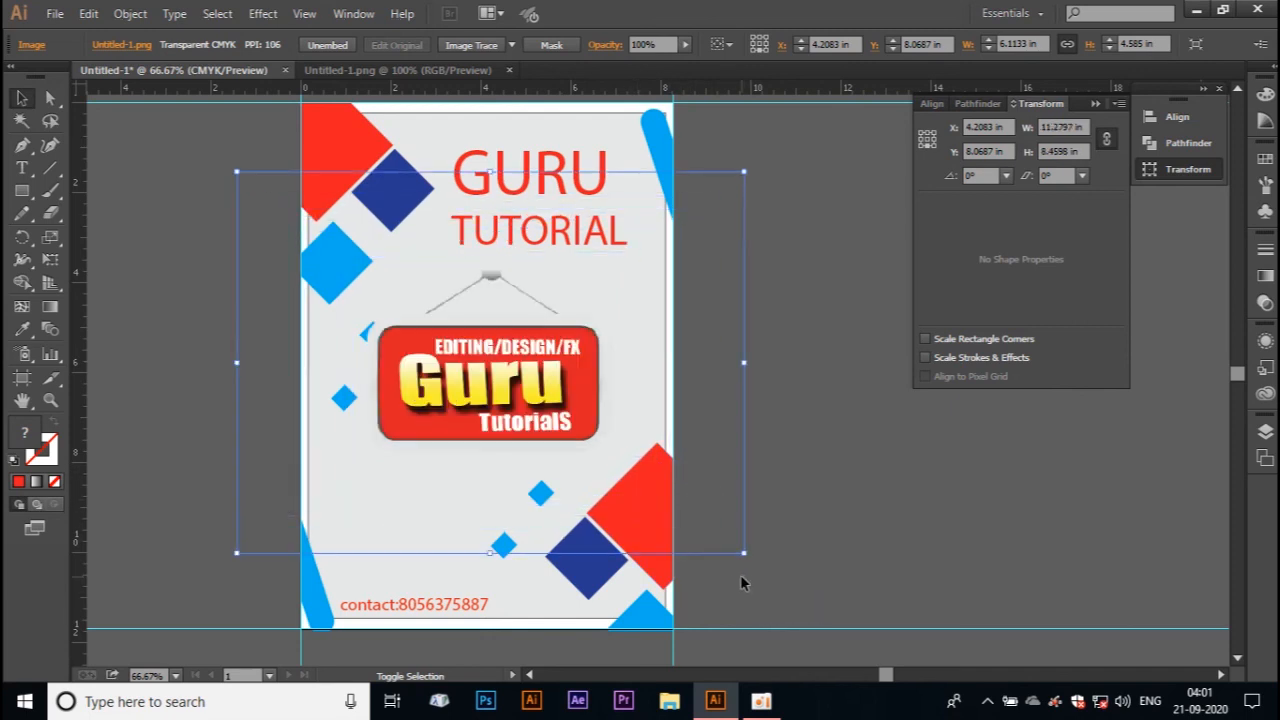
left_click_drag(468, 348, 519, 341)
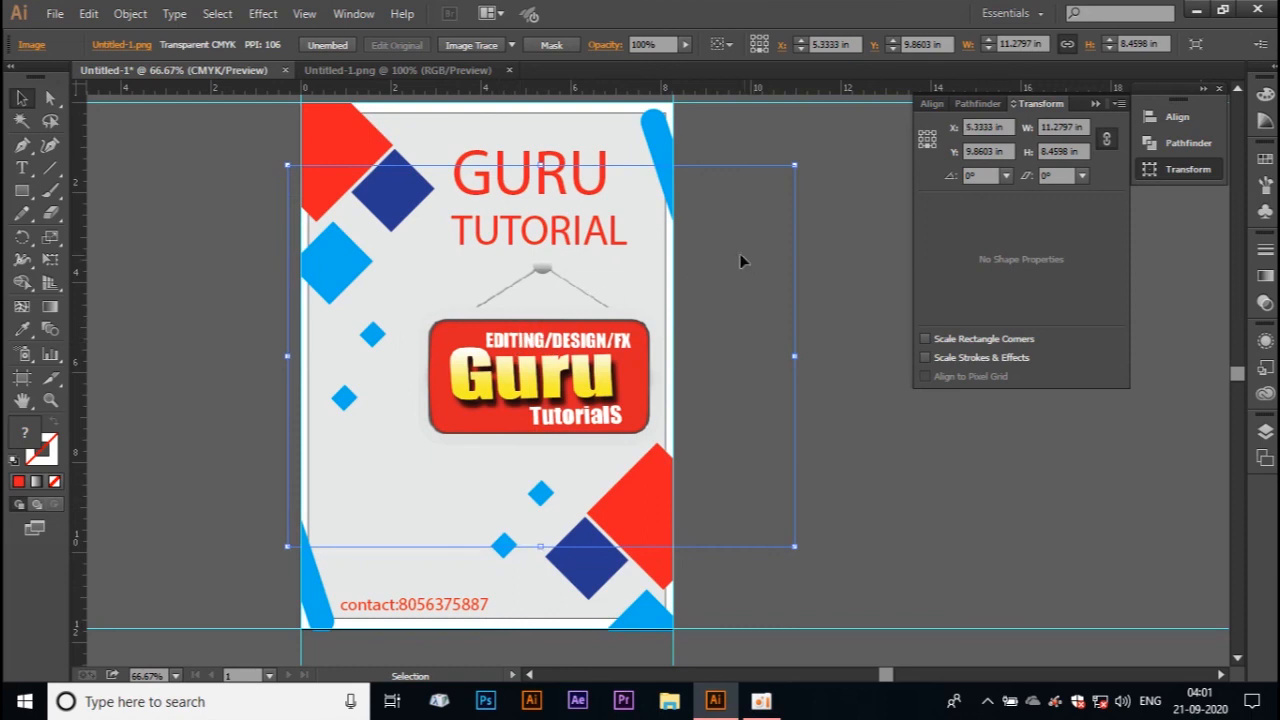
left_click(838, 160)
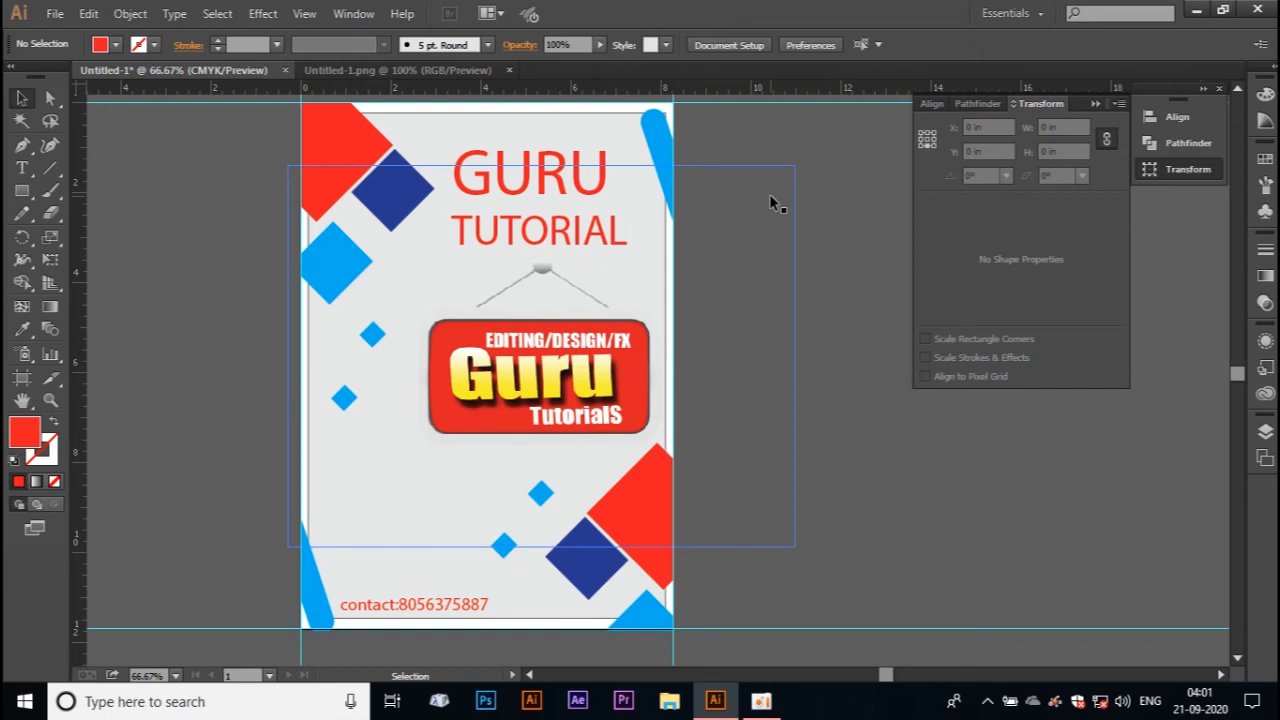
key("ctrl+a")
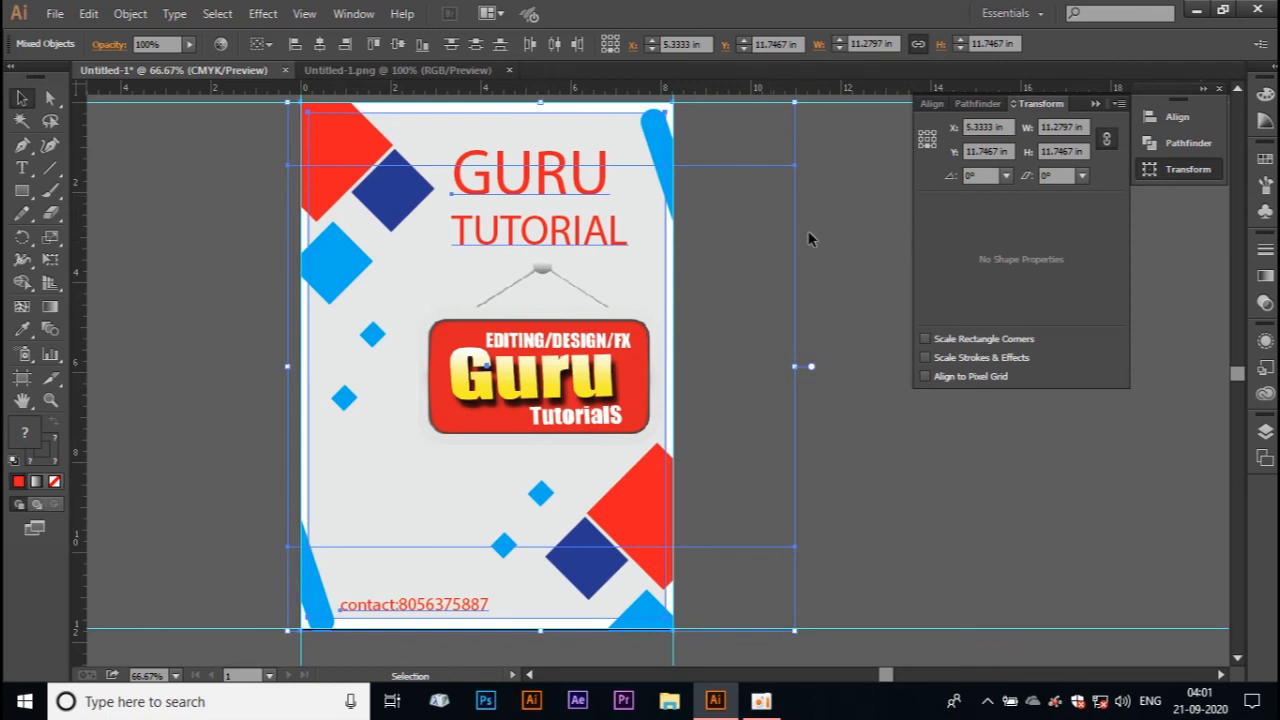
left_click(850, 224)
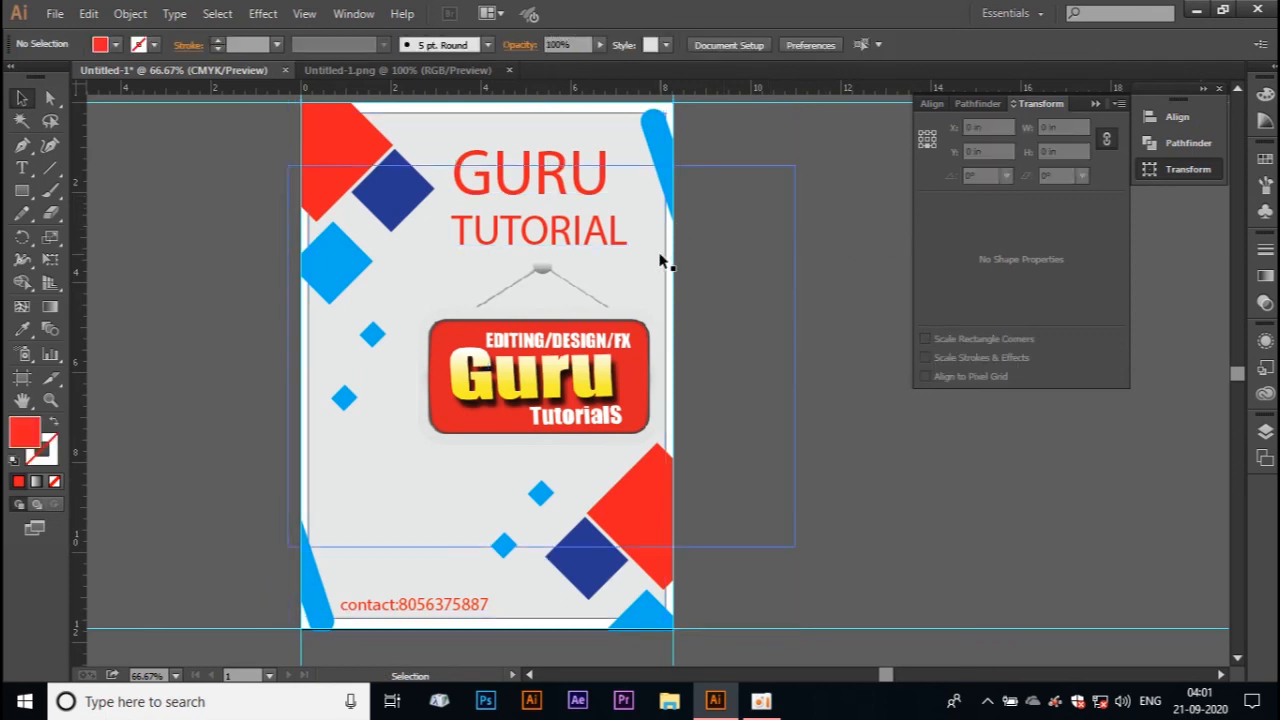